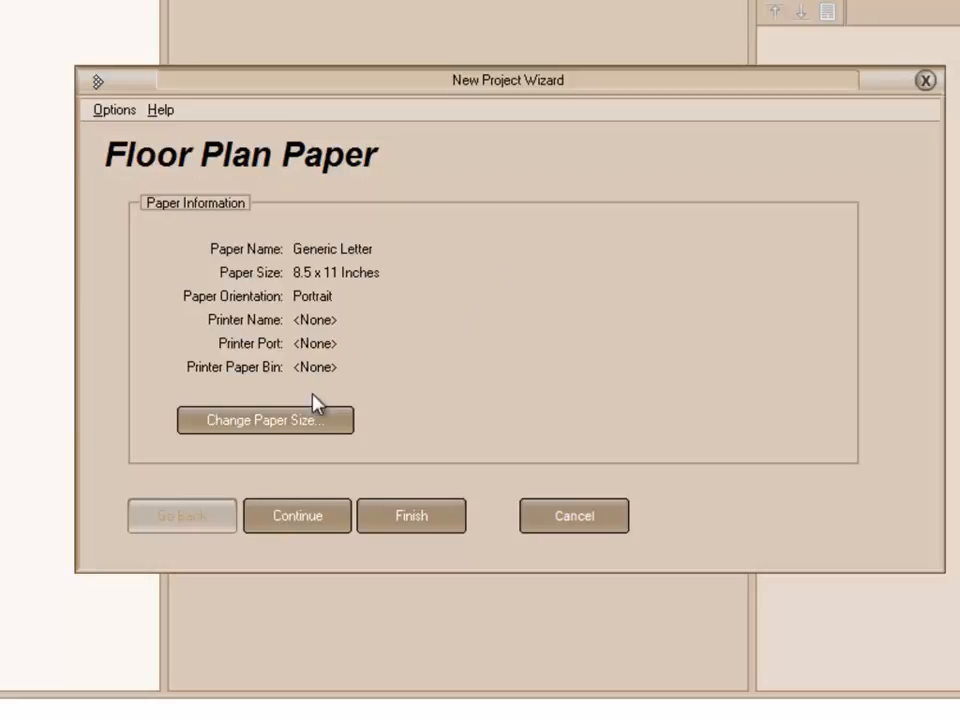
# Step: Set the floor plan paper orientation to Landscape, keeping the Generic Letter size
pyautogui.click(311, 421)
pyautogui.click(228, 388)
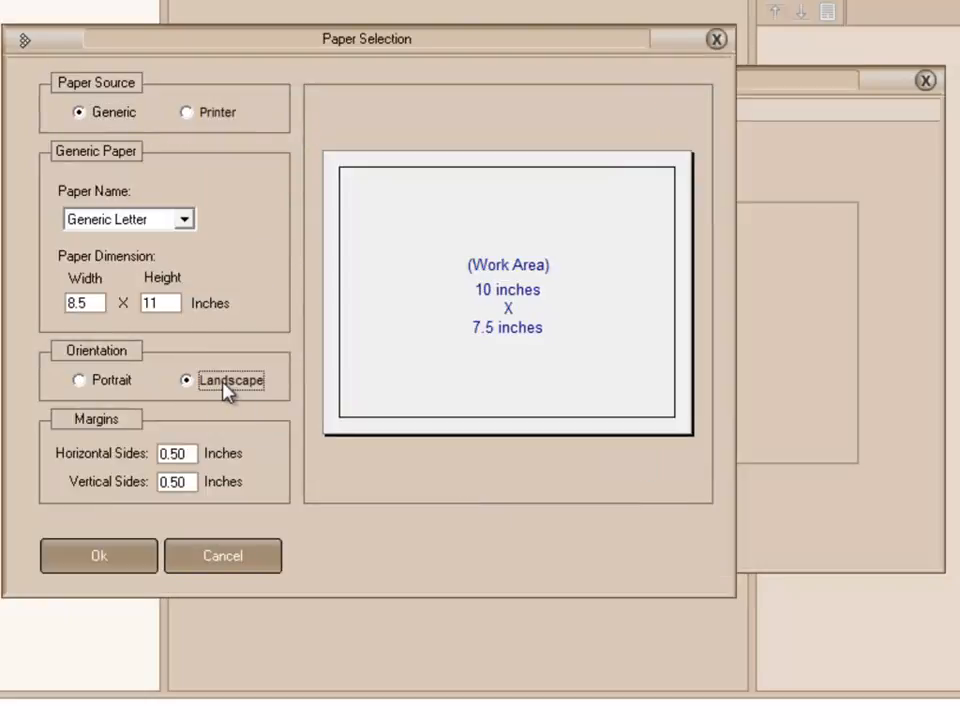
pyautogui.click(118, 562)
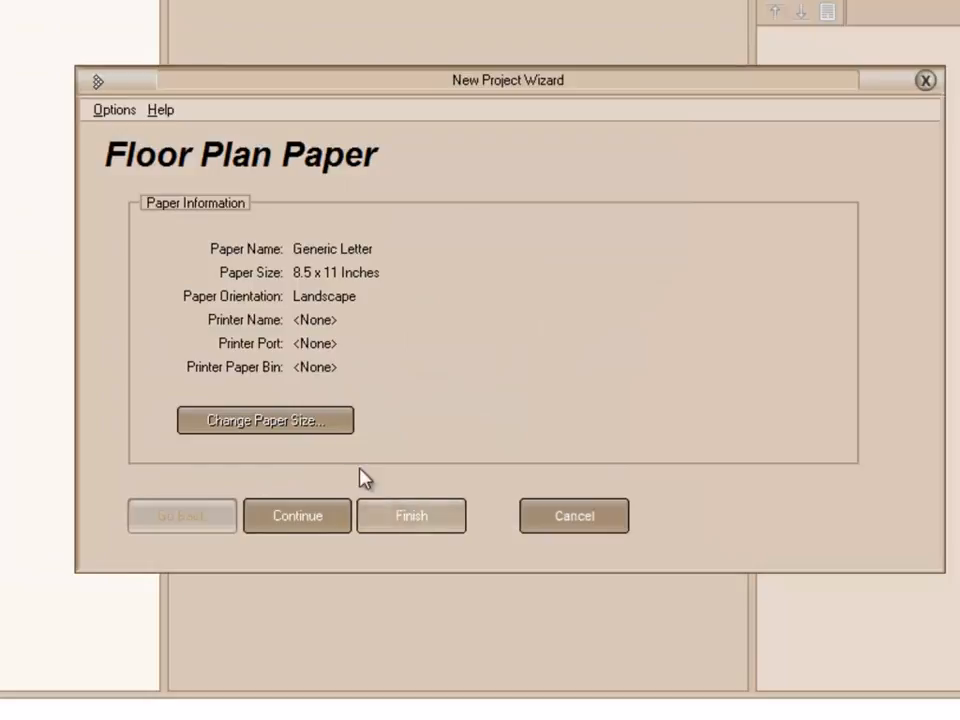
# Step: Accept the default circuit settings, keep the 1:64 (3/16" = 1') floor plan scale and finish the new project setup
pyautogui.click(302, 517)
pyautogui.click(302, 518)
pyautogui.click(301, 518)
pyautogui.click(301, 518)
pyautogui.click(301, 518)
pyautogui.click(301, 518)
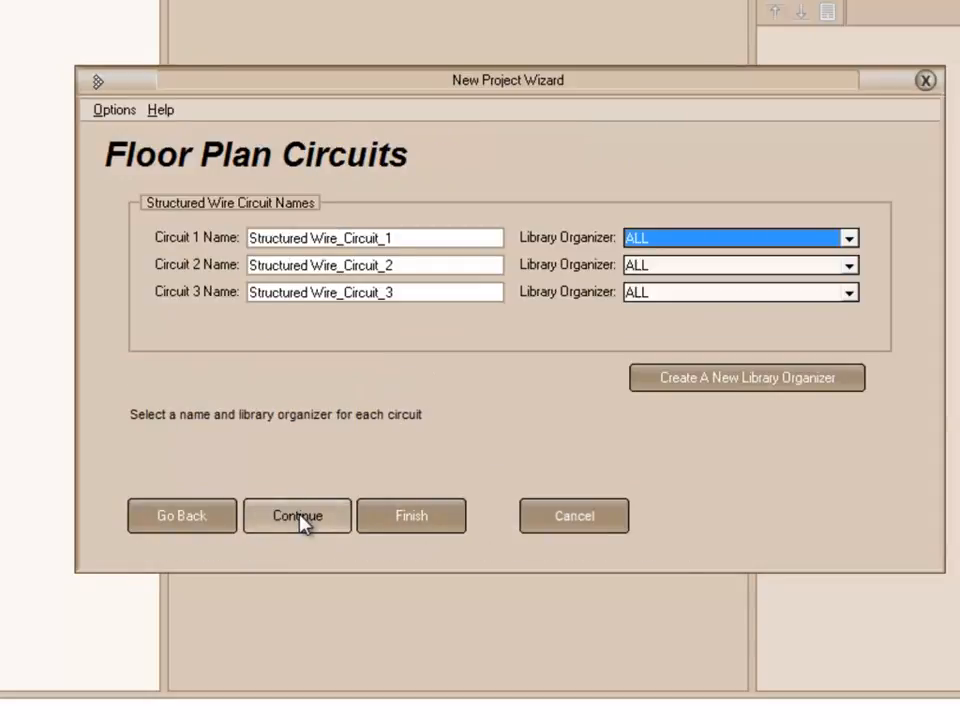
pyautogui.click(301, 518)
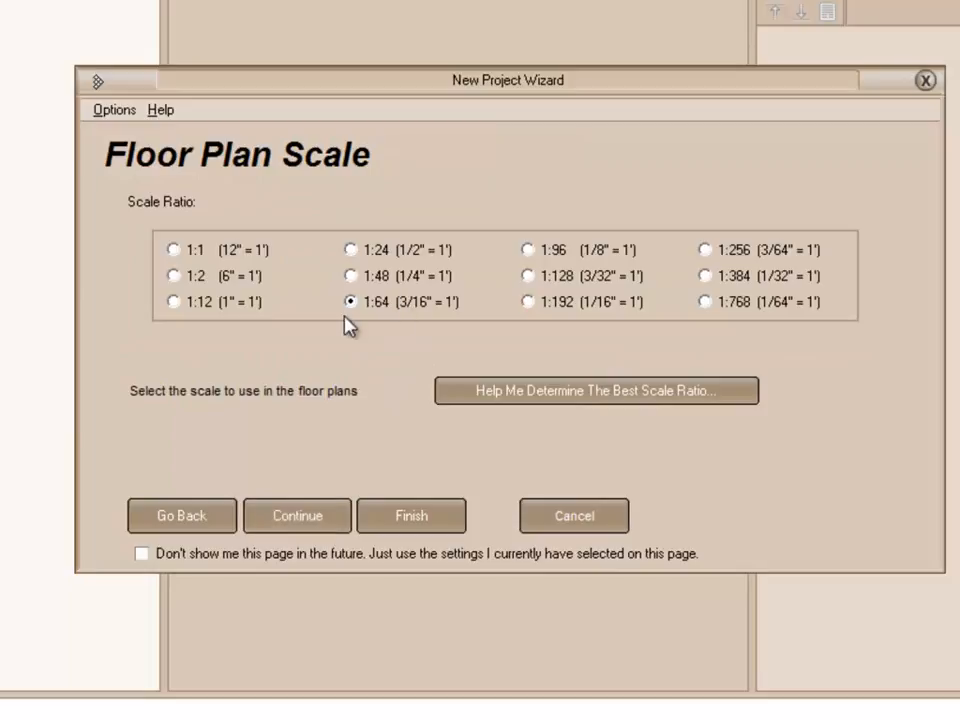
pyautogui.click(410, 522)
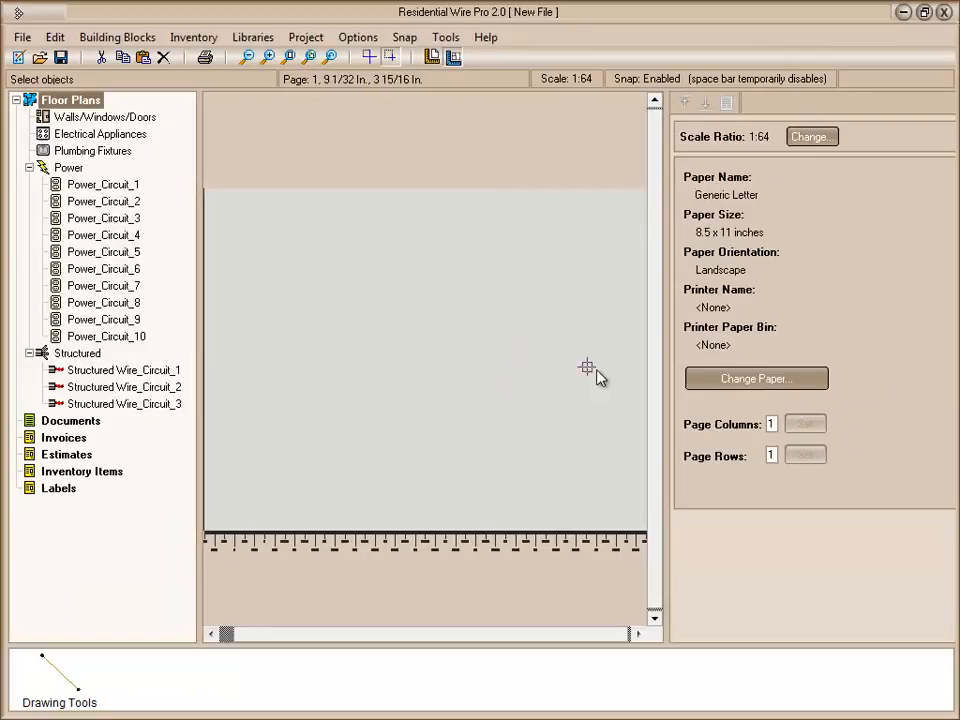
# Step: Review the paper selection and scale ratio settings of the floor plan without changing them
pyautogui.click(768, 381)
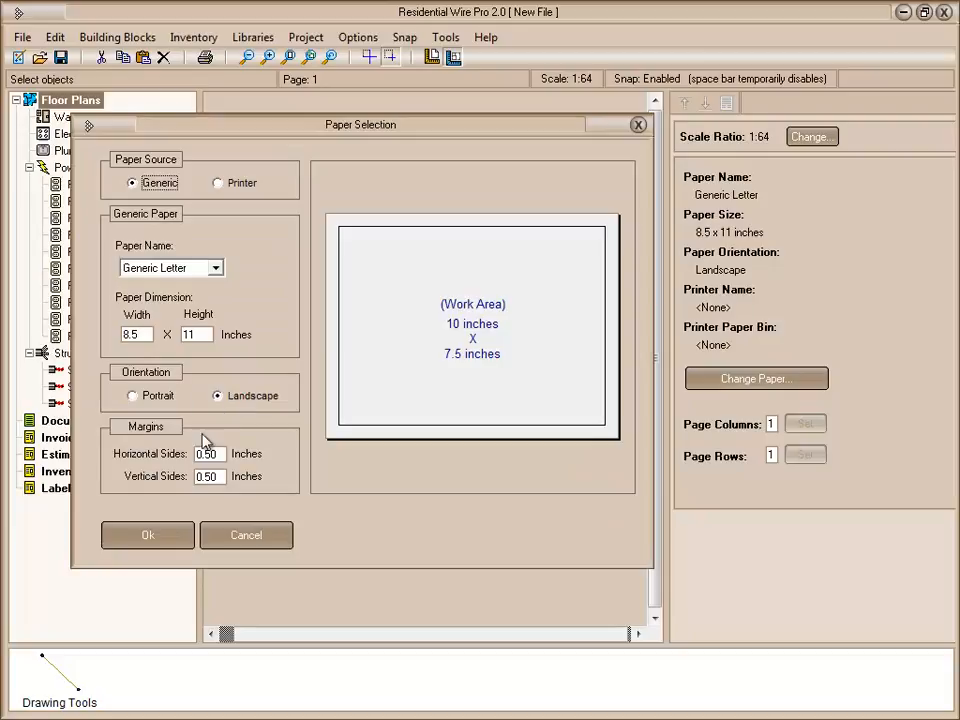
pyautogui.click(255, 535)
pyautogui.click(803, 138)
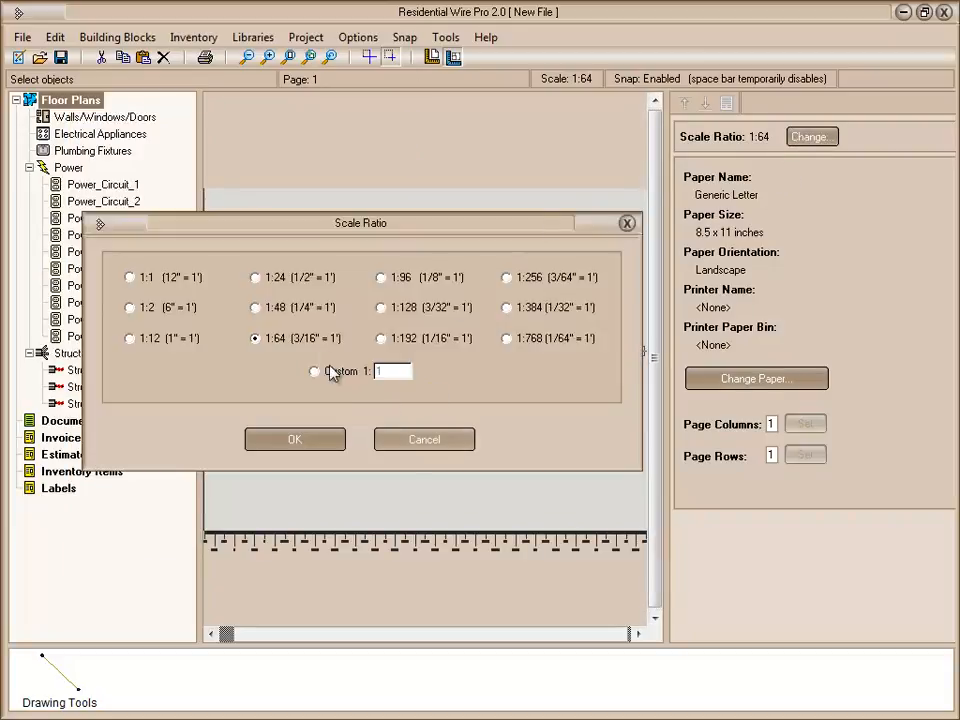
pyautogui.click(414, 441)
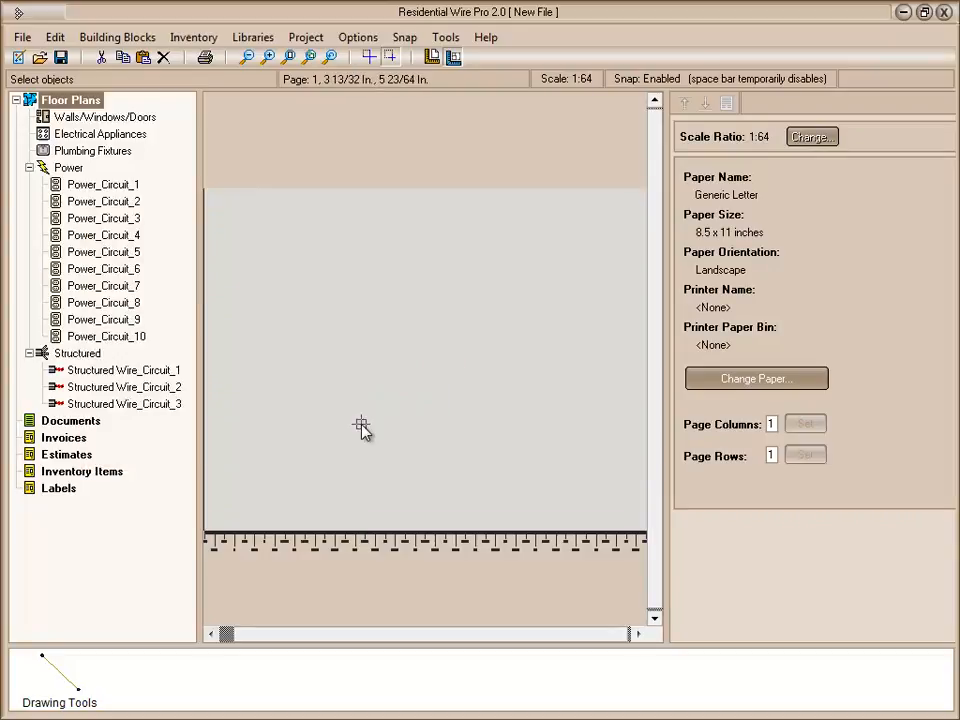
# Step: Examine the ruler and grid markings near the page's lower-left corner at close range
pyautogui.scroll(3, 362, 424)
pyautogui.scroll(5, 362, 430)
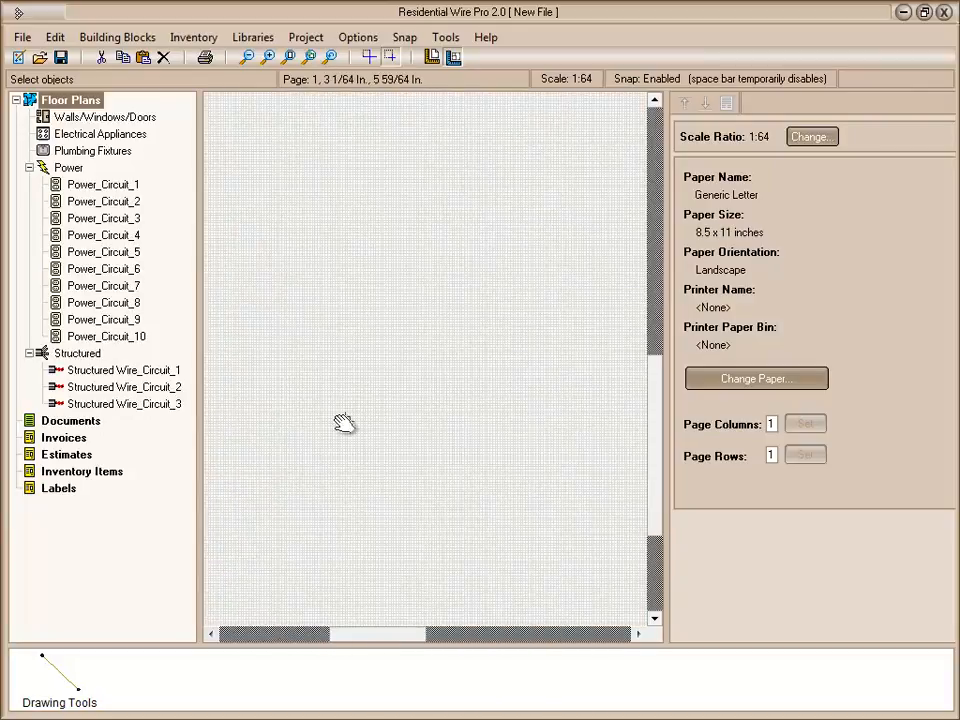
pyautogui.scroll(2, 268, 494)
pyautogui.moveTo(268, 494); pyautogui.dragTo(516, 311, button='middle')
pyautogui.moveTo(300, 474)
pyautogui.mouseDown(button='middle')
pyautogui.moveTo(544, 313)
pyautogui.moveTo(560, 290)
pyautogui.moveTo(587, 411)
pyautogui.mouseUp(button='middle')
pyautogui.scroll(-1, 334, 399)
pyautogui.moveTo(321, 391); pyautogui.dragTo(534, 434, button='middle')
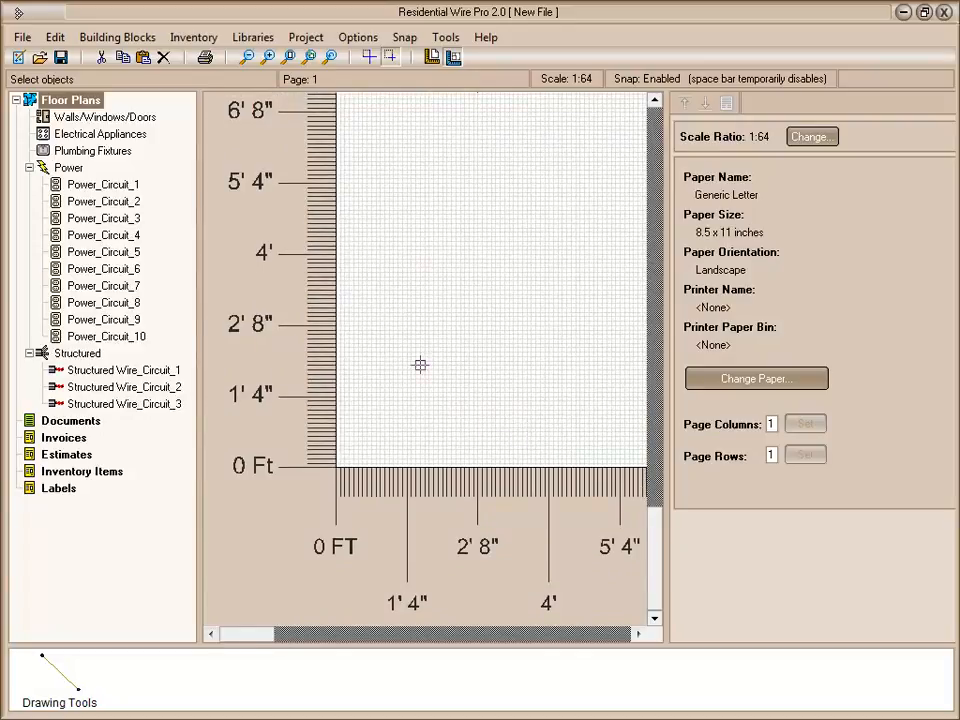
pyautogui.scroll(1, 433, 330)
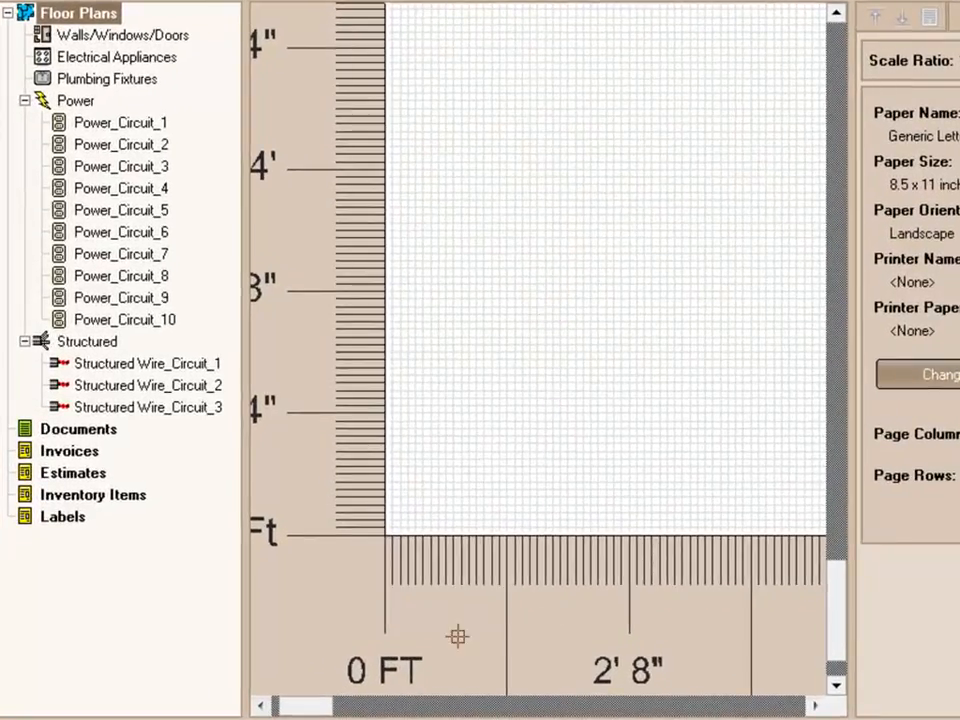
pyautogui.scroll(-2, 420, 370)
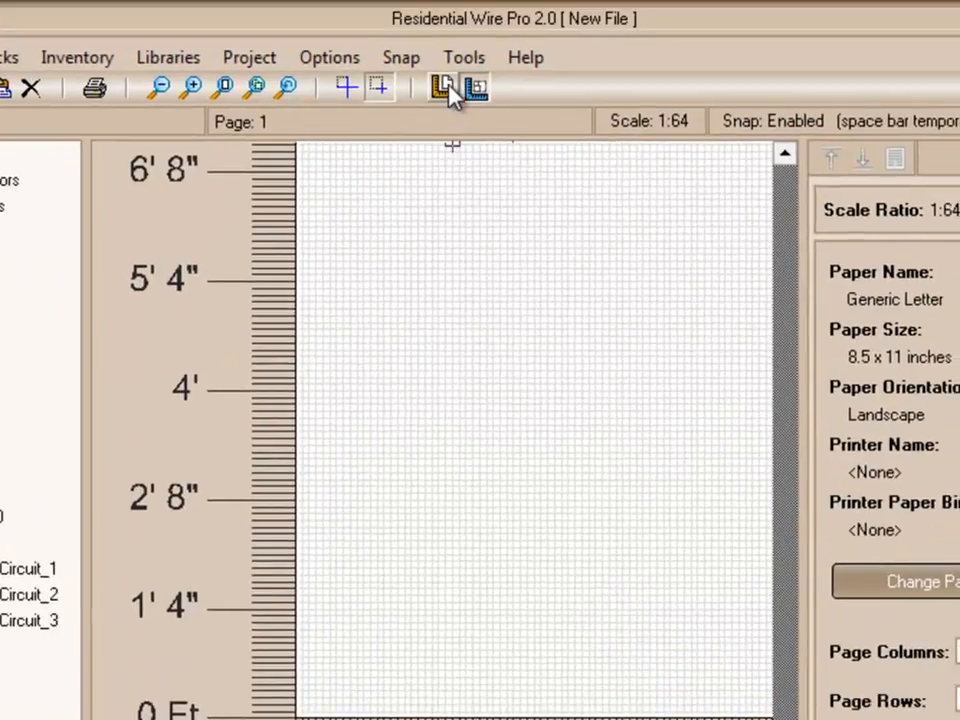
# Step: Display the paper-size ruler briefly, and return to the scaled floor plan ruler
pyautogui.click(448, 90)
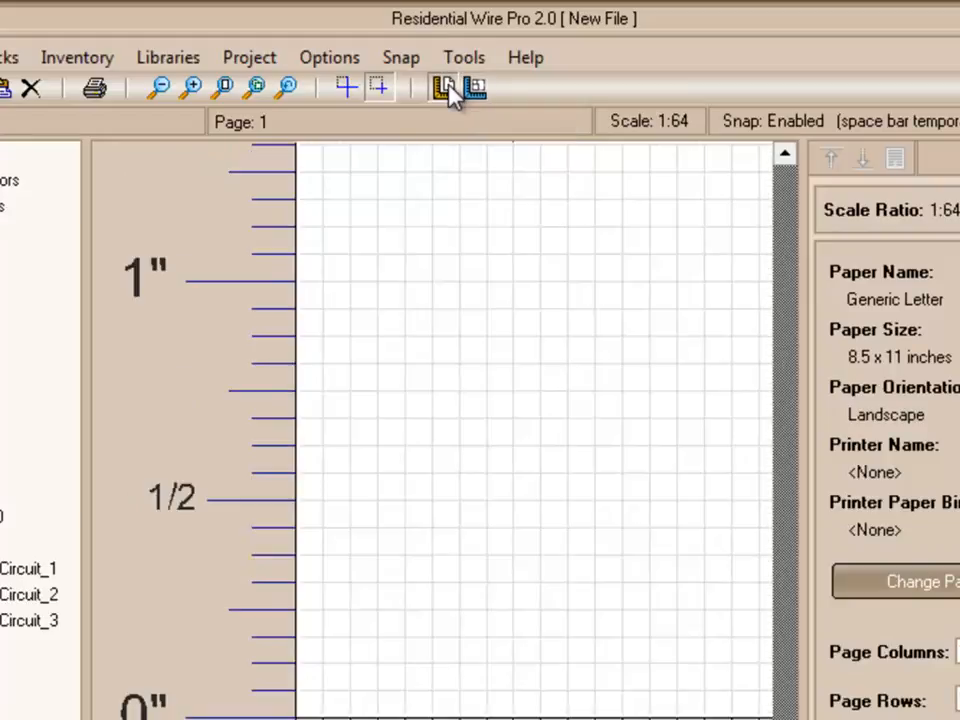
pyautogui.press('space')
pyautogui.click(478, 90)
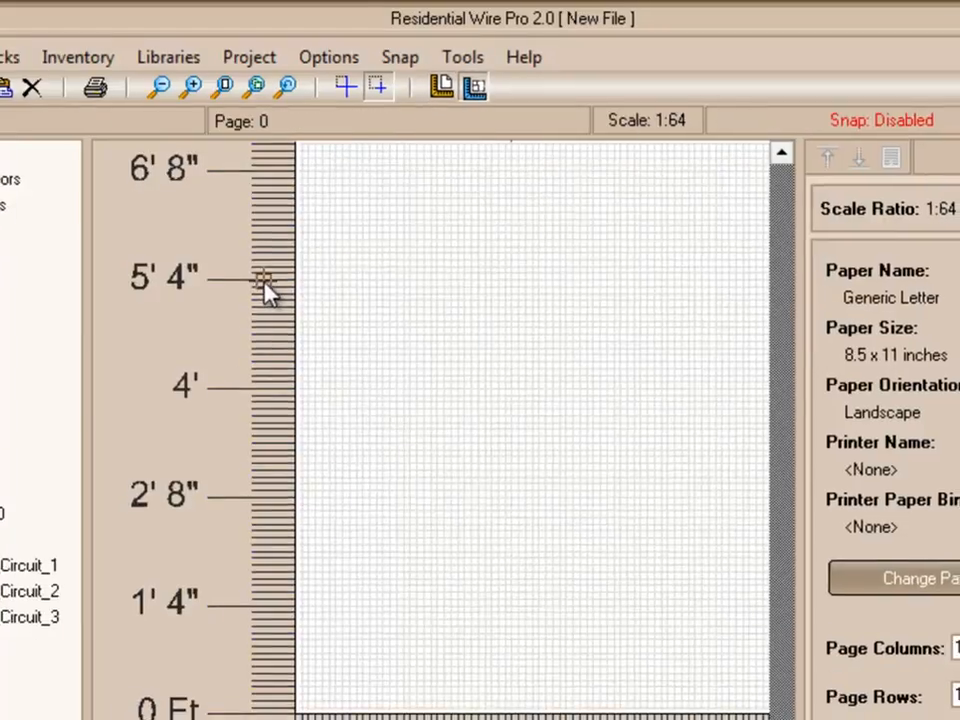
# Step: Select the scaled ruler and try its Display Grid and Solid Background options, restoring both
pyautogui.click(268, 289)
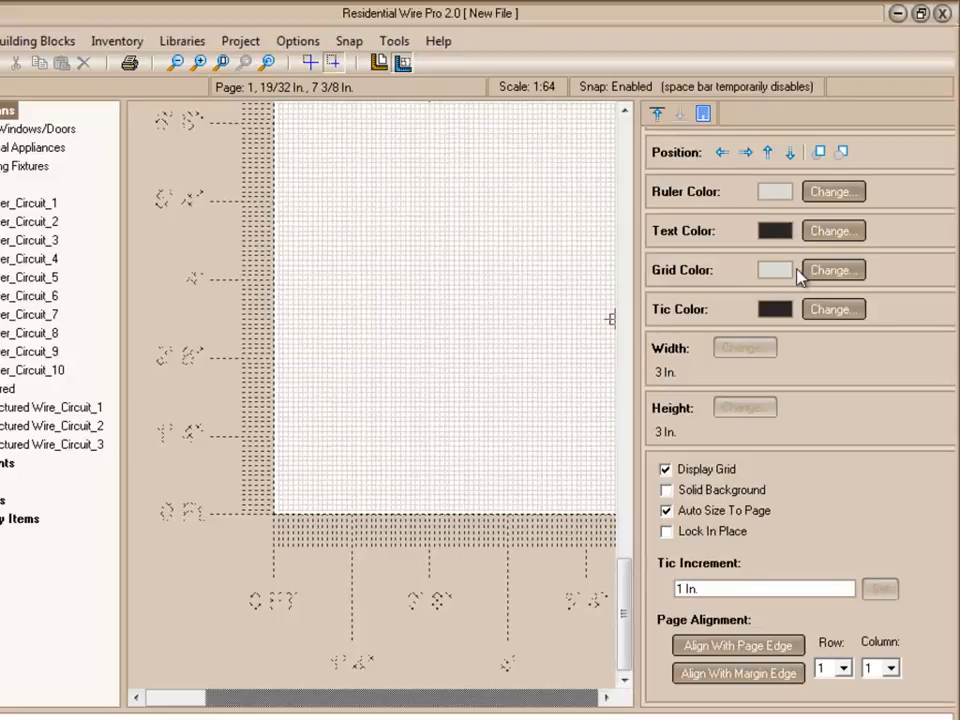
pyautogui.click(666, 469)
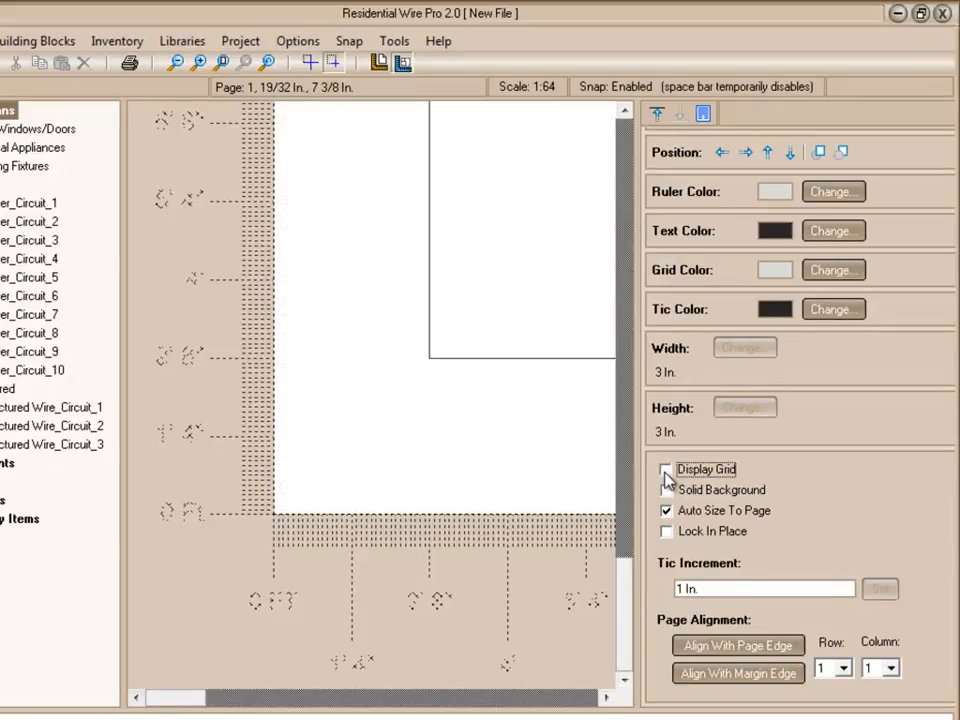
pyautogui.click(666, 470)
pyautogui.click(667, 490)
pyautogui.click(667, 490)
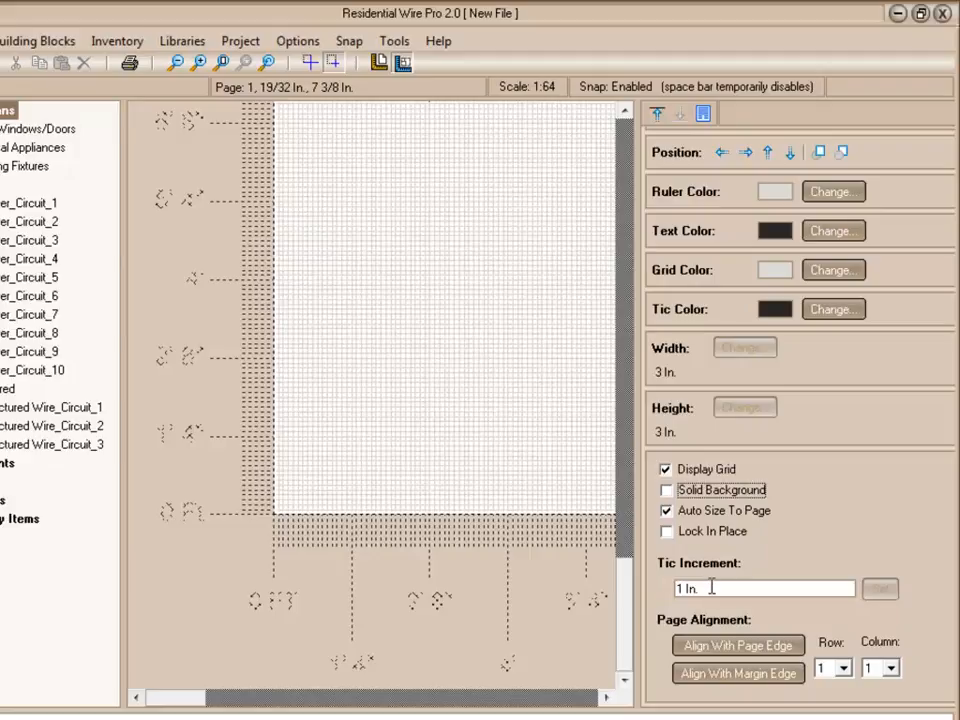
# Step: Set the scaled ruler's tic increment to 6" and deselect the ruler
pyautogui.moveTo(712, 587); pyautogui.dragTo(664, 585)
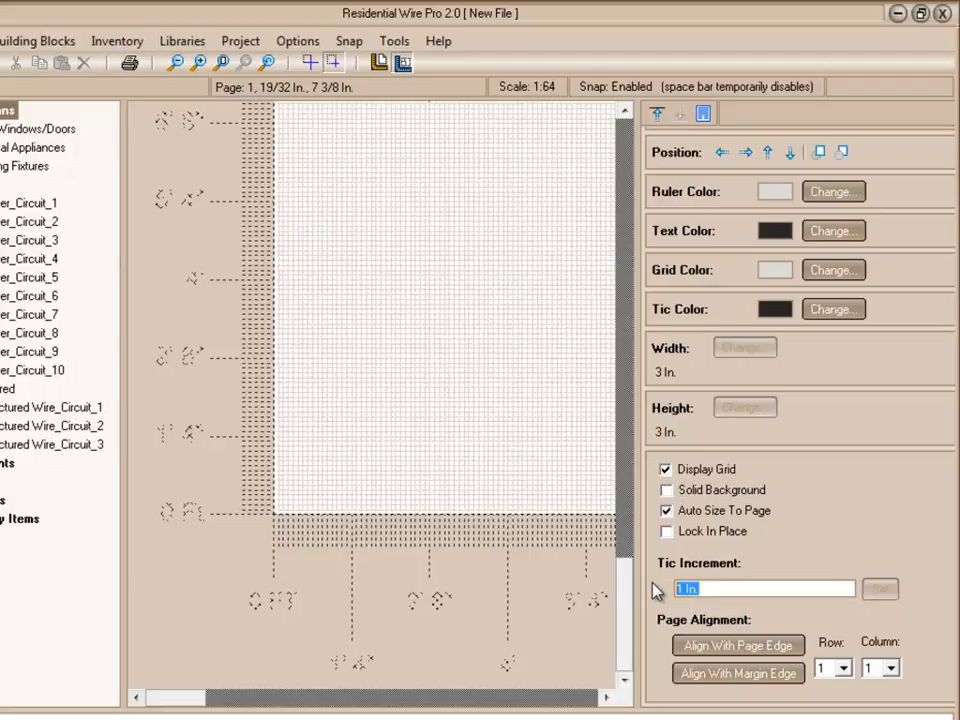
pyautogui.write('6"')
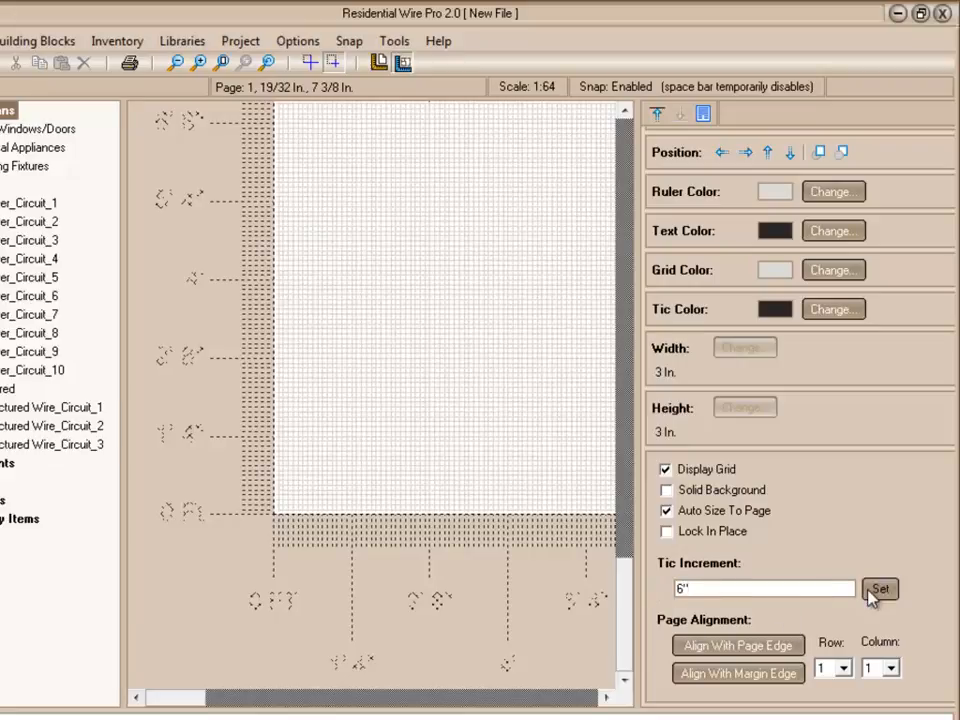
pyautogui.click(878, 590)
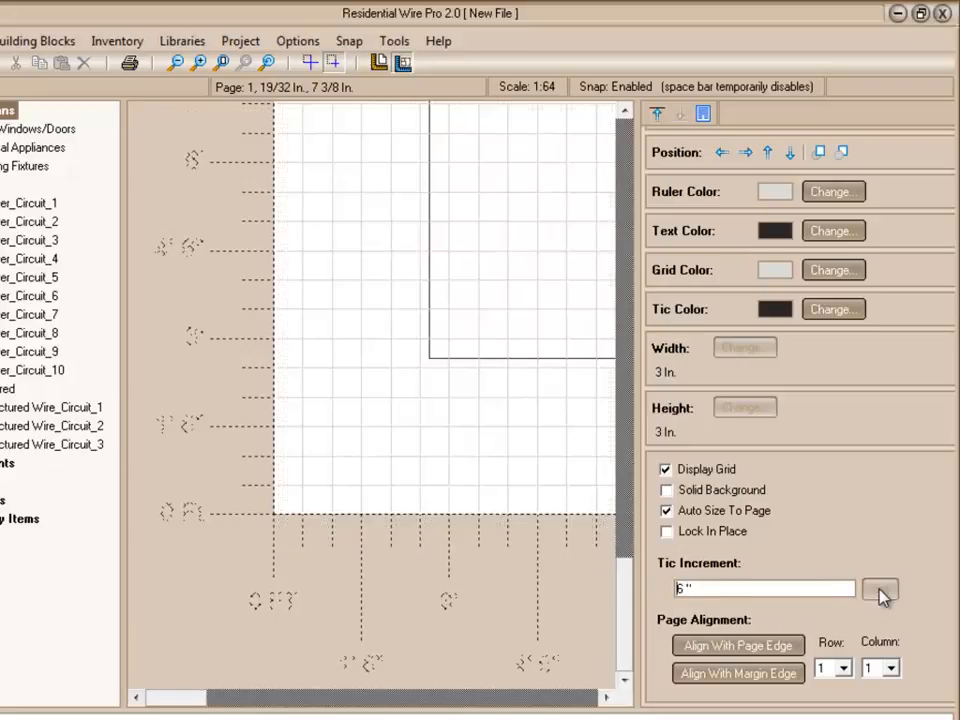
pyautogui.click(398, 323)
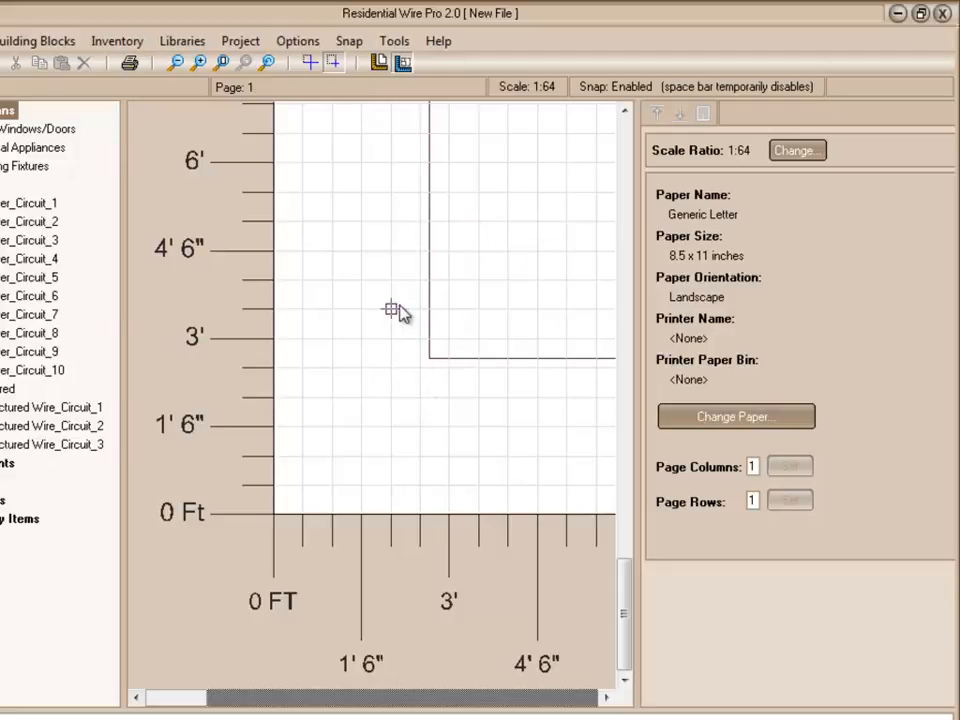
# Step: Move the scaled ruler inward from the page's lower-left corner and try the cursor with snapping enabled and disabled
pyautogui.scroll(-3, 416, 345)
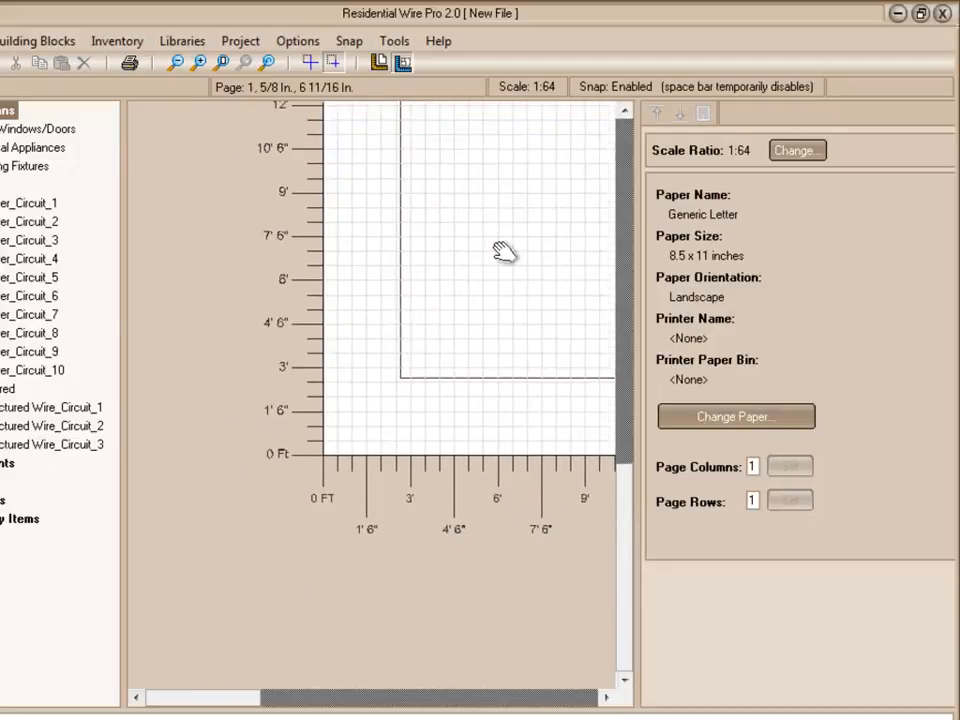
pyautogui.scroll(-1, 420, 363)
pyautogui.press('space')
pyautogui.moveTo(257, 528); pyautogui.dragTo(317, 484)
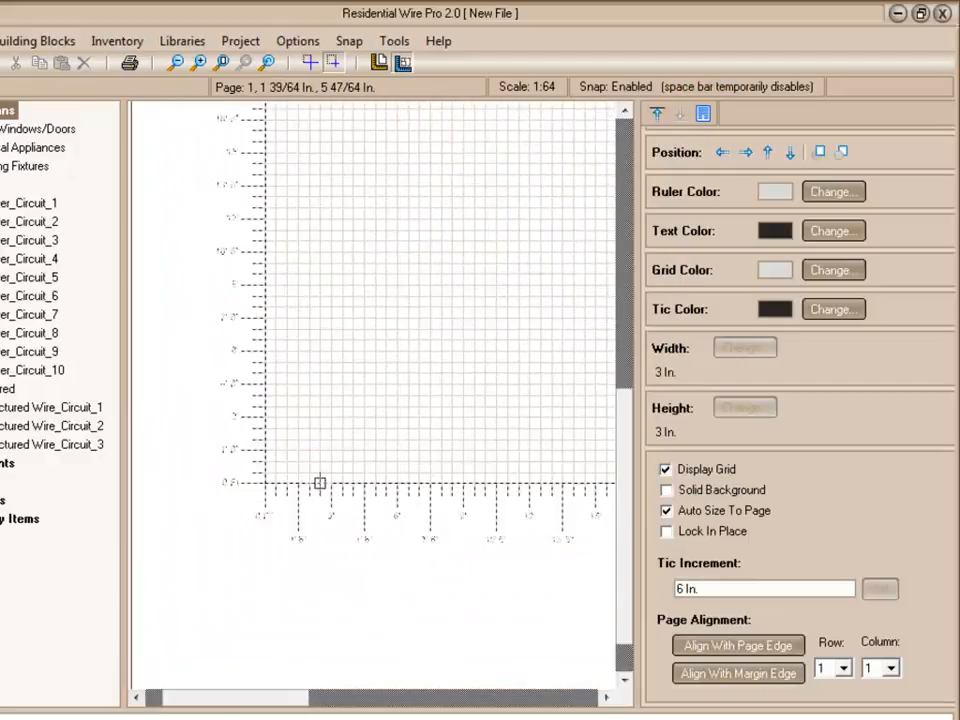
pyautogui.press('space')
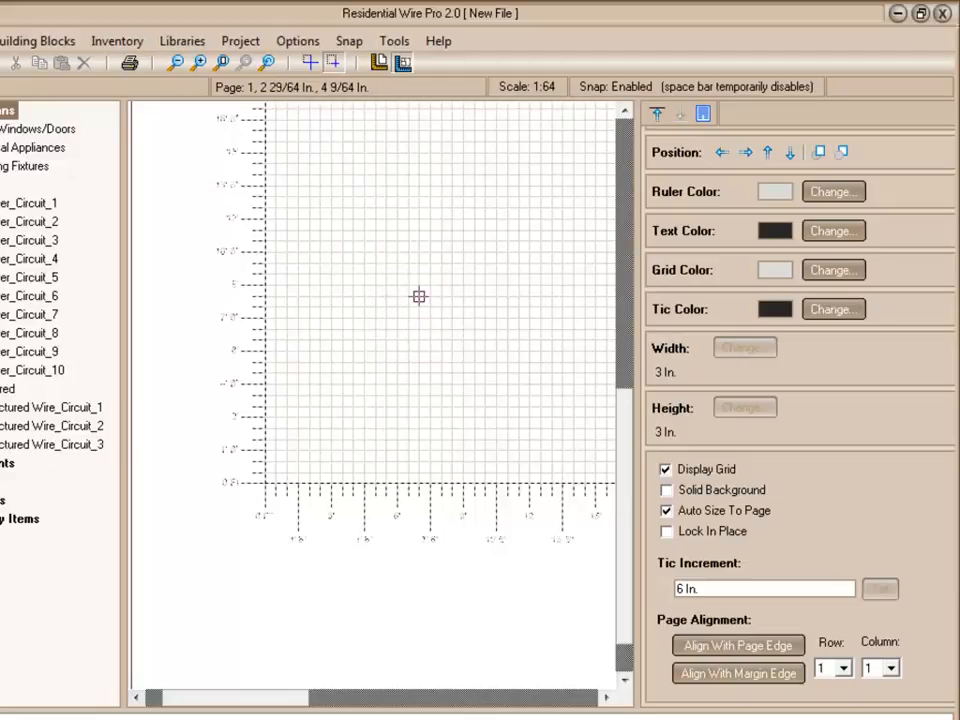
pyautogui.press('space')
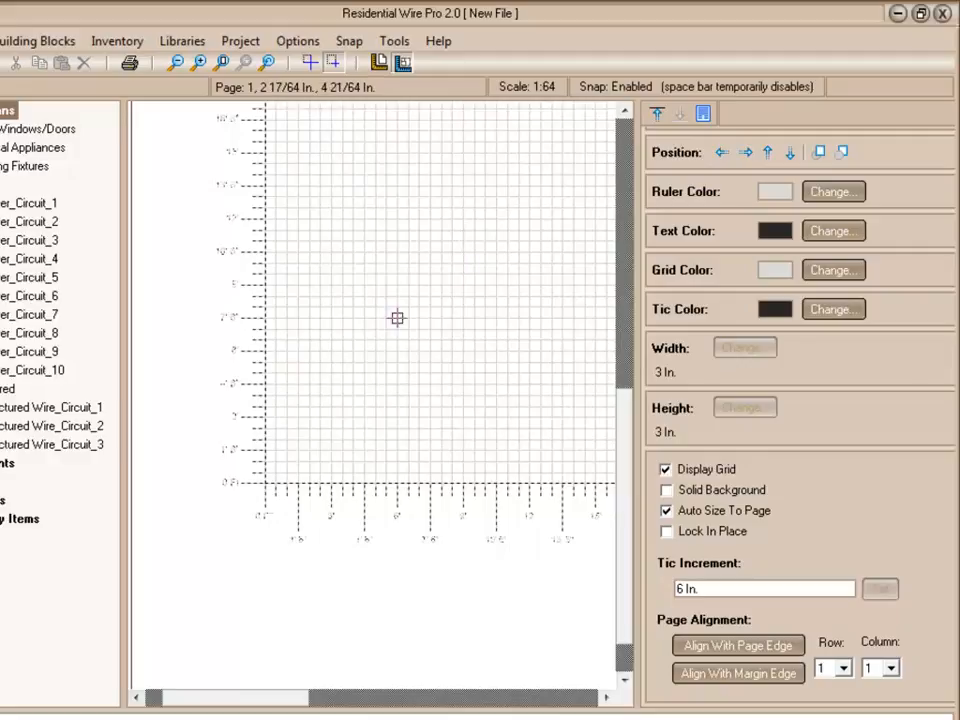
pyautogui.press('space')
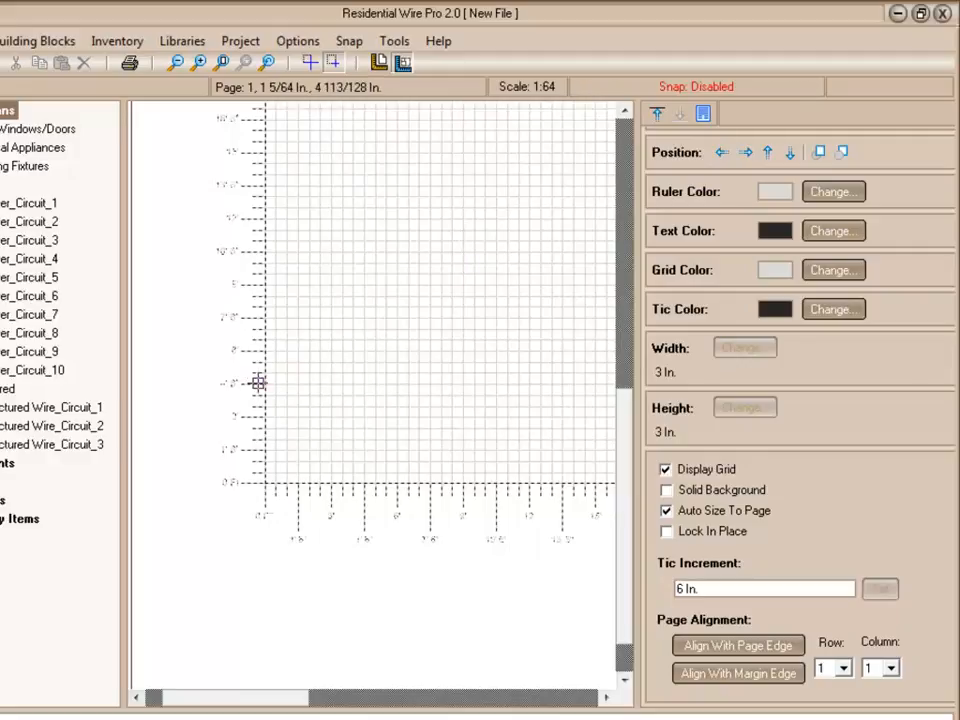
# Step: Align the scaled ruler with the page edge, set its tic increment to 1" and deselect it
pyautogui.click(722, 647)
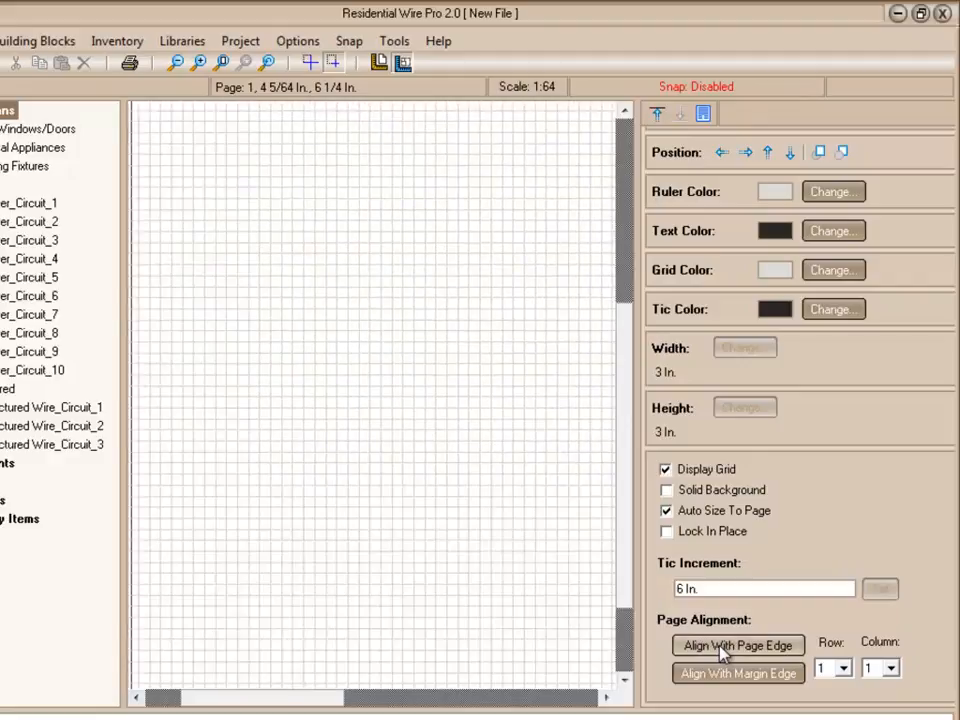
pyautogui.scroll(-1, 331, 452)
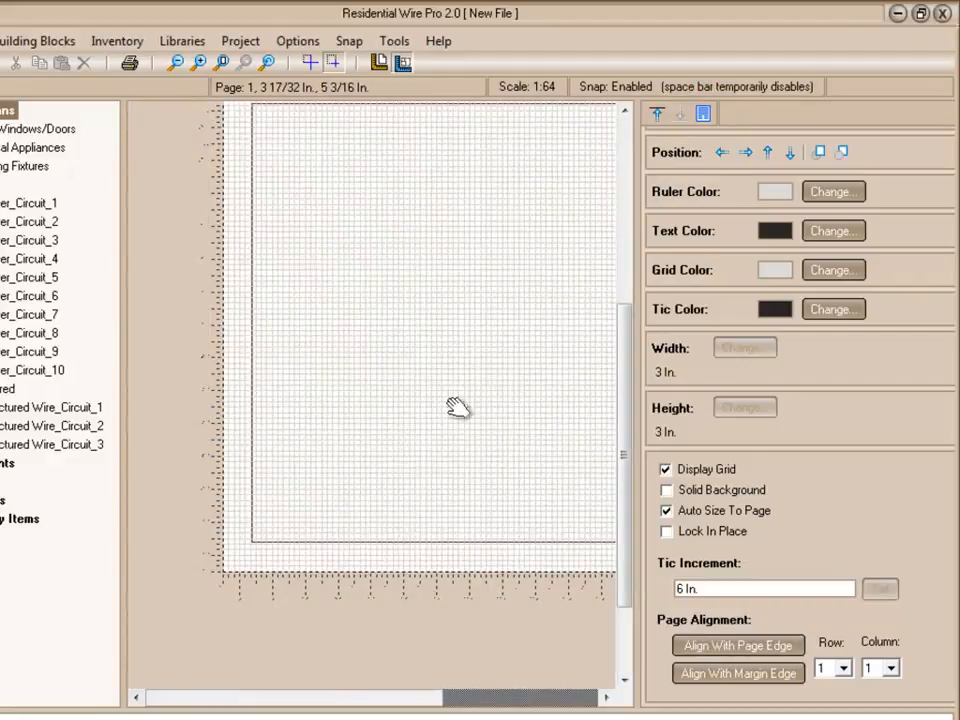
pyautogui.moveTo(709, 589); pyautogui.dragTo(654, 596)
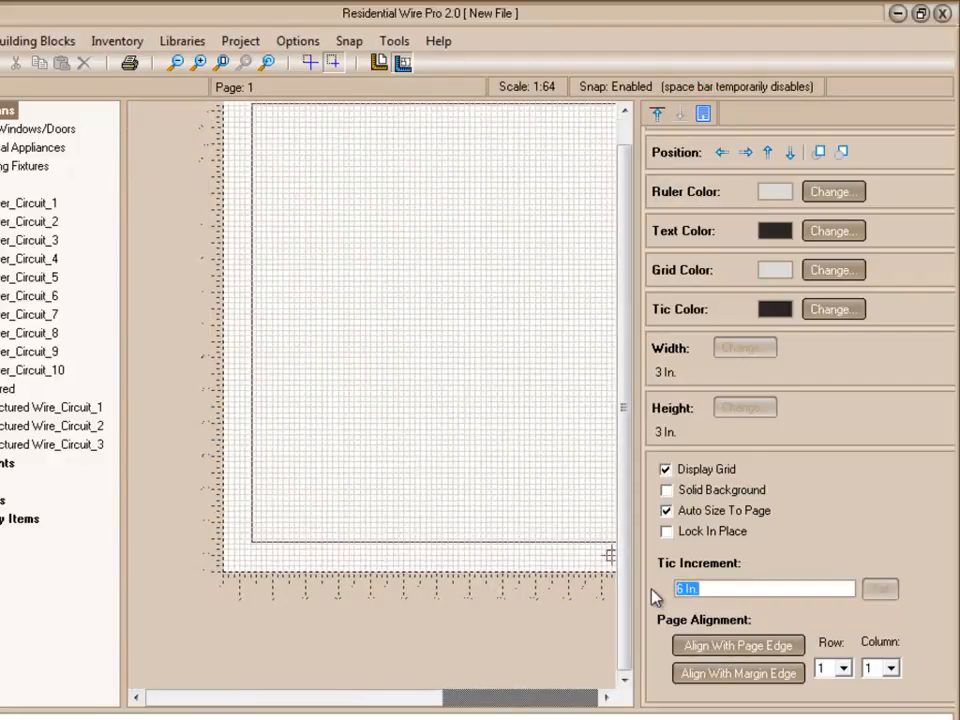
pyautogui.write('1"')
pyautogui.click(880, 588)
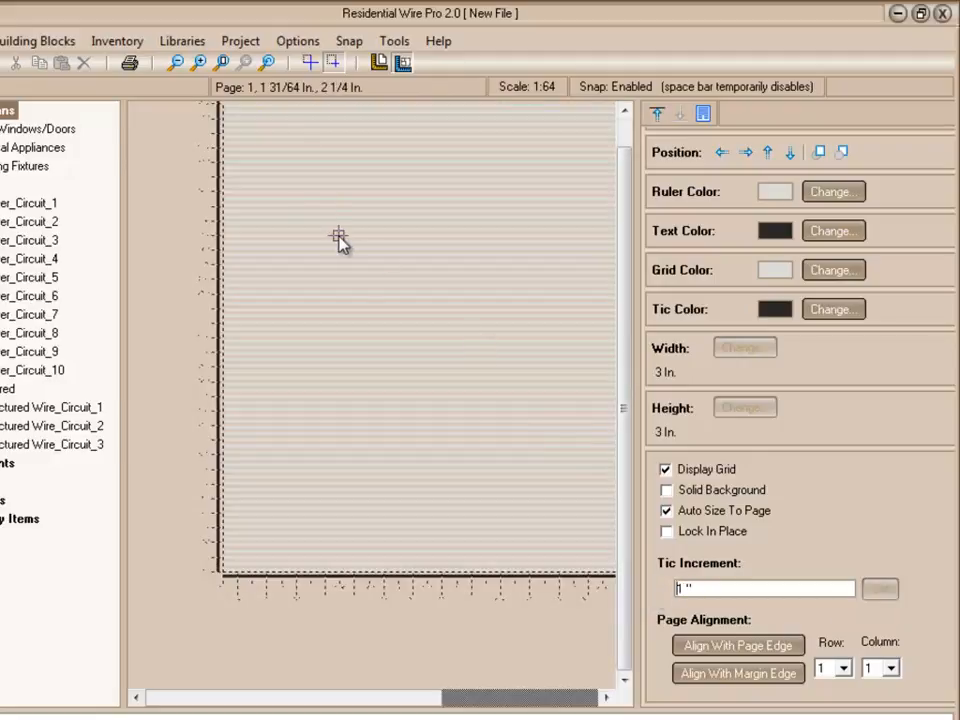
pyautogui.click(337, 238)
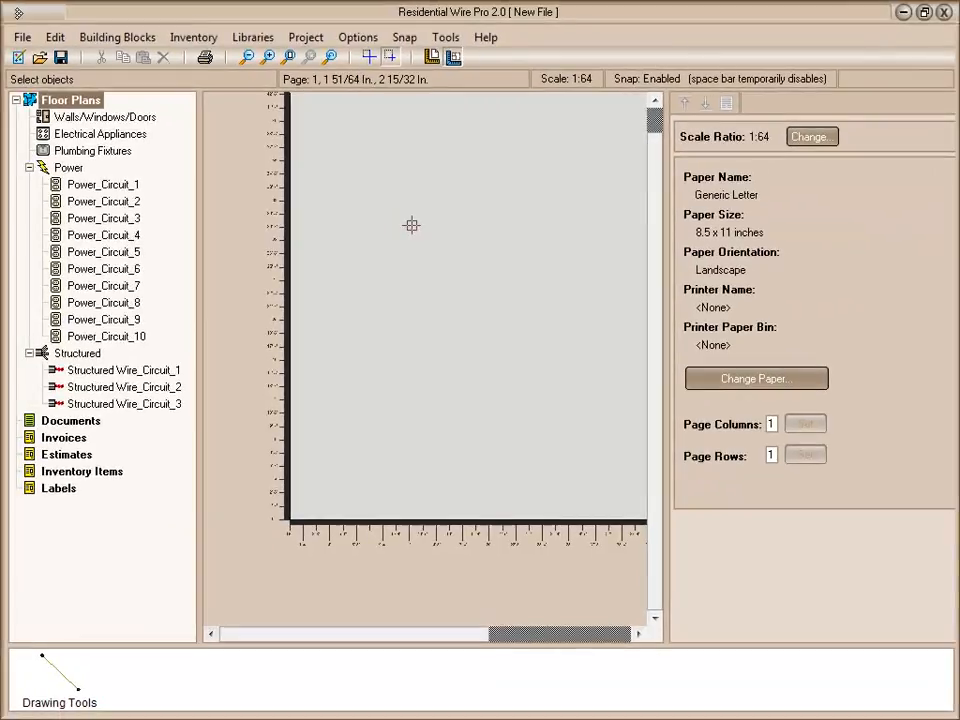
# Step: Browse the walls, electrical appliances, plumbing fixtures, power circuit and structured wire circuit layers with their symbol libraries
pyautogui.click(103, 118)
pyautogui.click(86, 133)
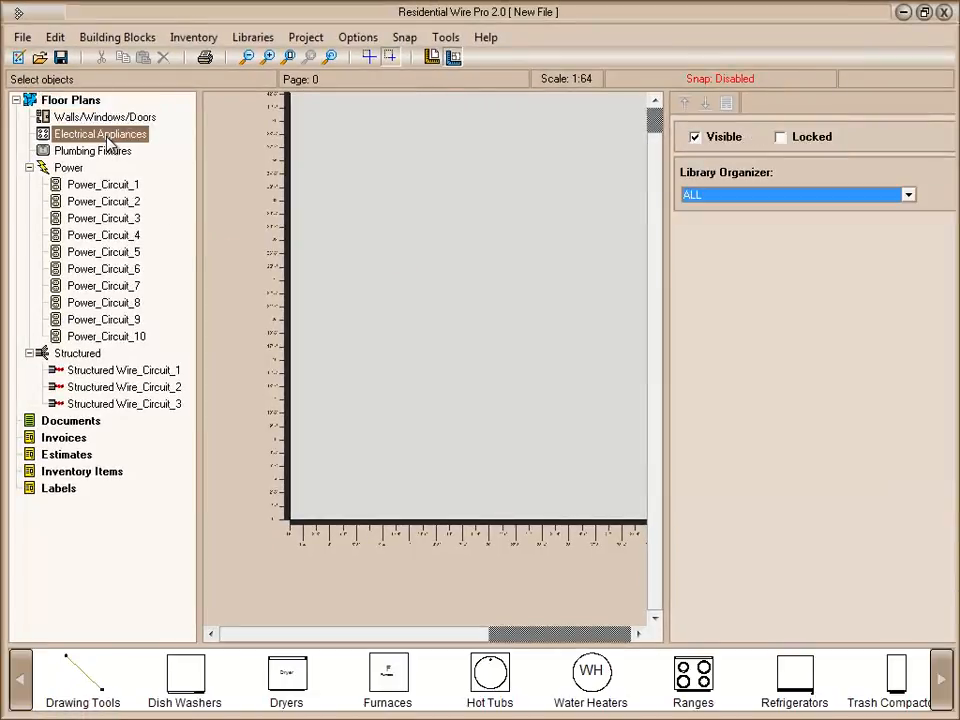
pyautogui.click(100, 151)
pyautogui.click(106, 186)
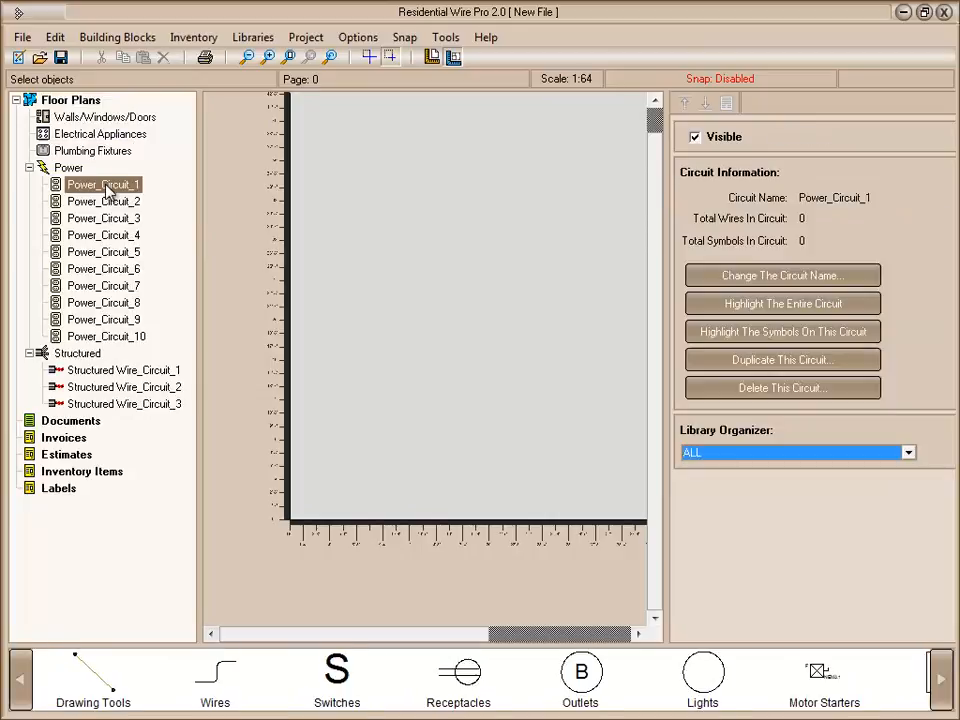
pyautogui.click(107, 371)
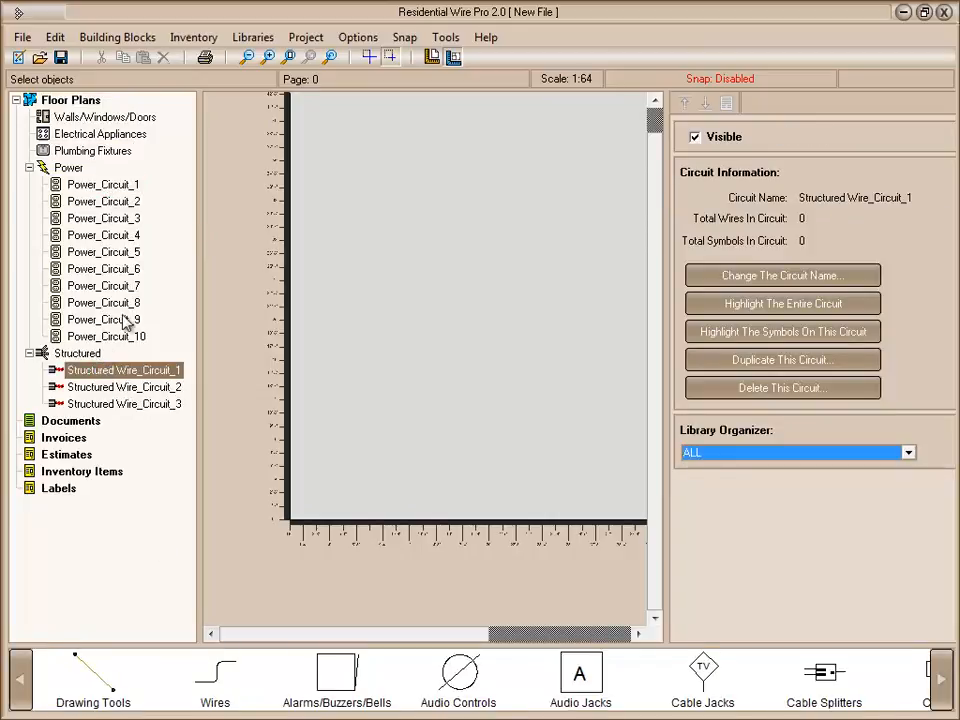
pyautogui.click(106, 253)
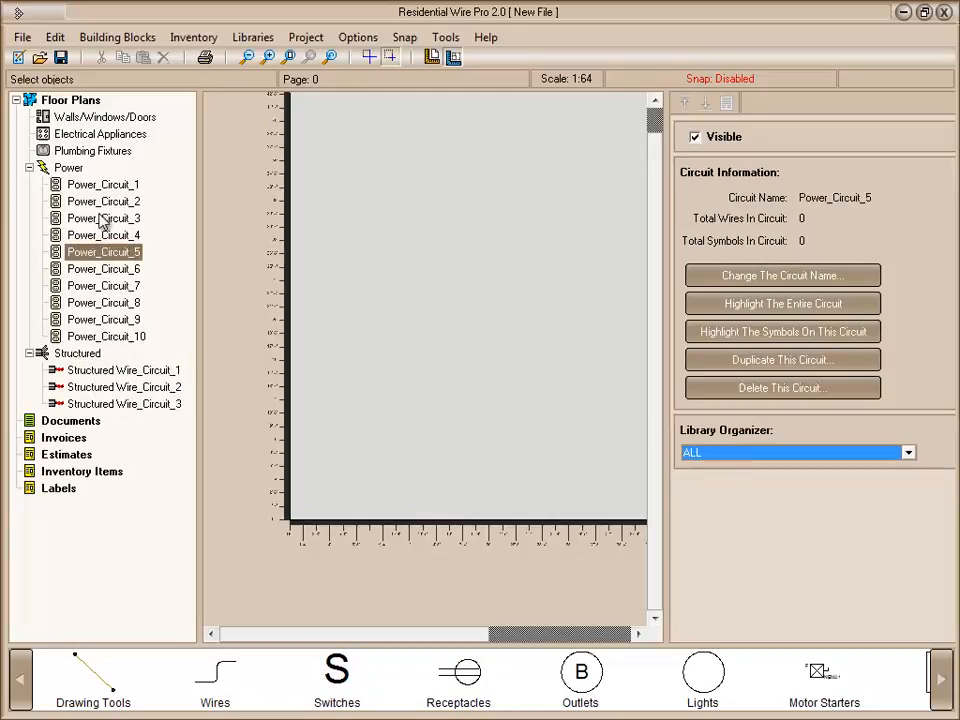
# Step: Make Power_Circuit_2 the active layer, look through its symbol library and limit it to the Common Power set
pyautogui.click(82, 118)
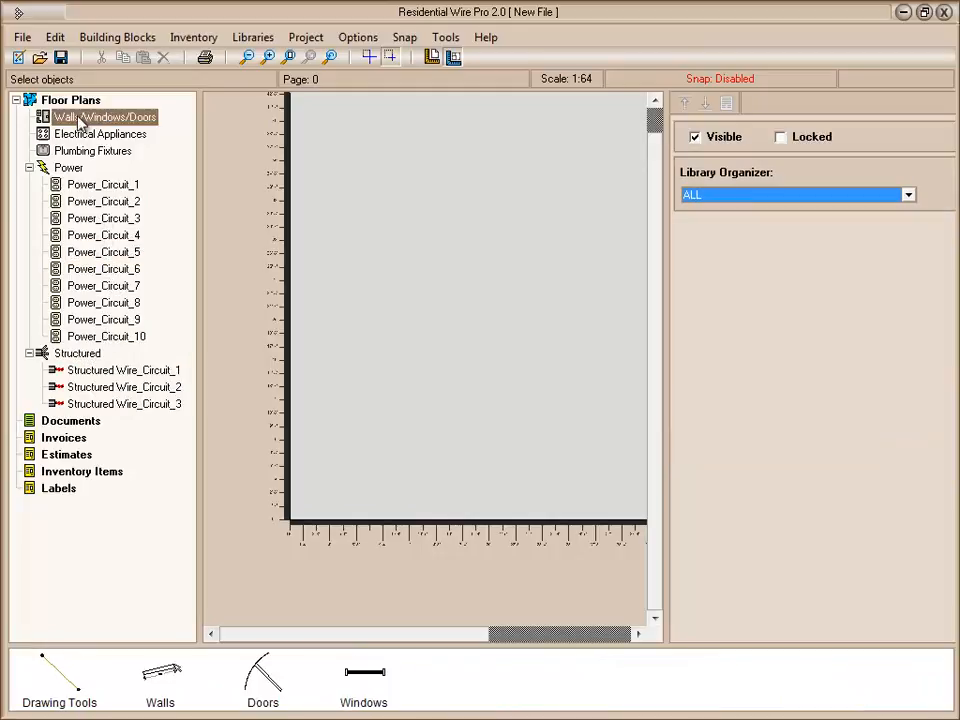
pyautogui.click(95, 202)
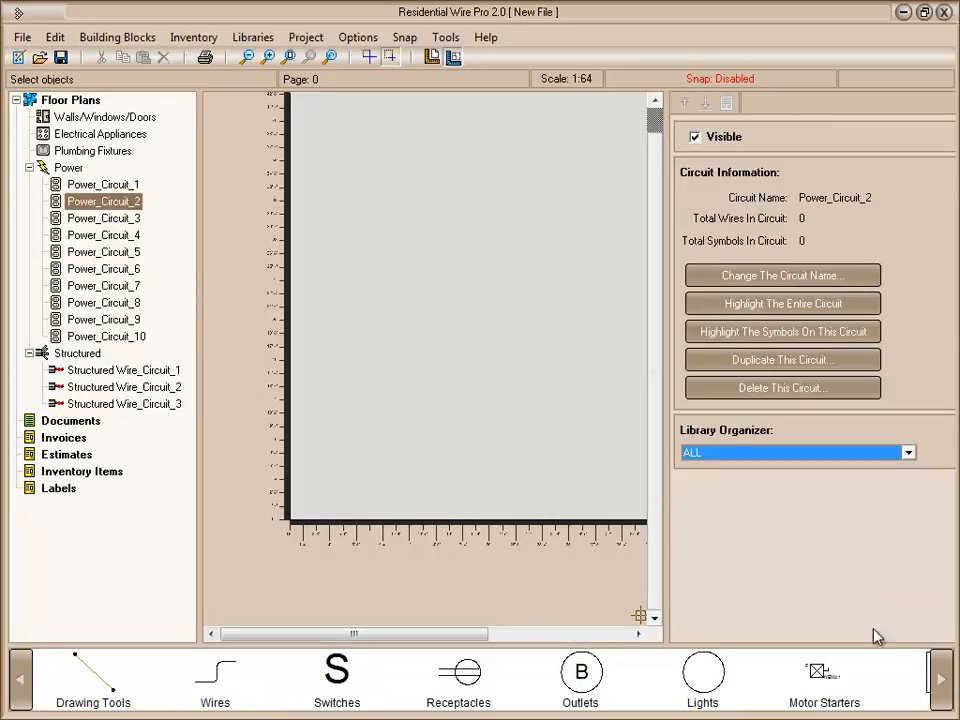
pyautogui.click(942, 688)
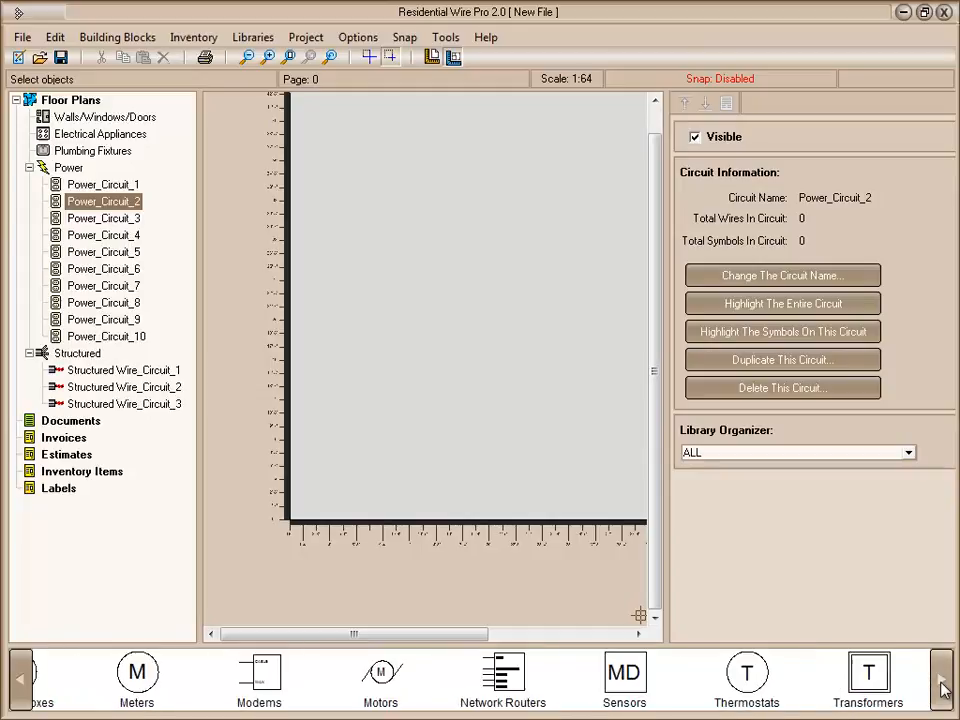
pyautogui.click(909, 453)
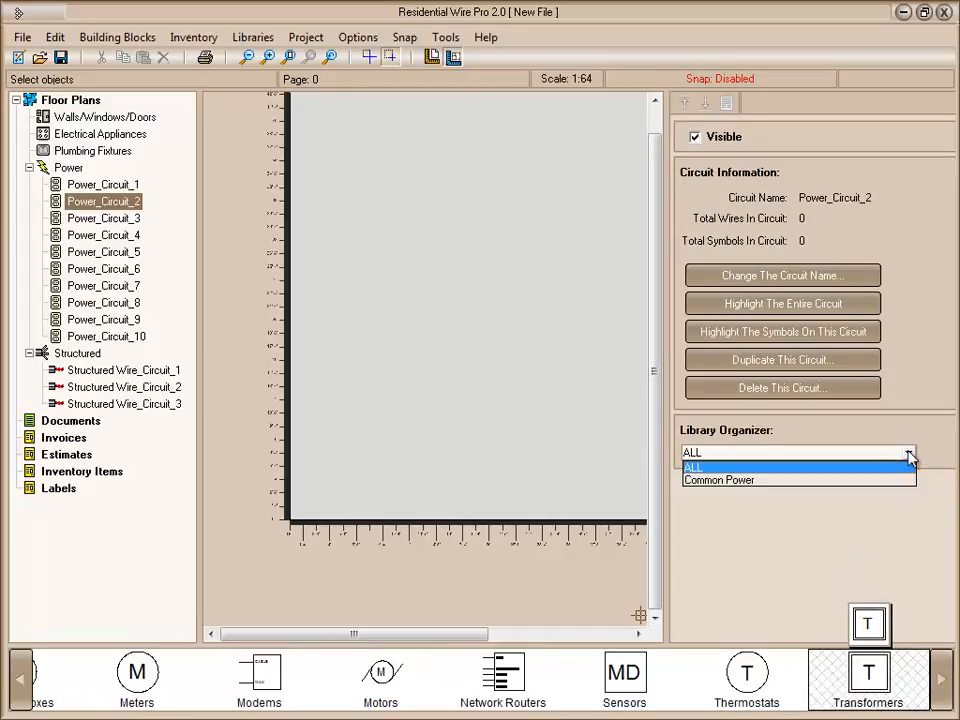
pyautogui.click(759, 481)
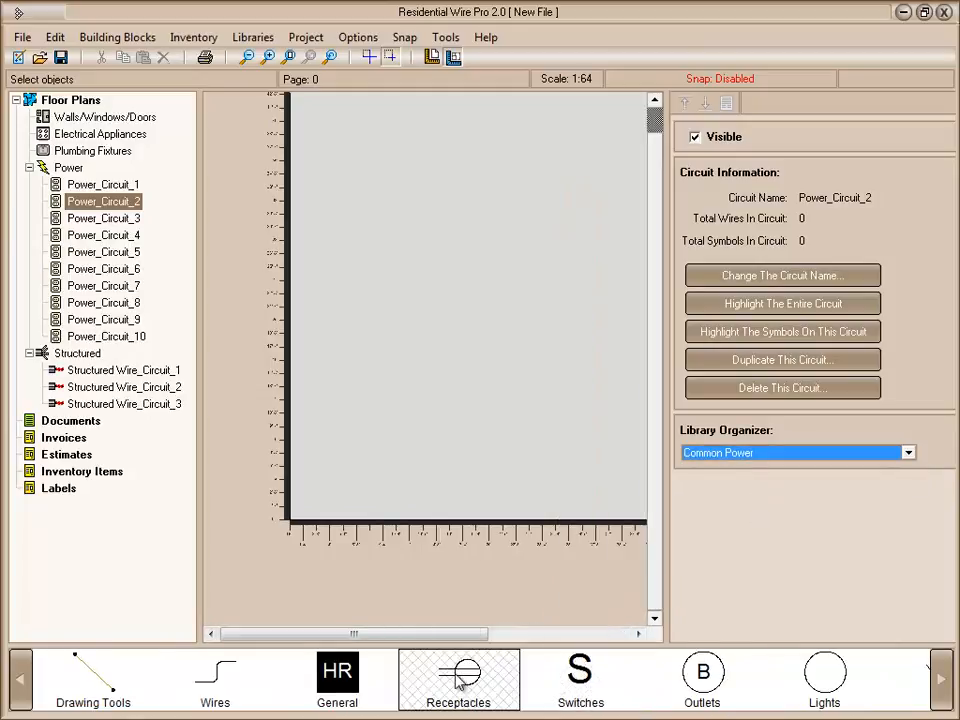
pyautogui.moveTo(459, 680)
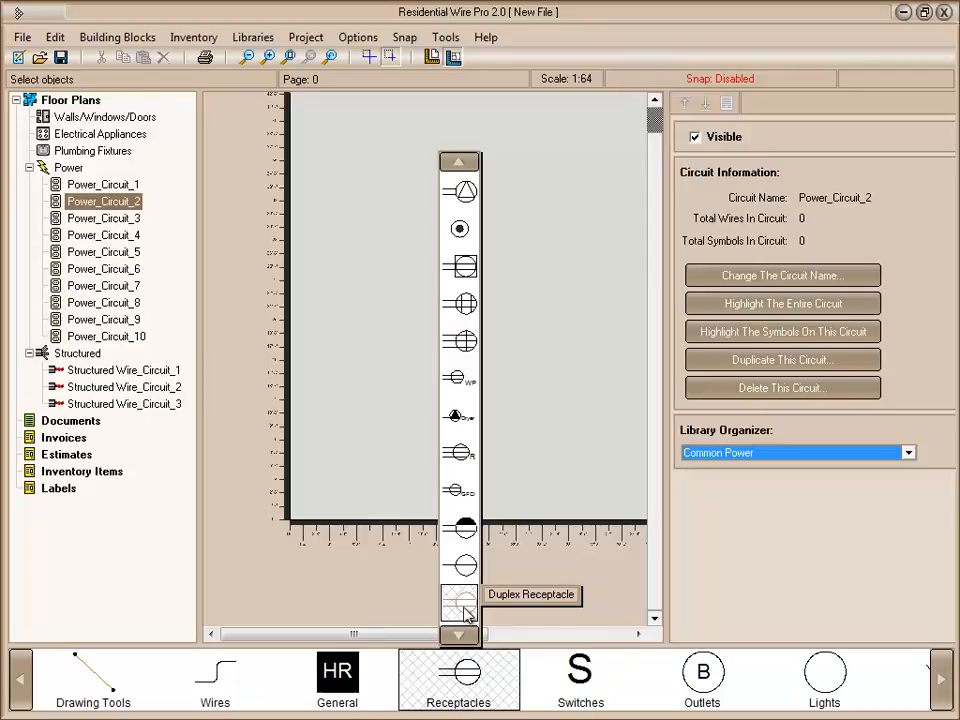
pyautogui.click(462, 604)
pyautogui.scroll(1, 439, 438)
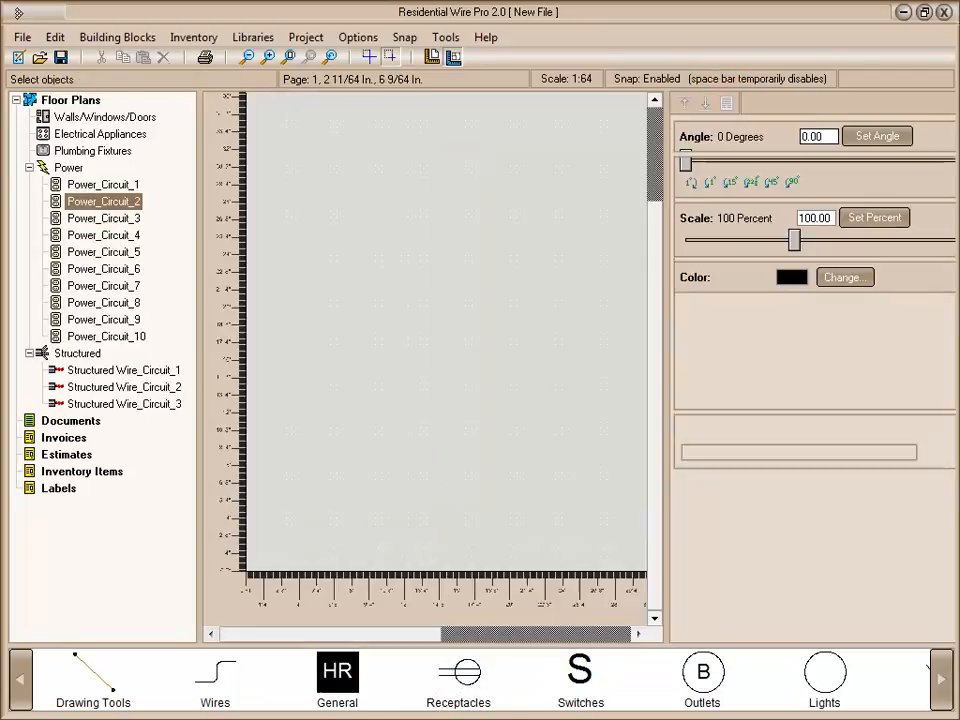
pyautogui.rightClick(438, 385)
# Step: Place three Duplex Receptacle symbols on Power_Circuit_2, one above another in a vertical column
pyautogui.scroll(4, 437, 380)
pyautogui.scroll(2, 377, 435)
pyautogui.click(460, 675)
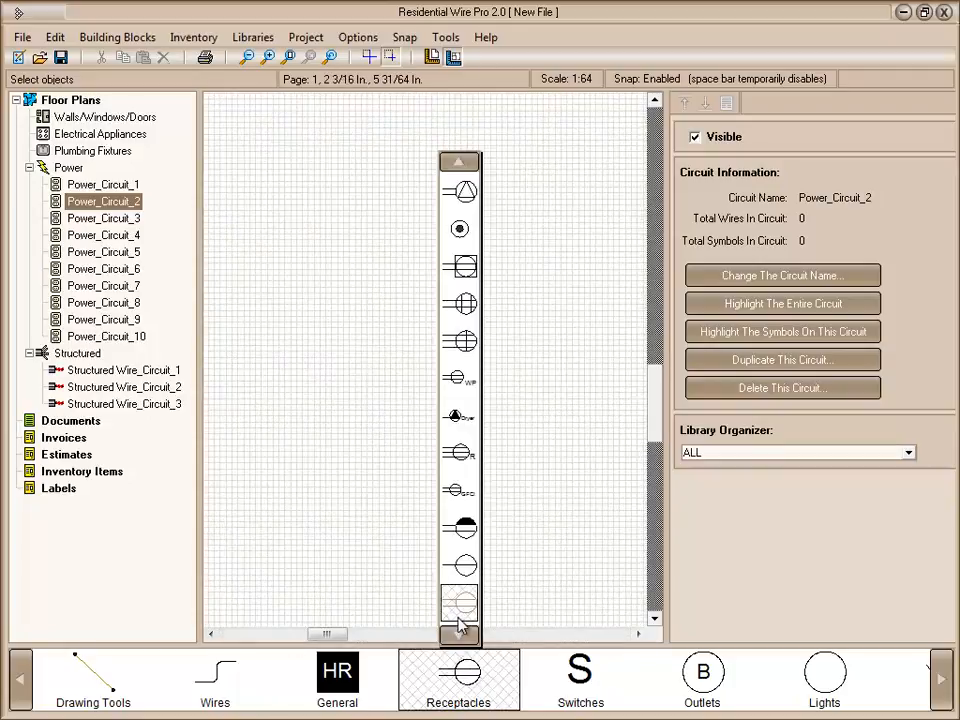
pyautogui.click(456, 602)
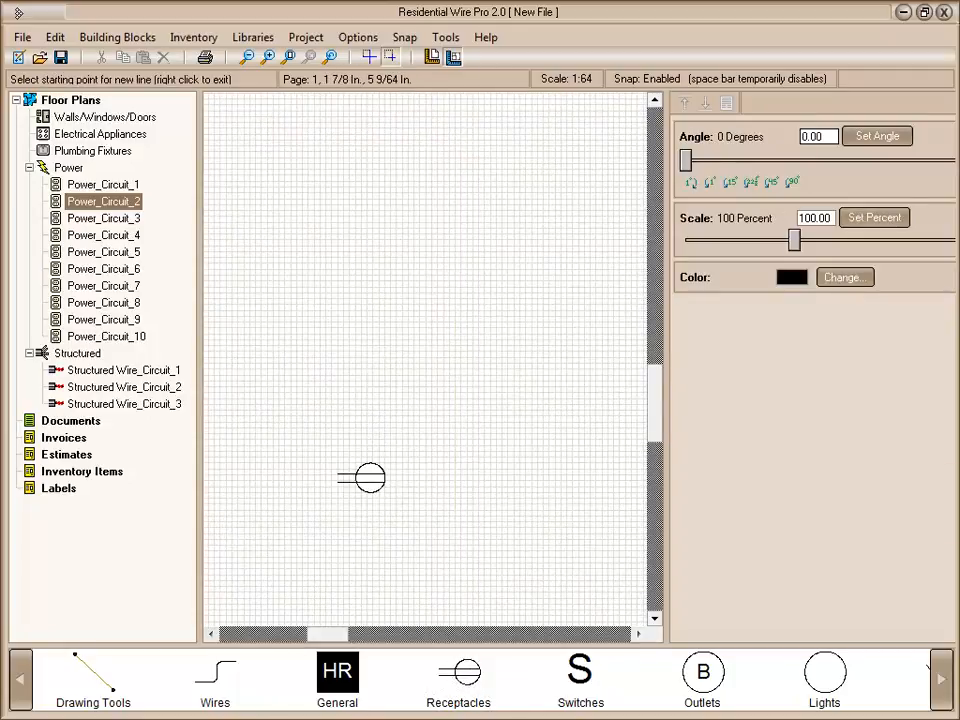
pyautogui.click(369, 477)
pyautogui.click(369, 390)
pyautogui.click(369, 266)
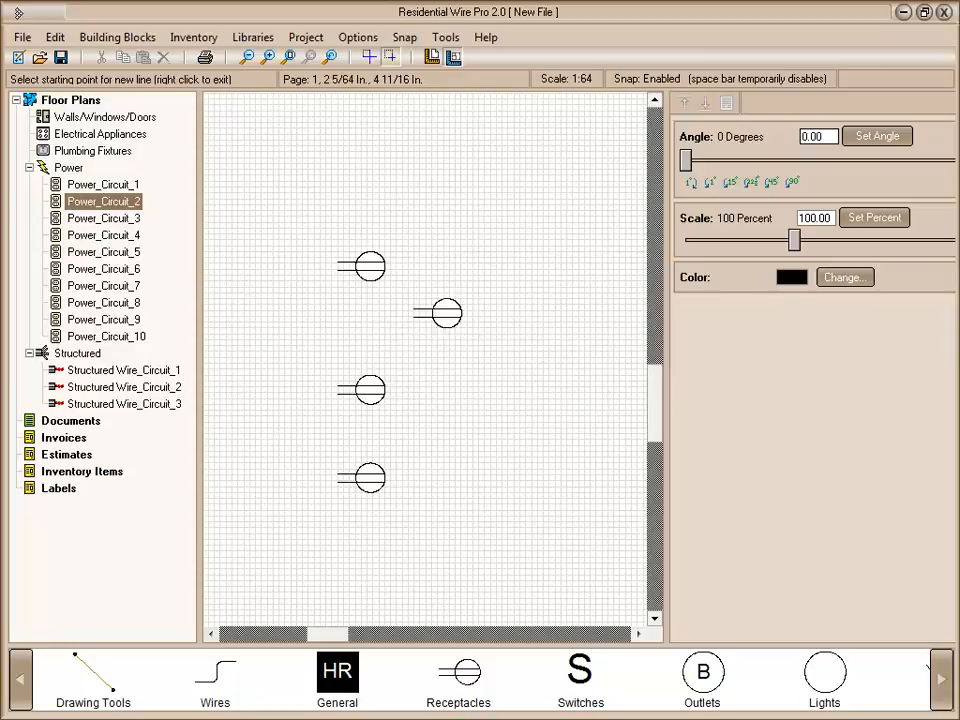
pyautogui.rightClick(475, 337)
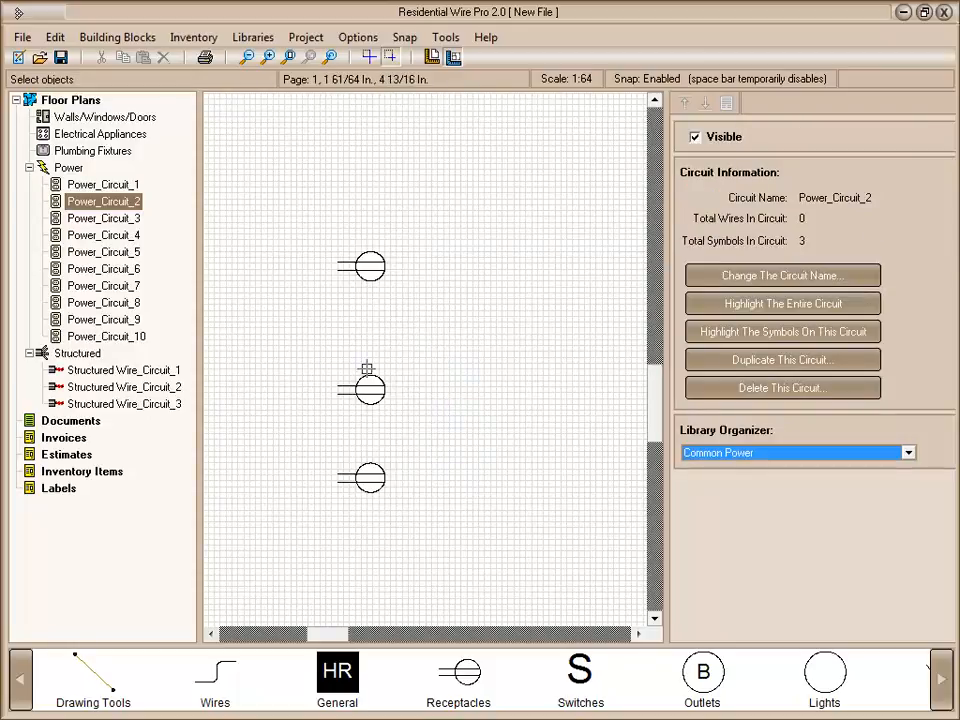
# Step: Place three horizontal Stud Wall symbols of 4 Inches x 8 Feet above the receptacles on the Walls/Windows/Doors layer
pyautogui.scroll(-4, 255, 264)
pyautogui.moveTo(409, 266); pyautogui.dragTo(289, 373, button='middle')
pyautogui.scroll(-2, 289, 373)
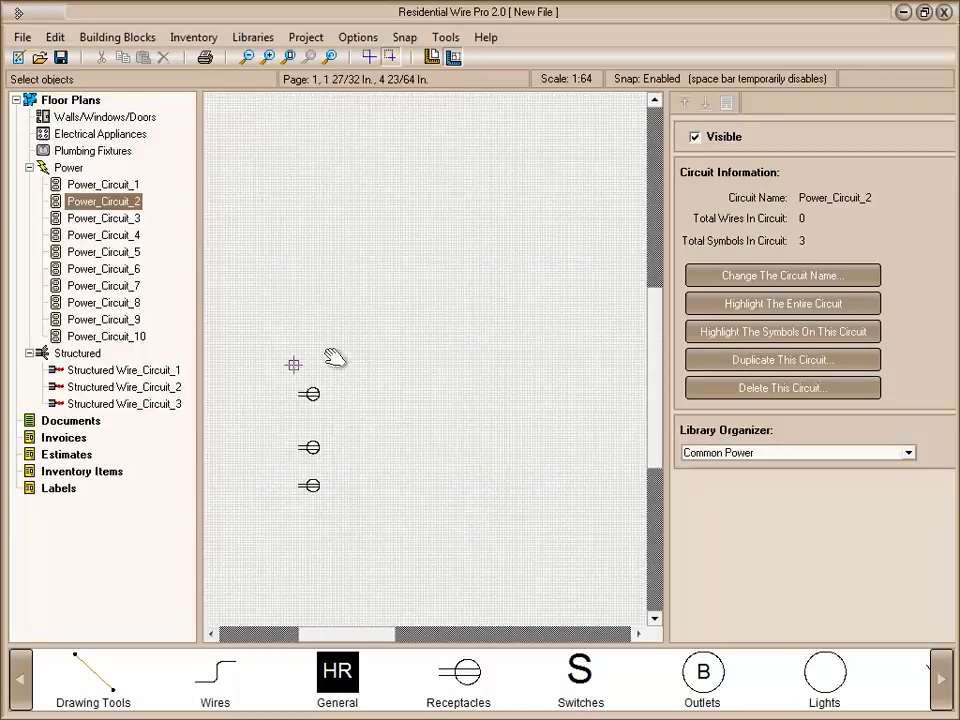
pyautogui.scroll(-2, 442, 354)
pyautogui.moveTo(483, 357); pyautogui.dragTo(435, 392, button='middle')
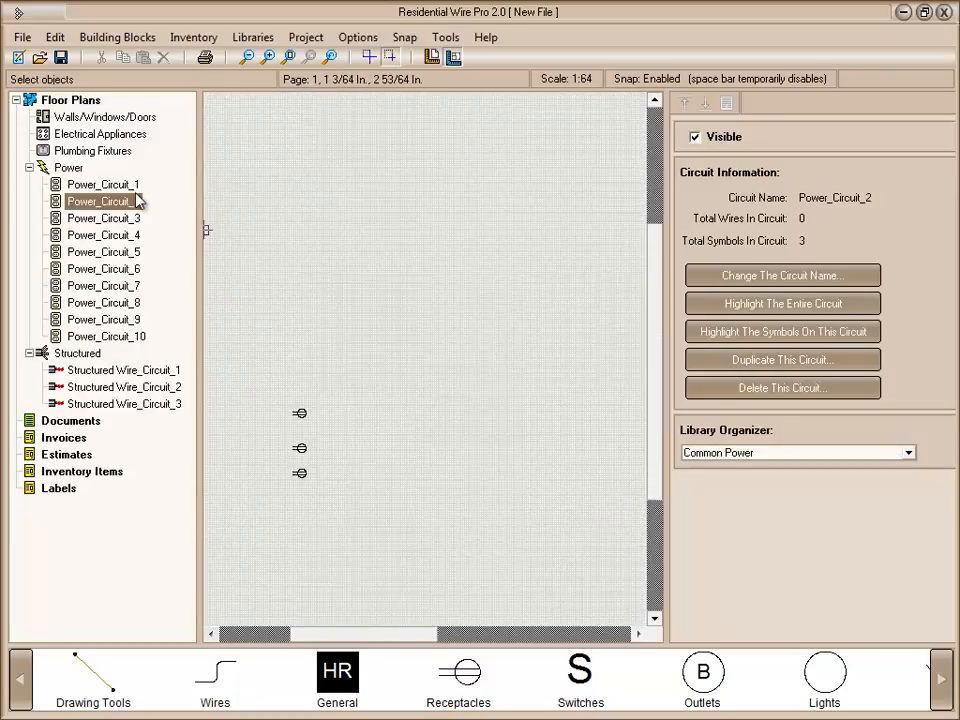
pyautogui.click(110, 117)
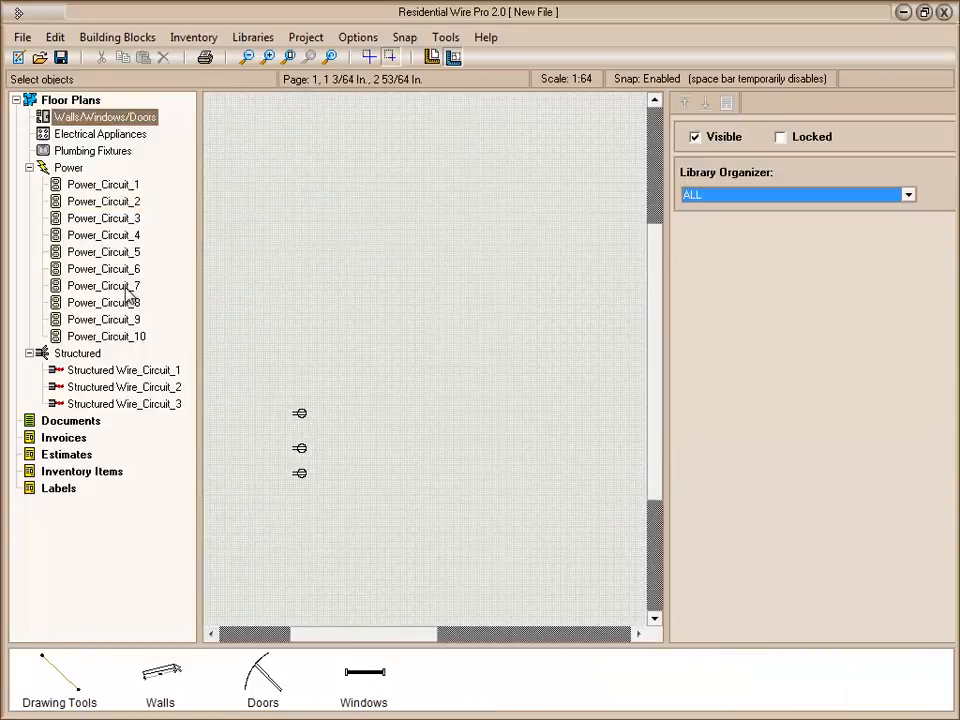
pyautogui.click(172, 684)
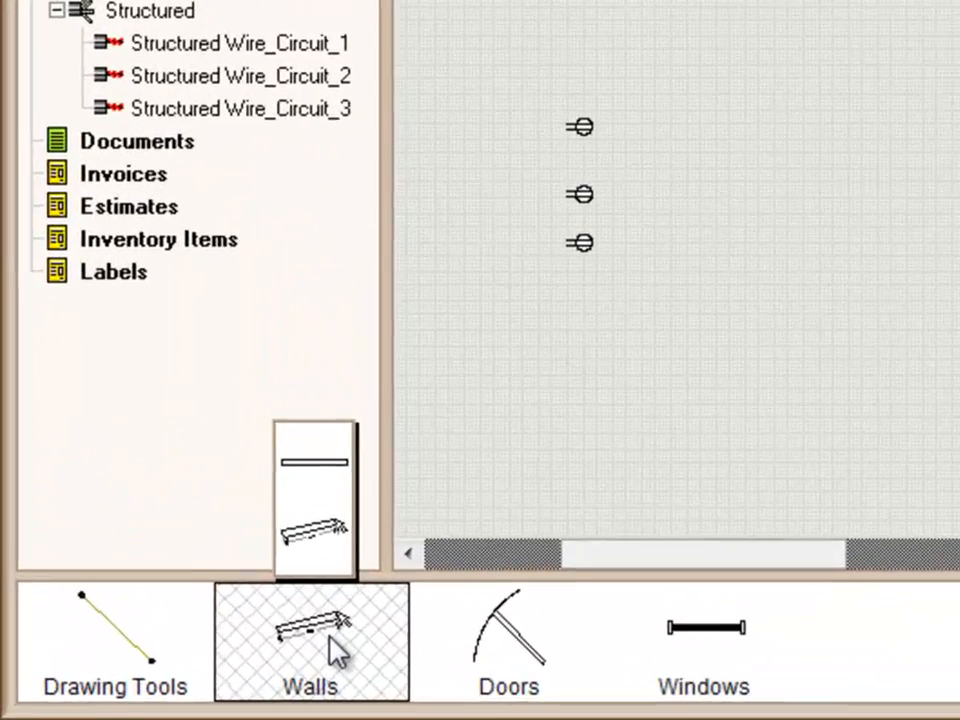
pyautogui.click(328, 466)
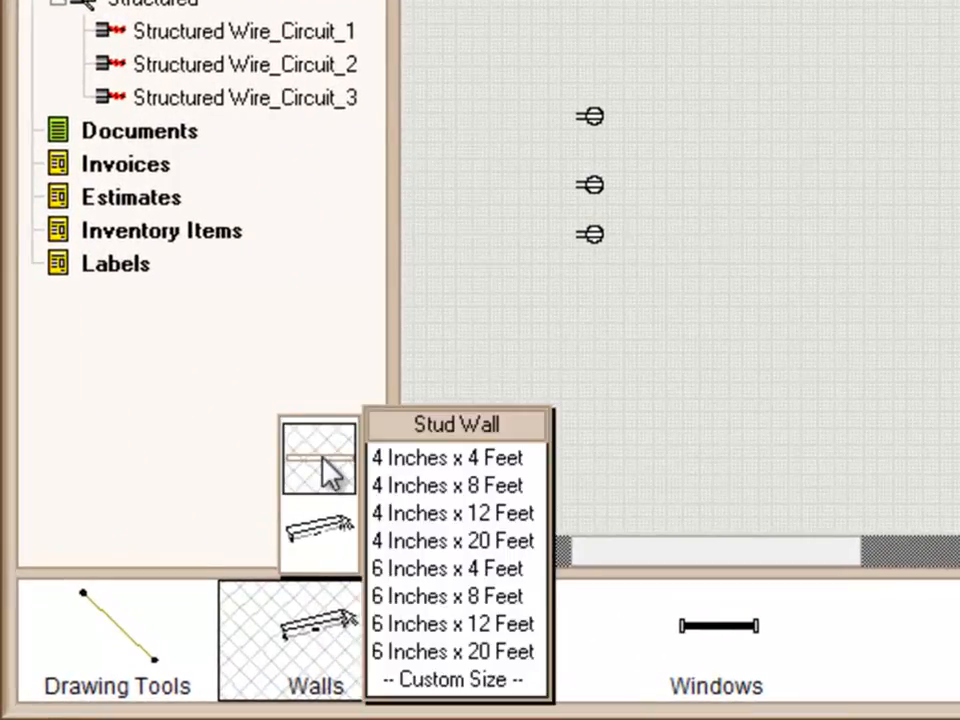
pyautogui.click(446, 487)
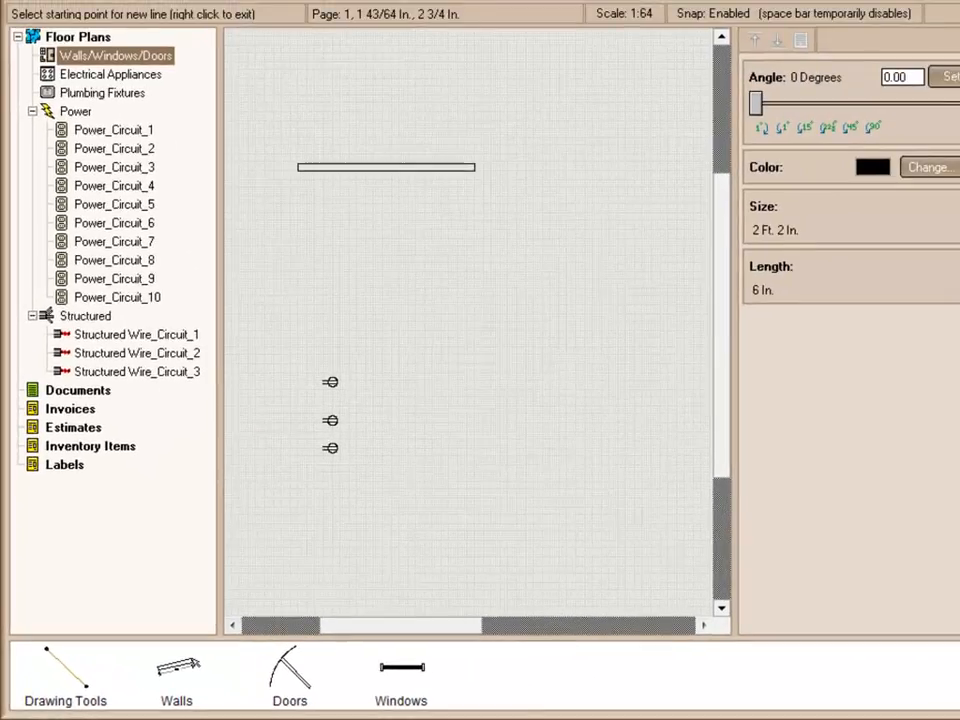
pyautogui.click(388, 136)
pyautogui.click(401, 189)
pyautogui.click(309, 230)
pyautogui.rightClick(309, 230)
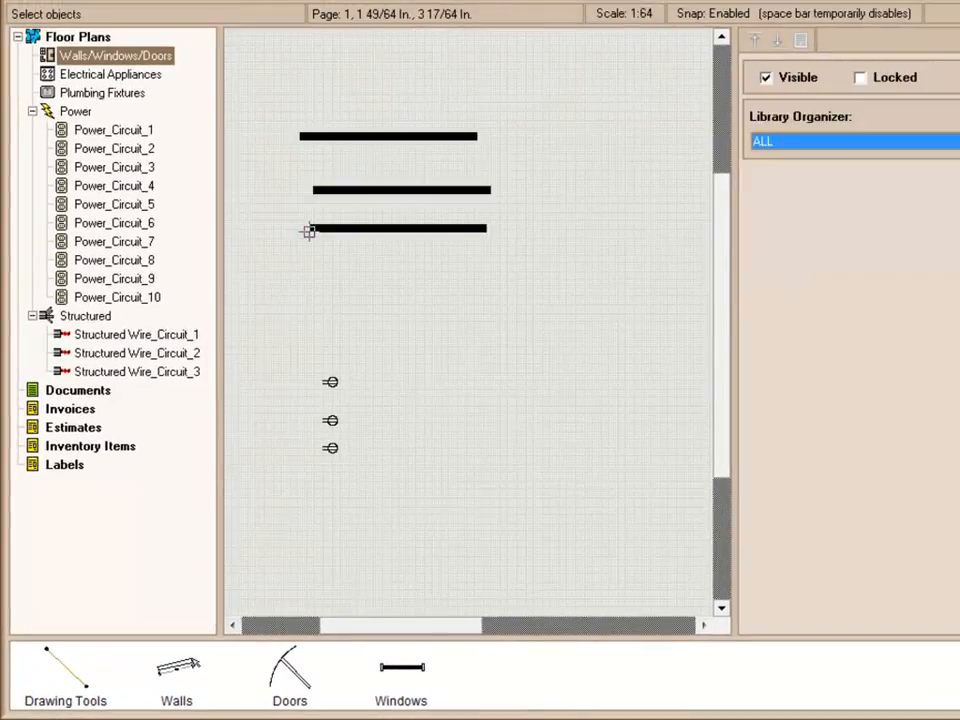
# Step: Rotate the middle wall by 90 degrees and move it to form a corner with the upper wall's left end
pyautogui.click(431, 189)
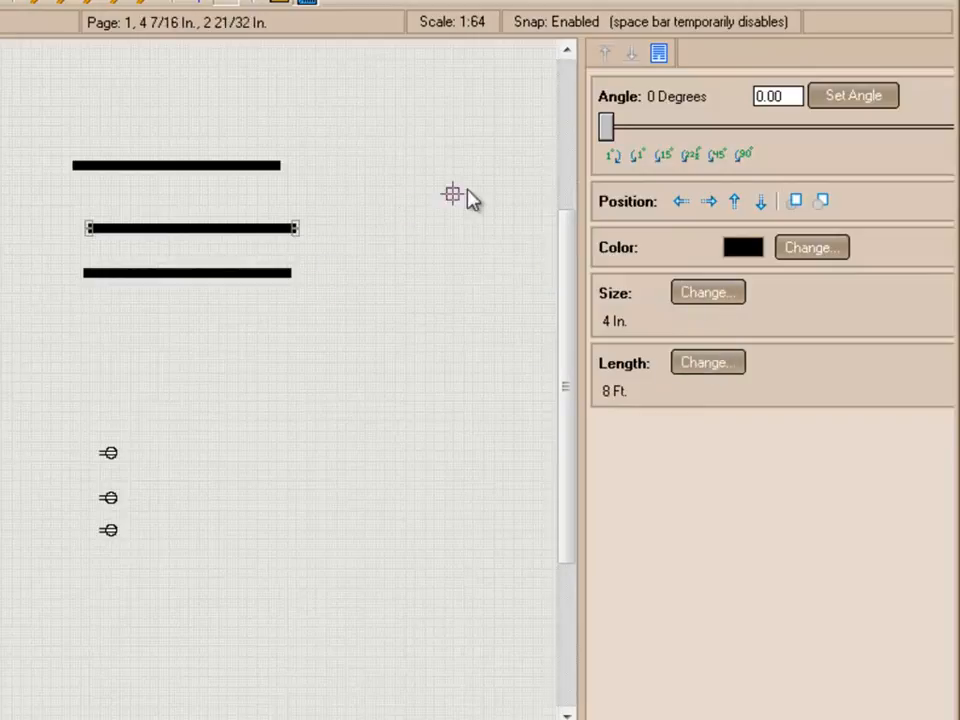
pyautogui.click(746, 155)
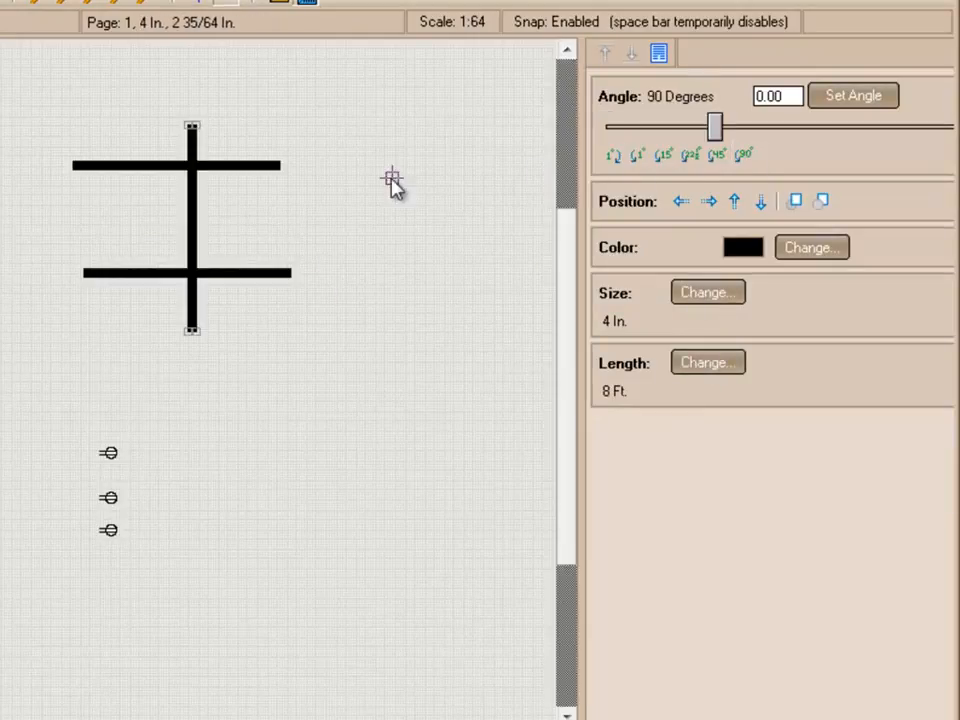
pyautogui.moveTo(197, 189); pyautogui.dragTo(82, 222)
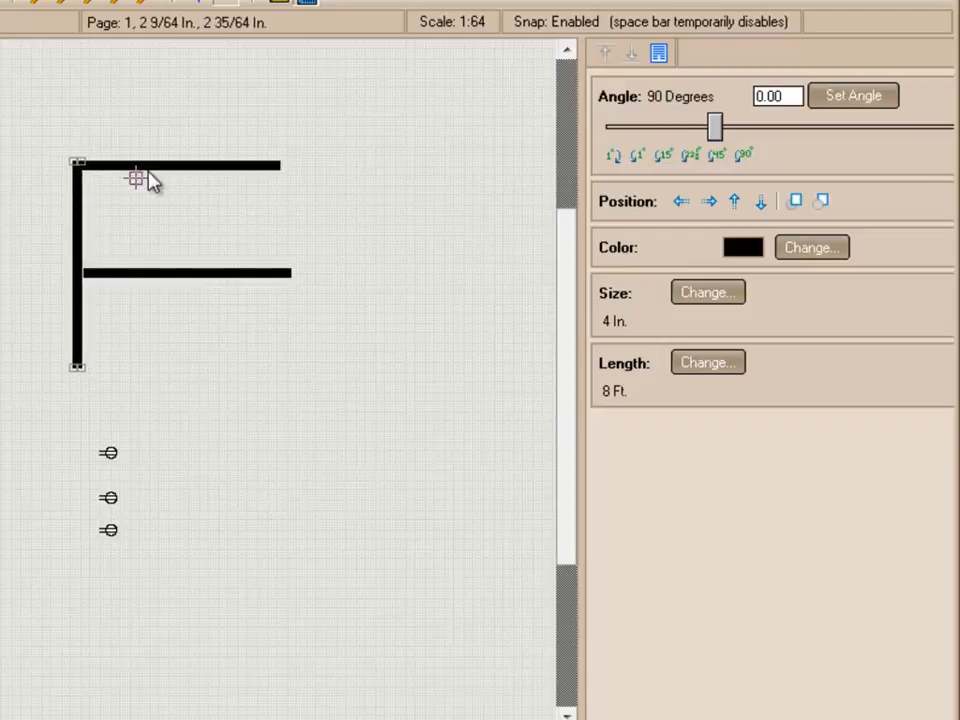
# Step: Select all three stud walls together, move them up and to the left, and deselect them
pyautogui.click(130, 190)
pyautogui.moveTo(54, 137); pyautogui.dragTo(134, 189)
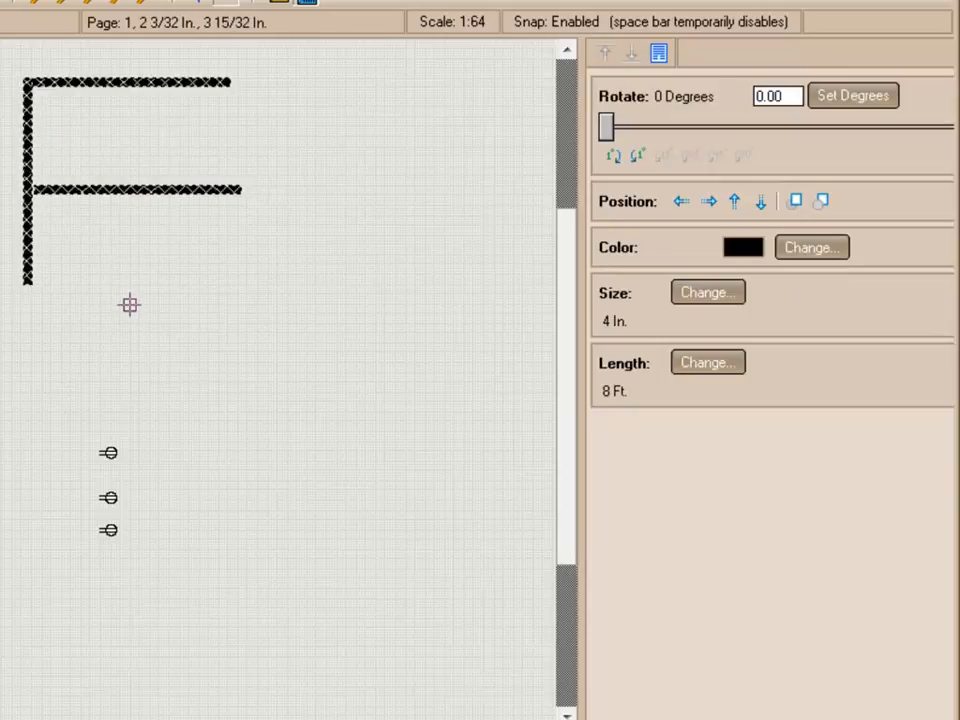
pyautogui.click(176, 328)
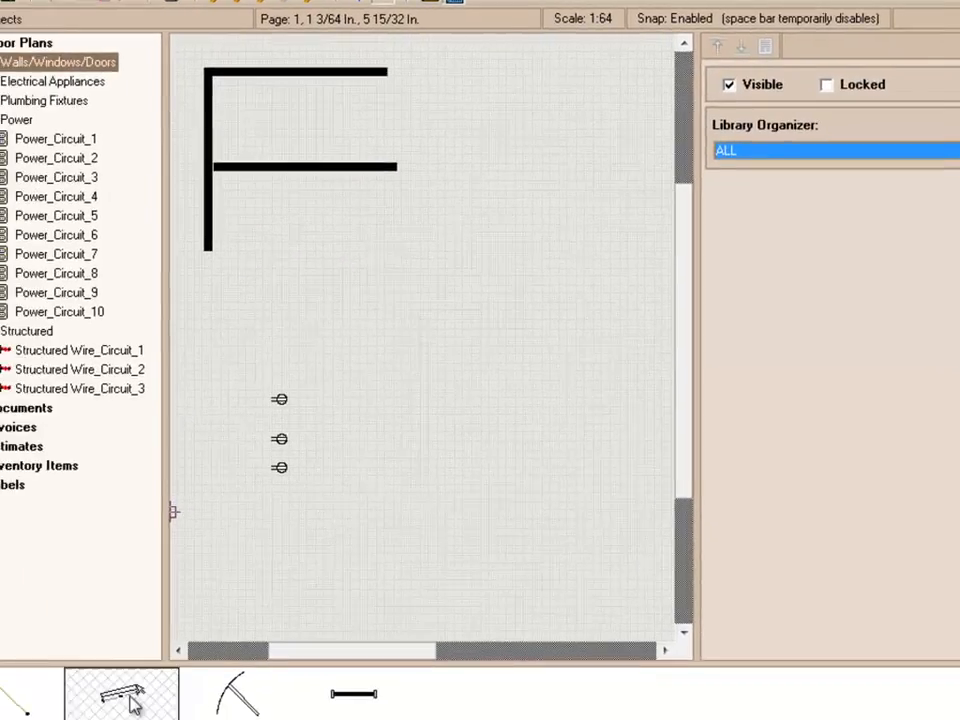
# Step: Draw a connected stud wall in 45 degree angles: about 12 ft 6 in across, 6 ft 3 in diagonal, down, back, and 4 ft up
pyautogui.click(178, 618)
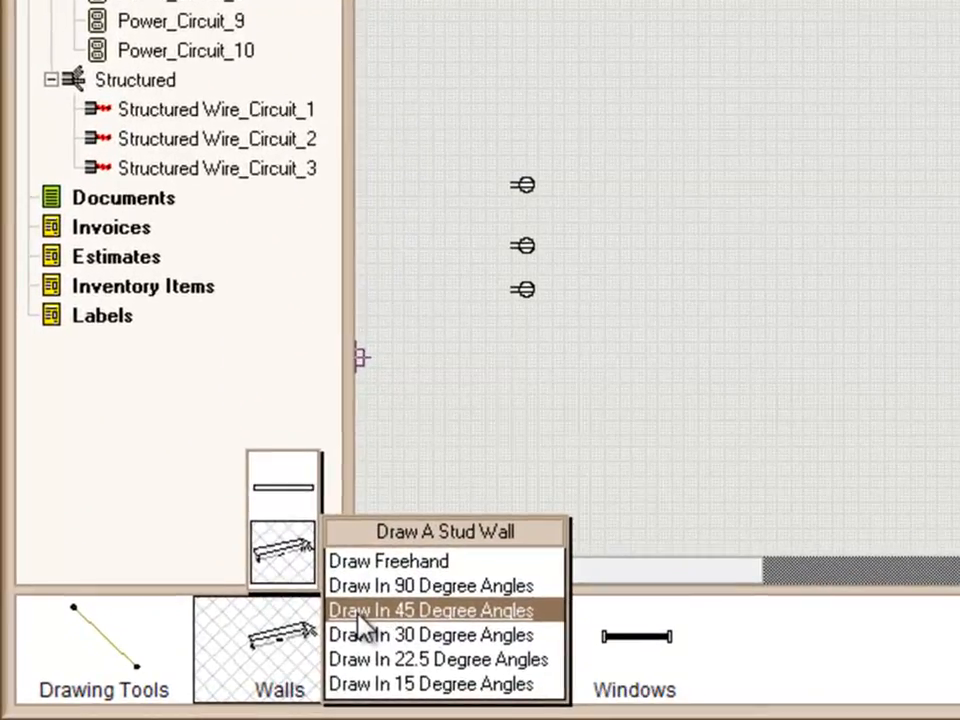
pyautogui.click(483, 622)
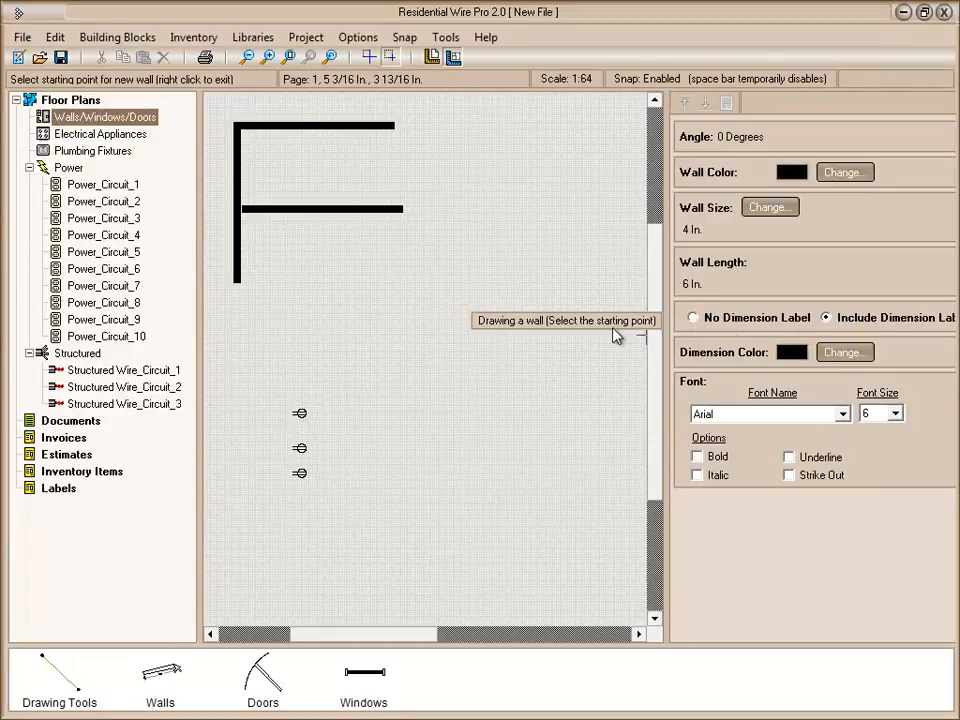
pyautogui.click(269, 329)
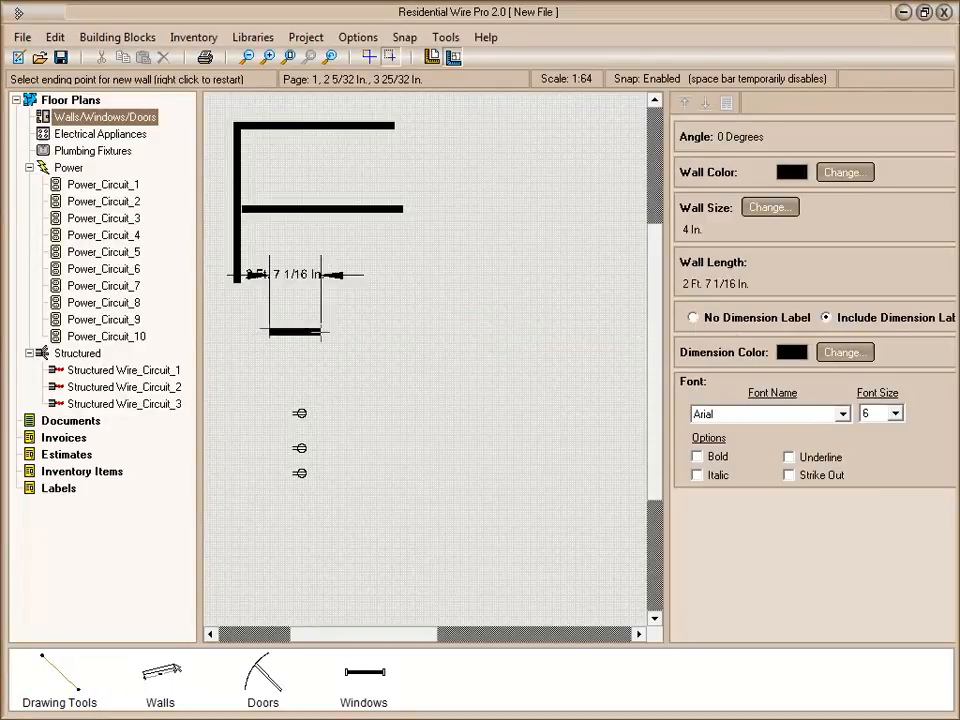
pyautogui.click(518, 330)
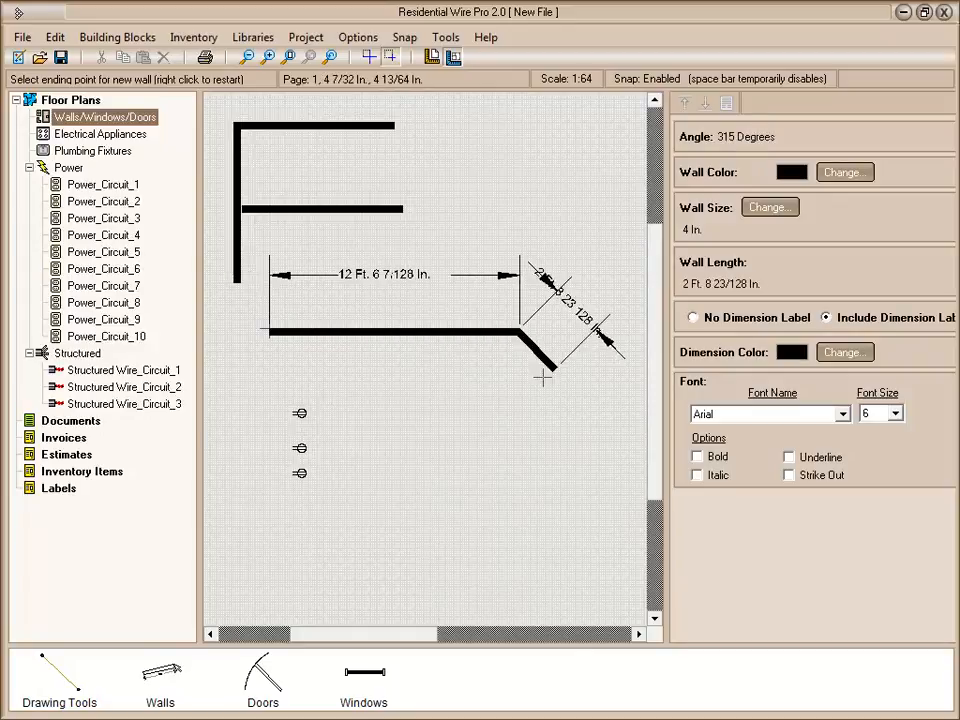
pyautogui.click(605, 417)
pyautogui.click(605, 580)
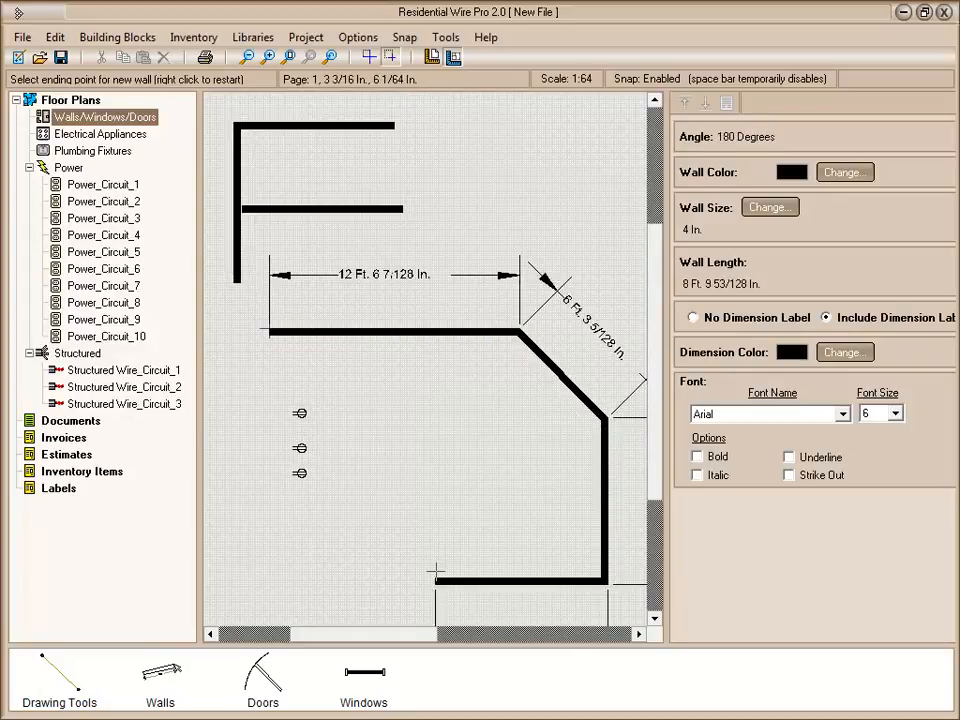
pyautogui.click(295, 580)
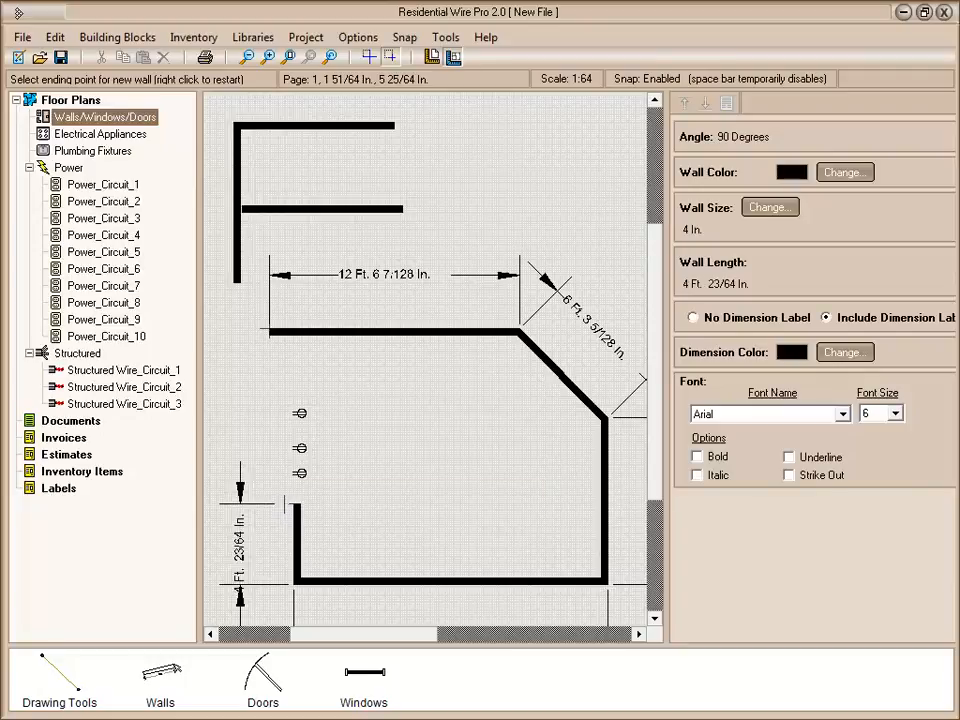
pyautogui.click(296, 507)
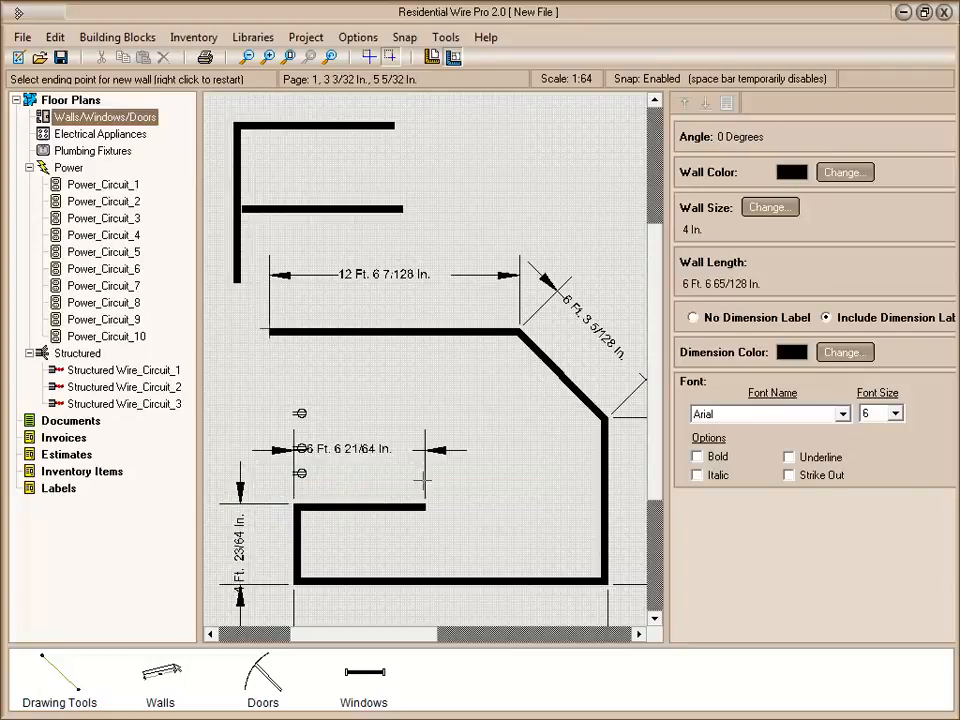
pyautogui.rightClick(436, 432)
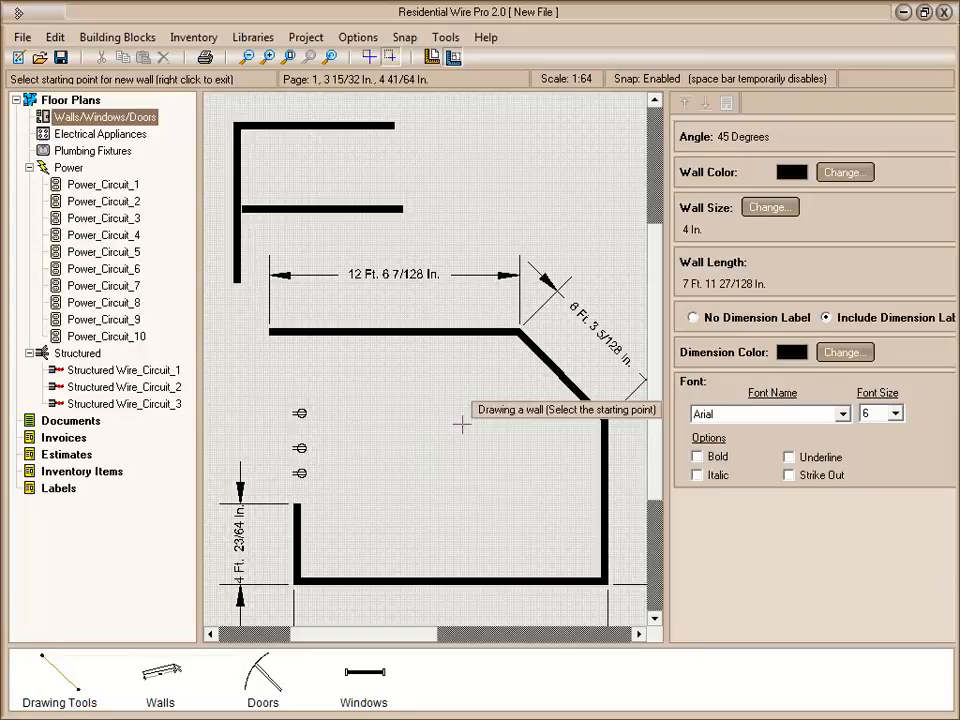
# Step: Place a dryer symbol from the Electrical Appliances layer against the inside of the room's right vertical wall
pyautogui.click(98, 134)
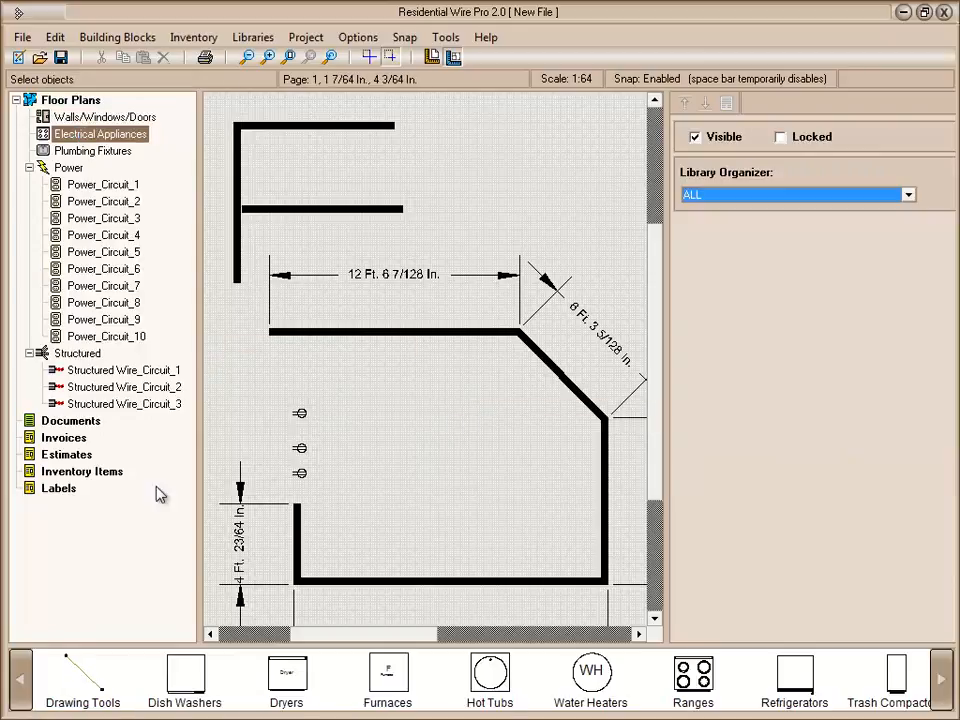
pyautogui.click(298, 672)
pyautogui.click(293, 637)
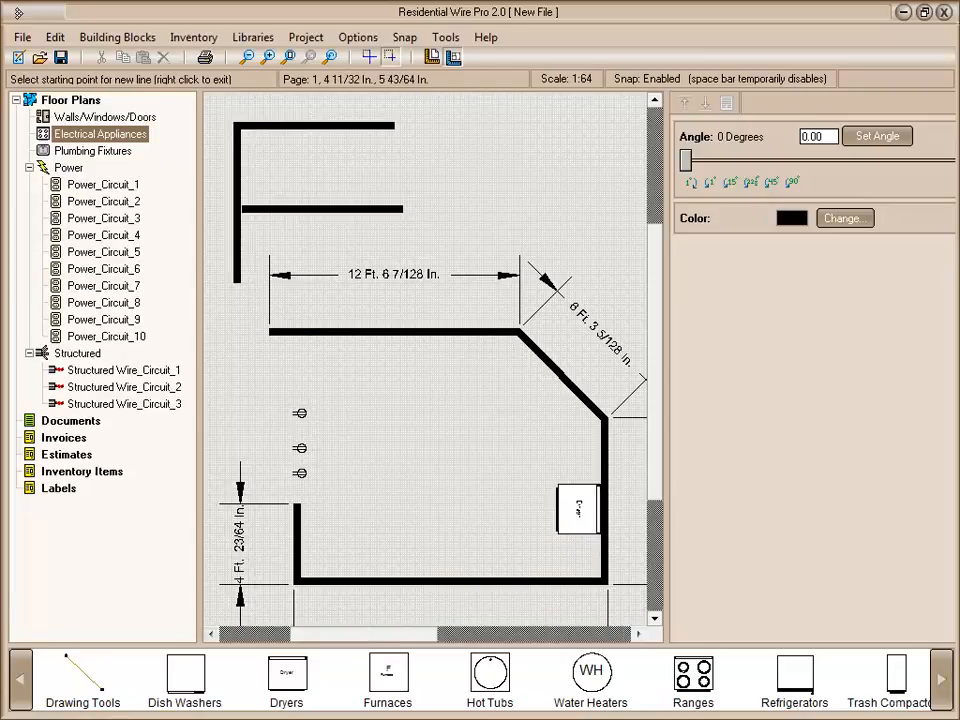
pyautogui.click(578, 508)
# Step: Select the middle receptacle to activate its circuit layer and switch the active layer to Power_Circuit_3
pyautogui.click(301, 448)
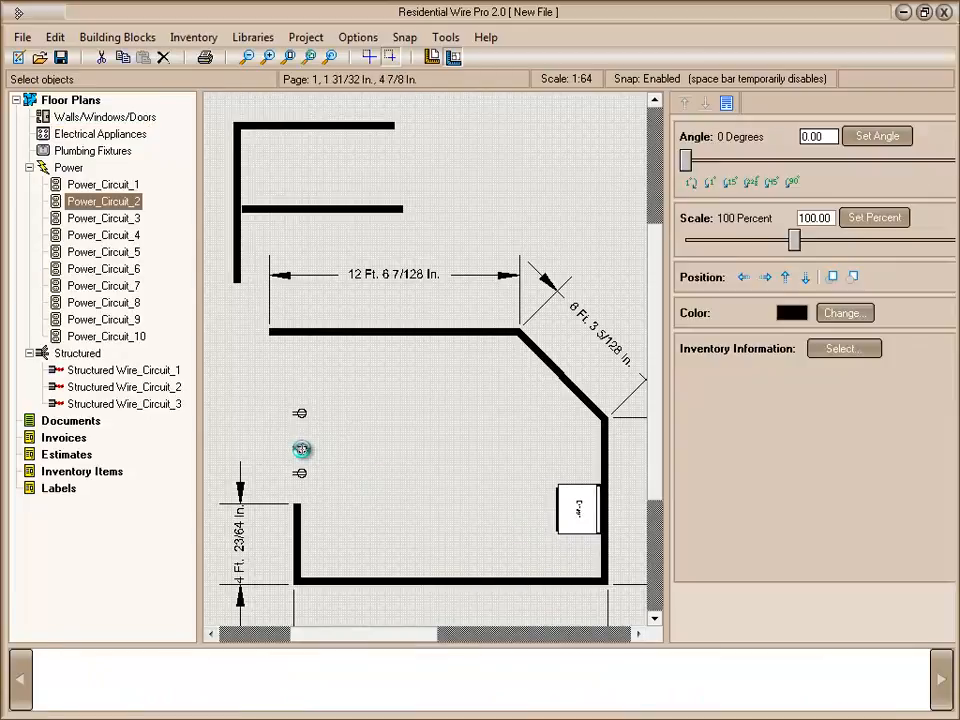
pyautogui.click(79, 221)
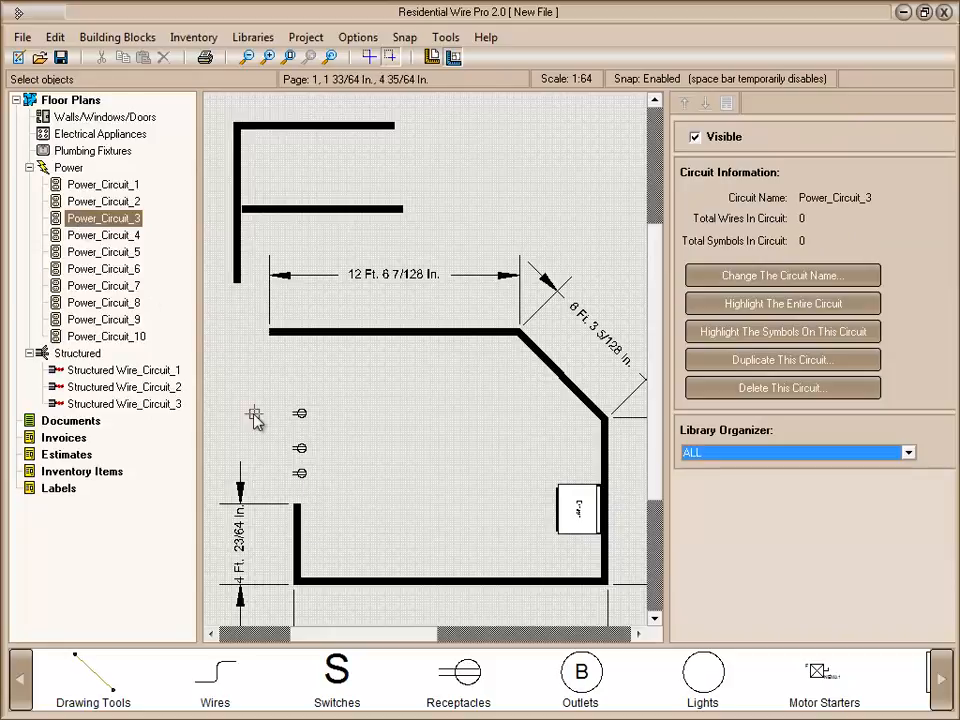
# Step: Place a switch symbol inside the diagonal wall and a light symbol marked L in the middle of the room
pyautogui.click(361, 687)
pyautogui.click(341, 606)
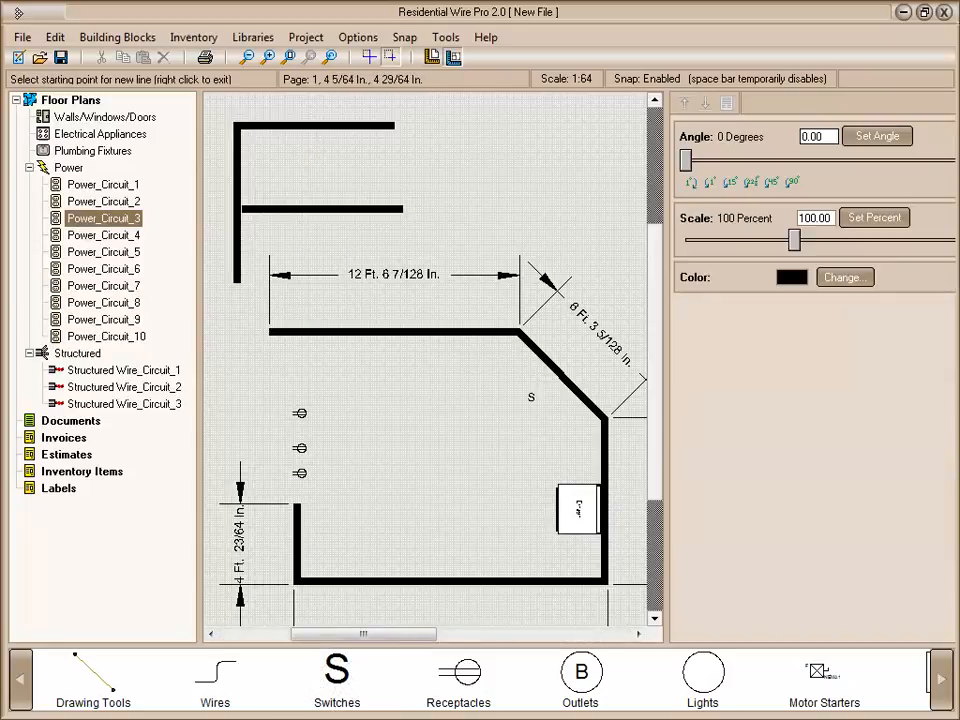
pyautogui.click(559, 619)
pyautogui.click(459, 688)
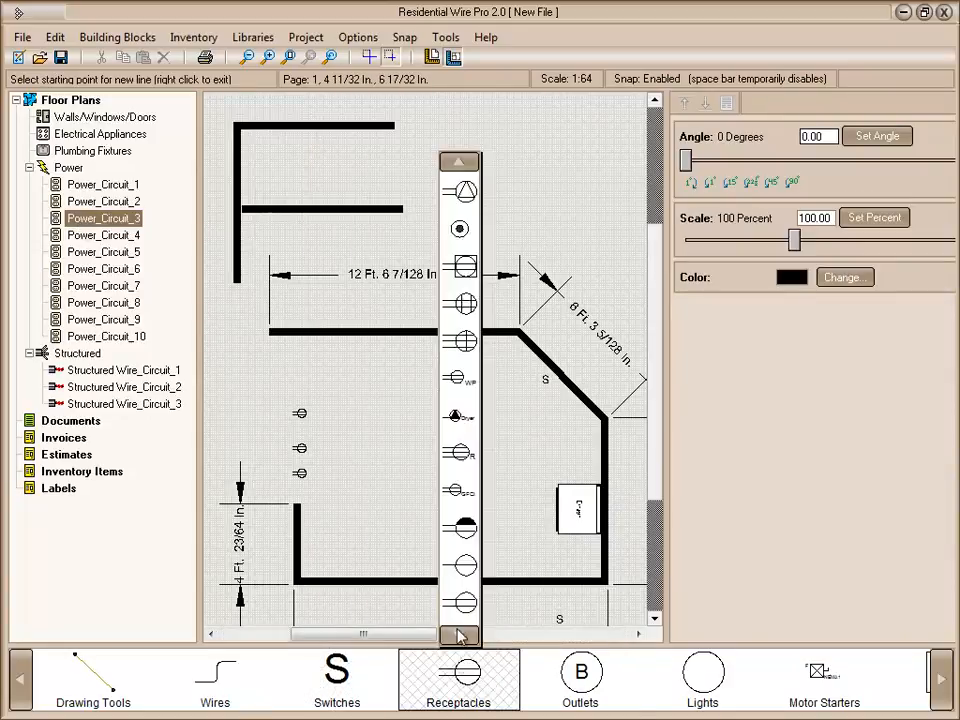
pyautogui.click(667, 674)
pyautogui.click(690, 572)
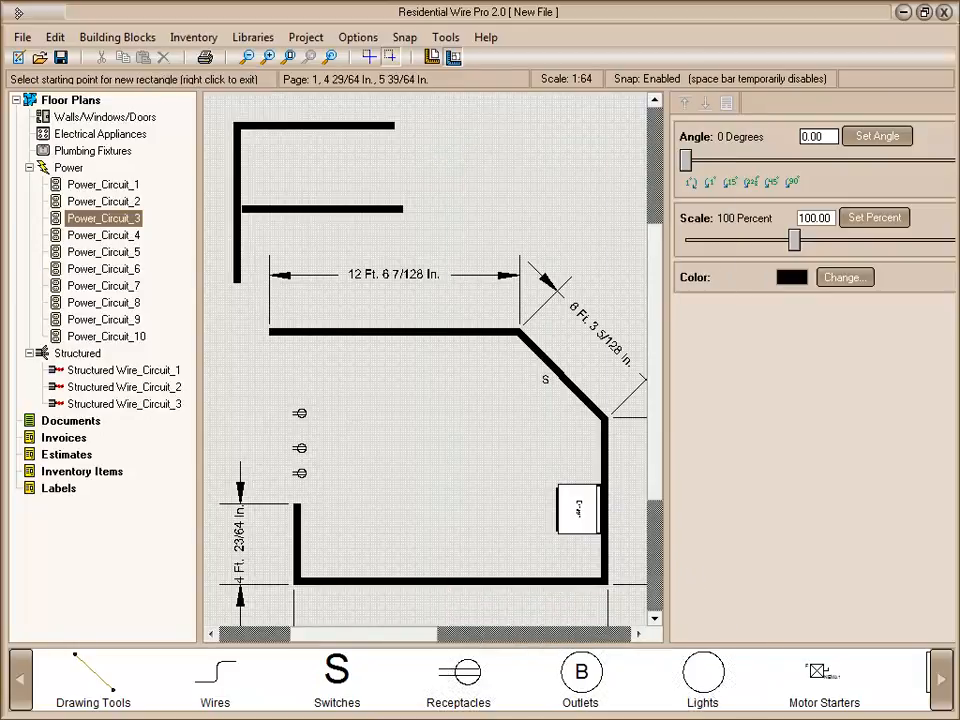
pyautogui.rightClick(437, 429)
# Step: Draw a freehand sweeping wire from the switch to the light
pyautogui.scroll(2, 514, 429)
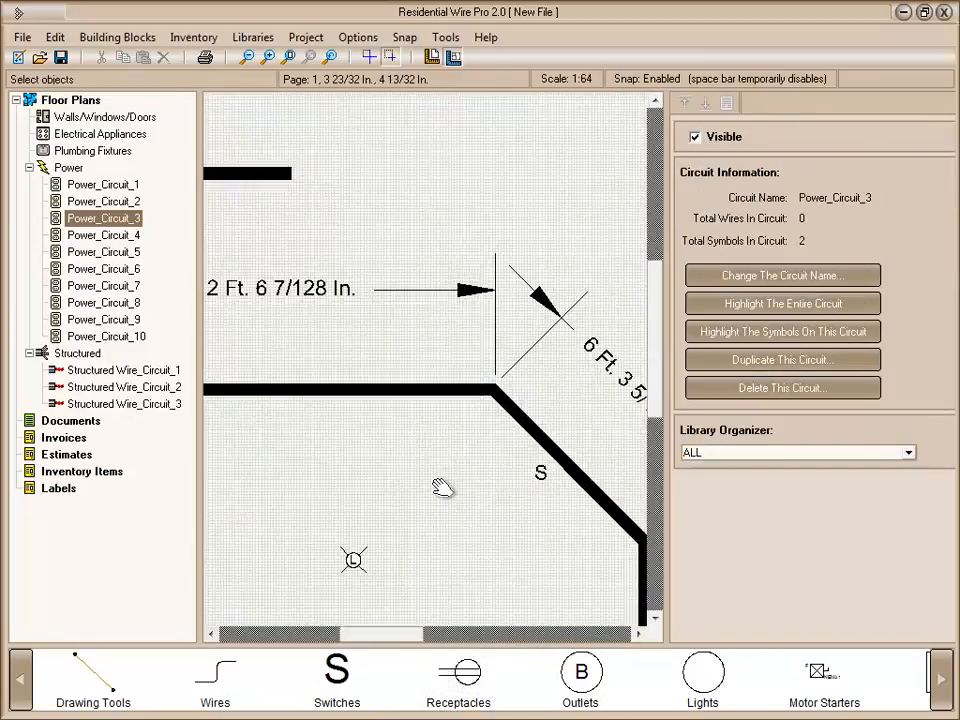
pyautogui.click(238, 690)
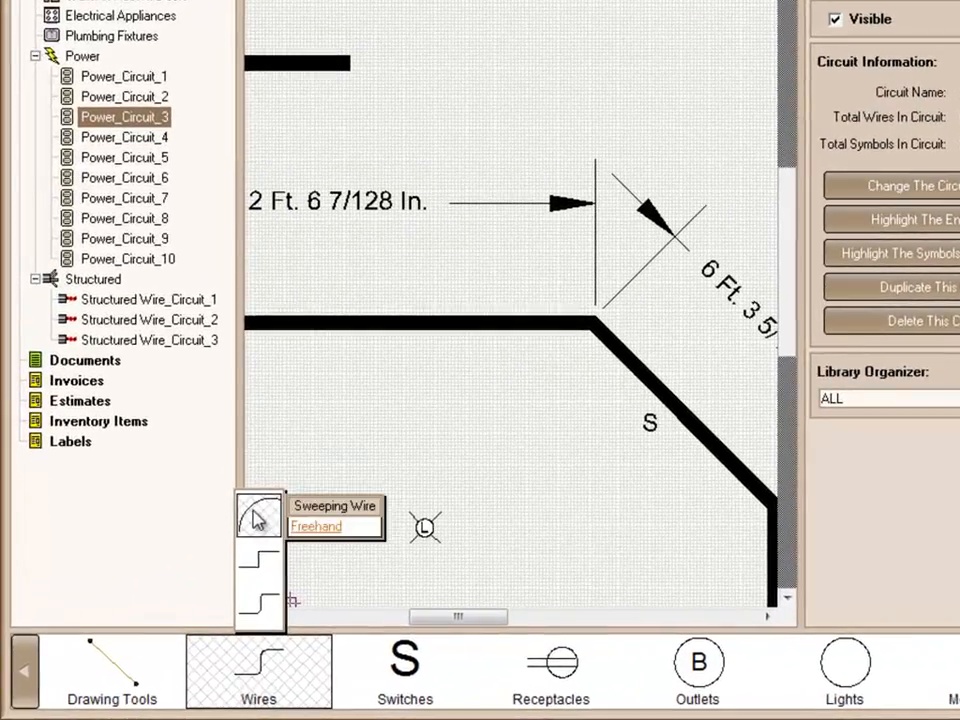
pyautogui.click(257, 519)
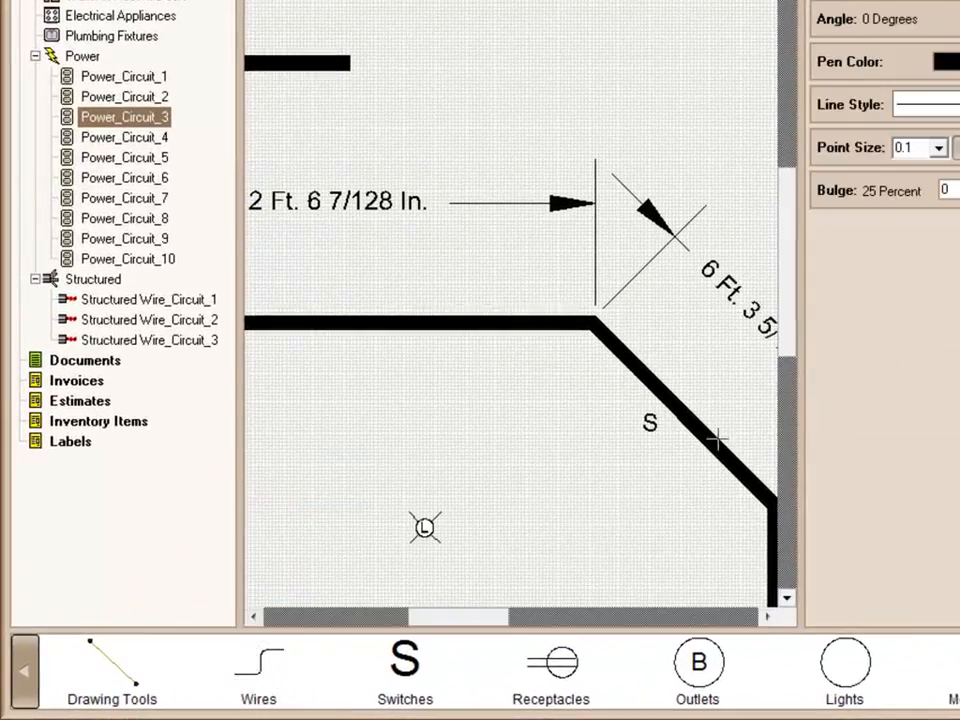
pyautogui.click(650, 425)
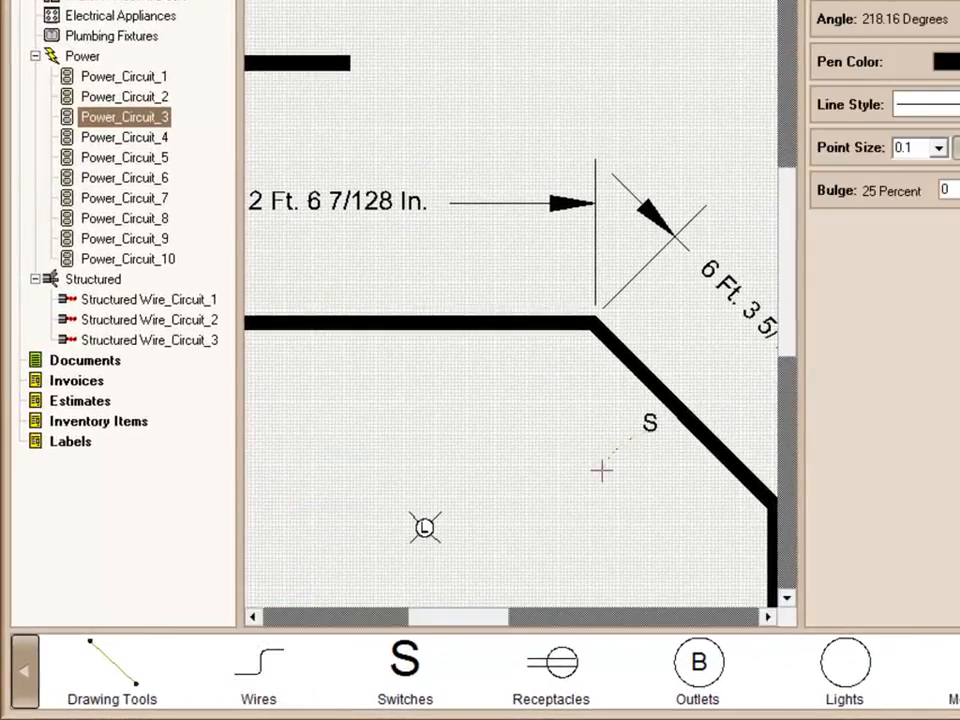
pyautogui.click(424, 527)
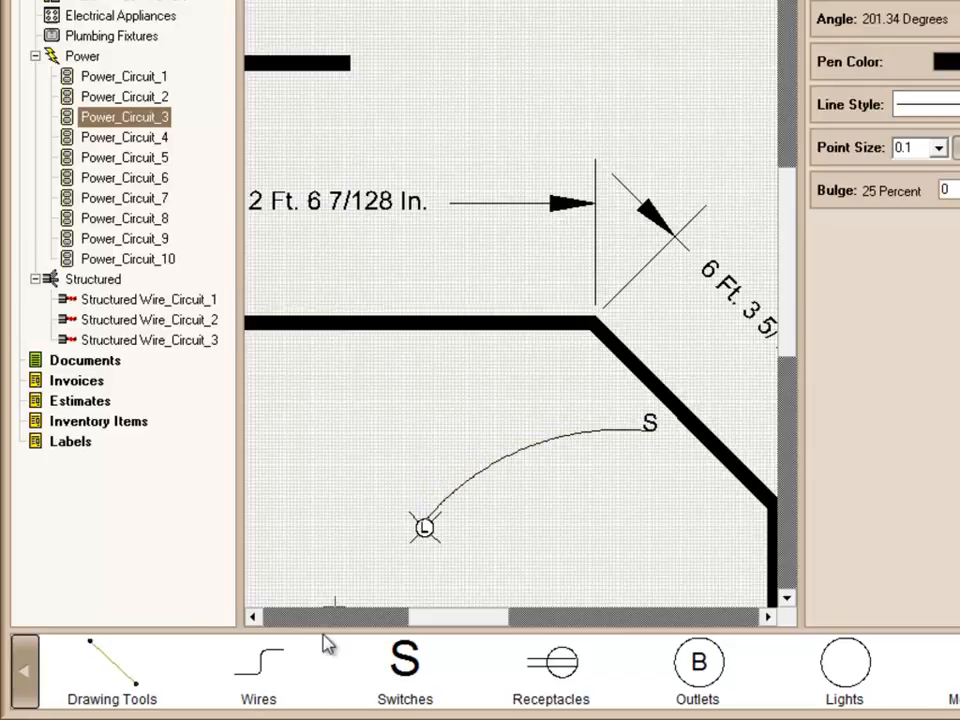
# Step: Draw a curved wire with 45-degree straight lines from the switch down and across to the light
pyautogui.moveTo(272, 682)
pyautogui.moveTo(256, 620)
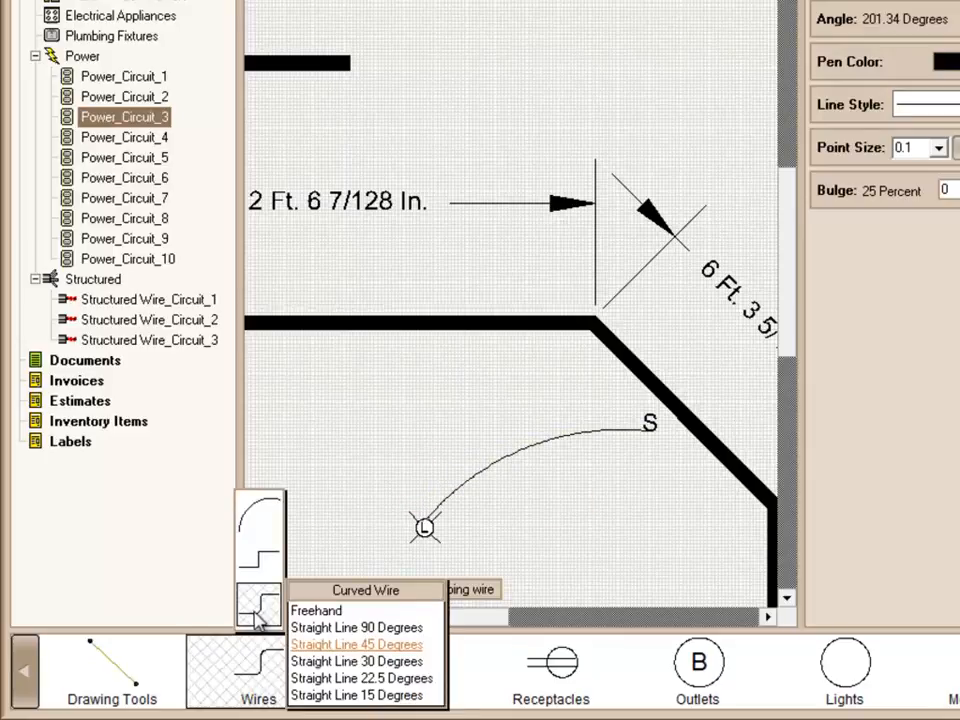
pyautogui.click(325, 646)
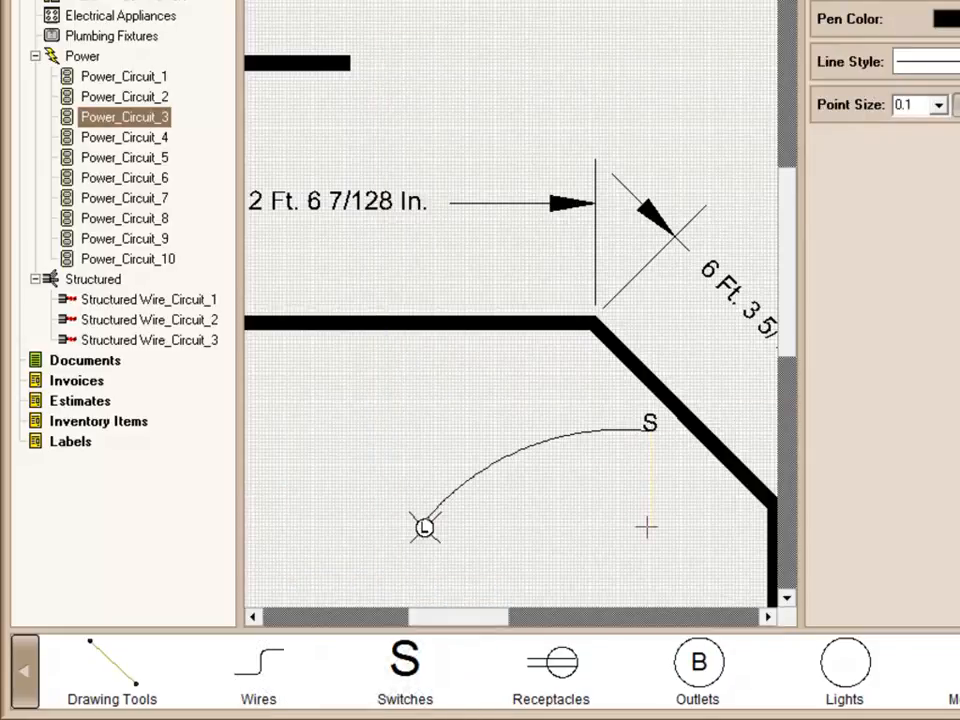
pyautogui.click(425, 527)
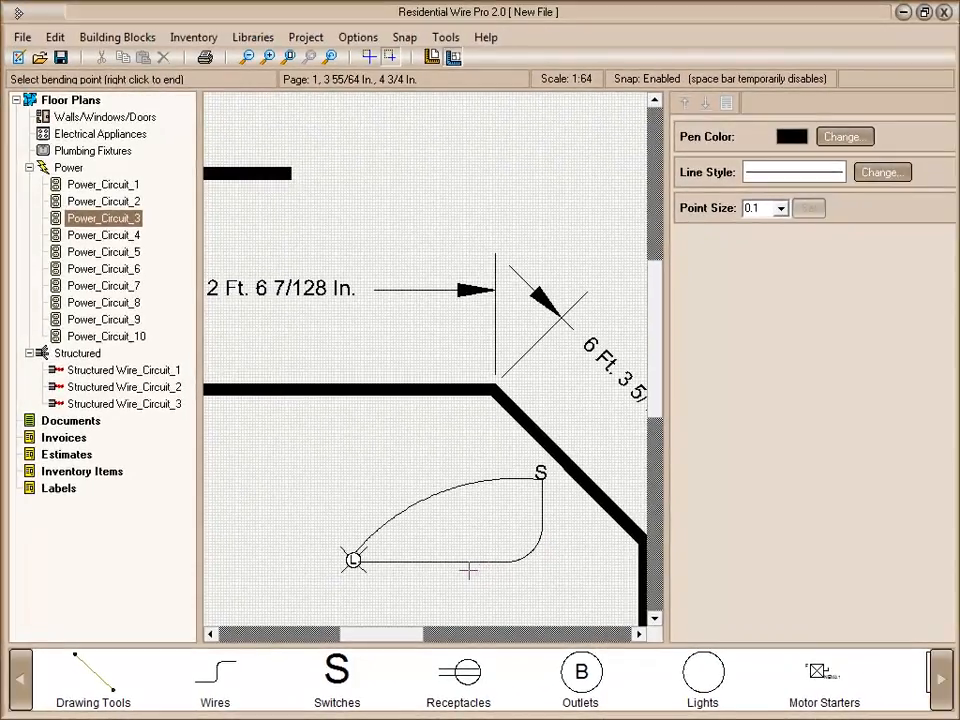
pyautogui.rightClick(468, 571)
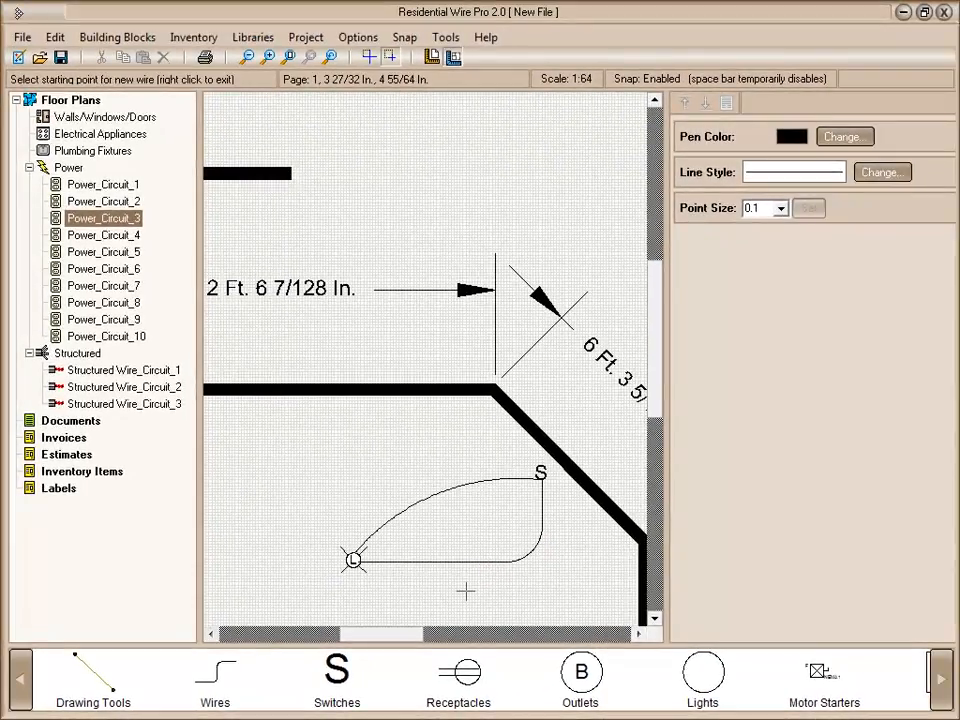
pyautogui.rightClick(468, 568)
# Step: Change the color of the curved wire between the switch and the light to red and deselect it
pyautogui.click(471, 562)
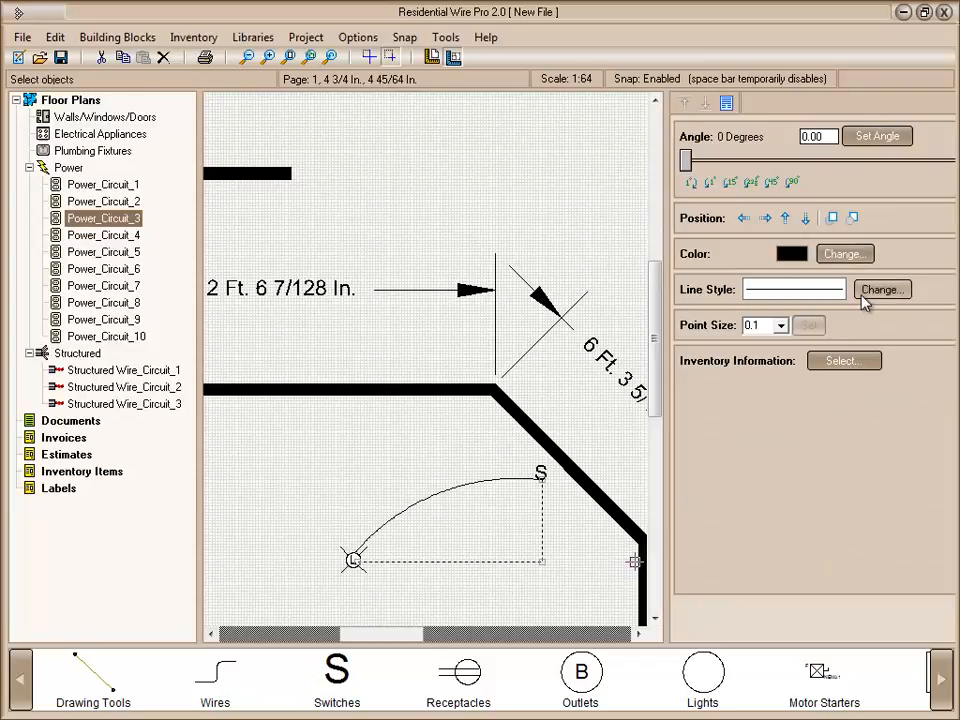
pyautogui.click(840, 254)
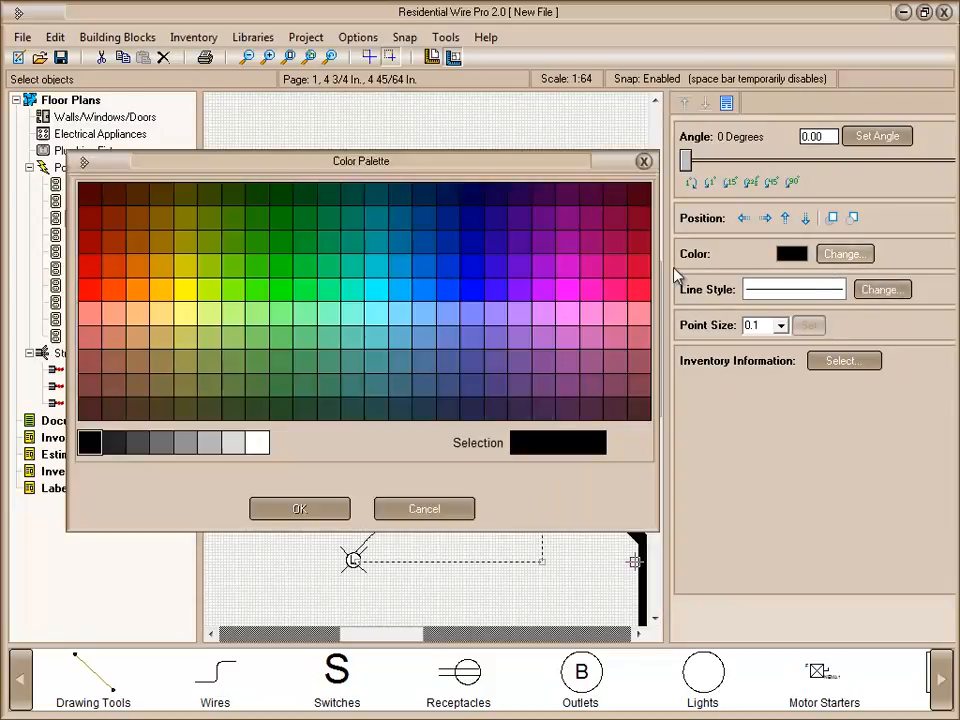
pyautogui.click(90, 265)
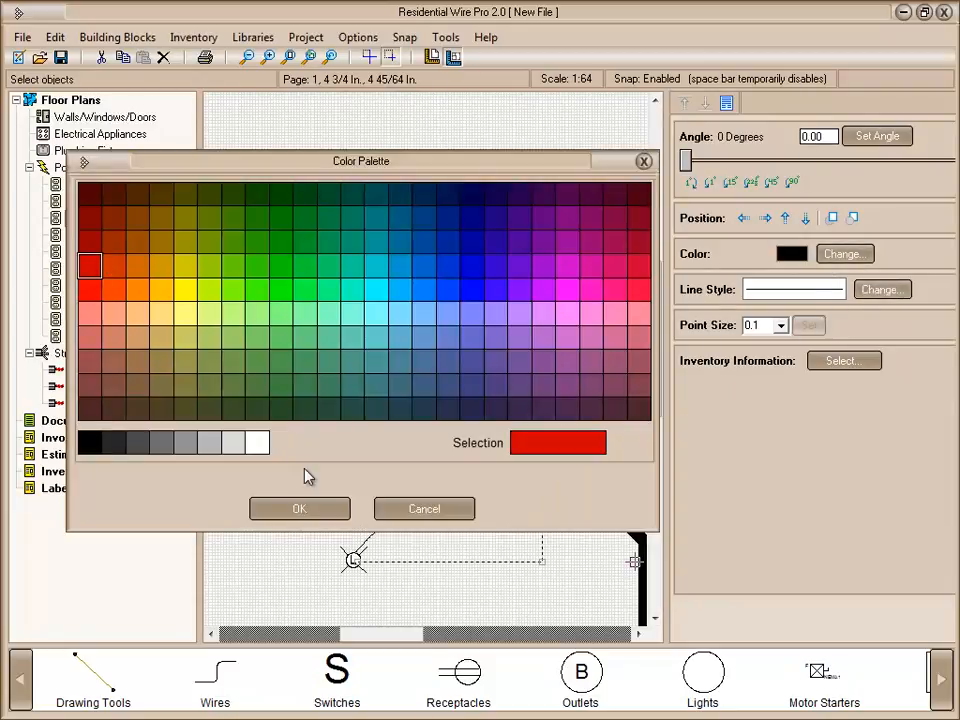
pyautogui.click(299, 508)
pyautogui.click(378, 465)
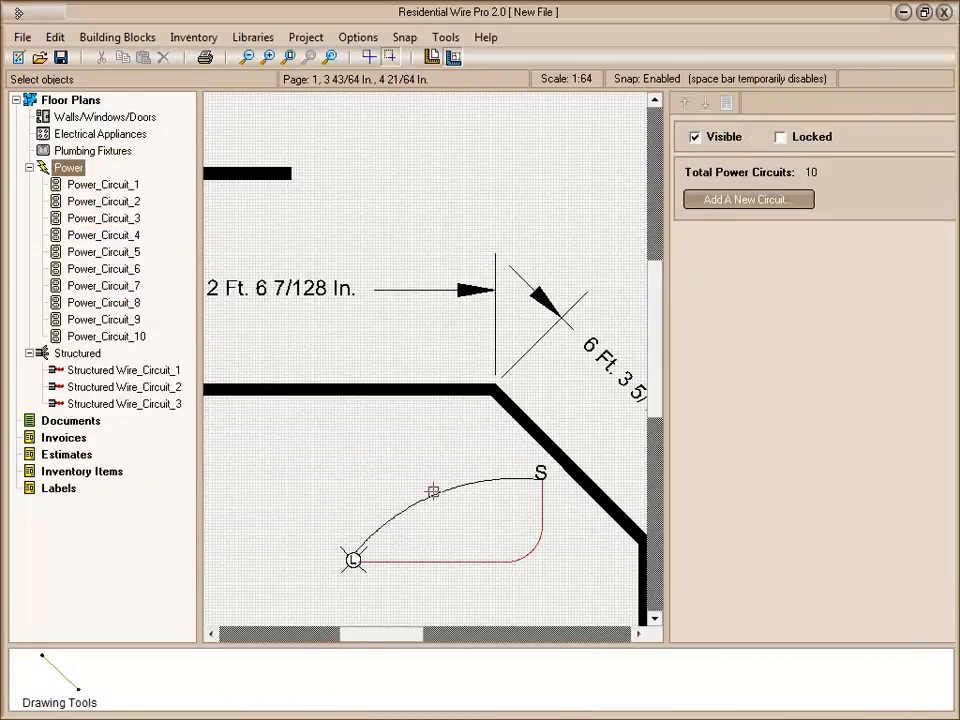
# Step: Delete the sweeping wire between the switch and the light
pyautogui.click(431, 492)
pyautogui.press('Delete')
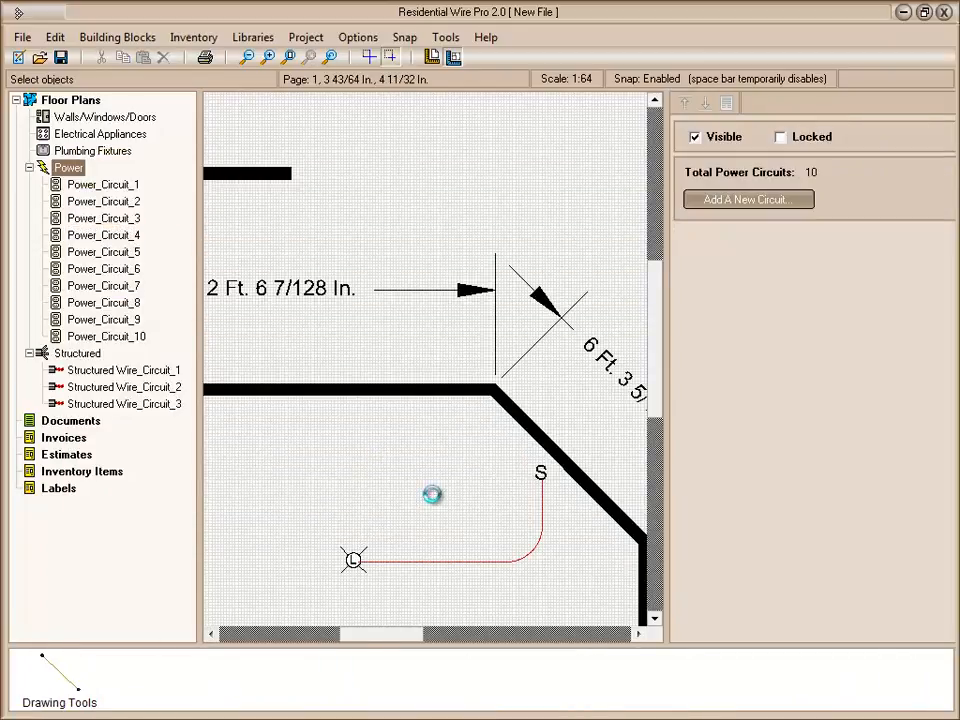
# Step: View the whole page, zoom to a window selection of the room's objects, deselect them, and examine the red wire up close
pyautogui.scroll(-3, 369, 427)
pyautogui.scroll(1, 313, 427)
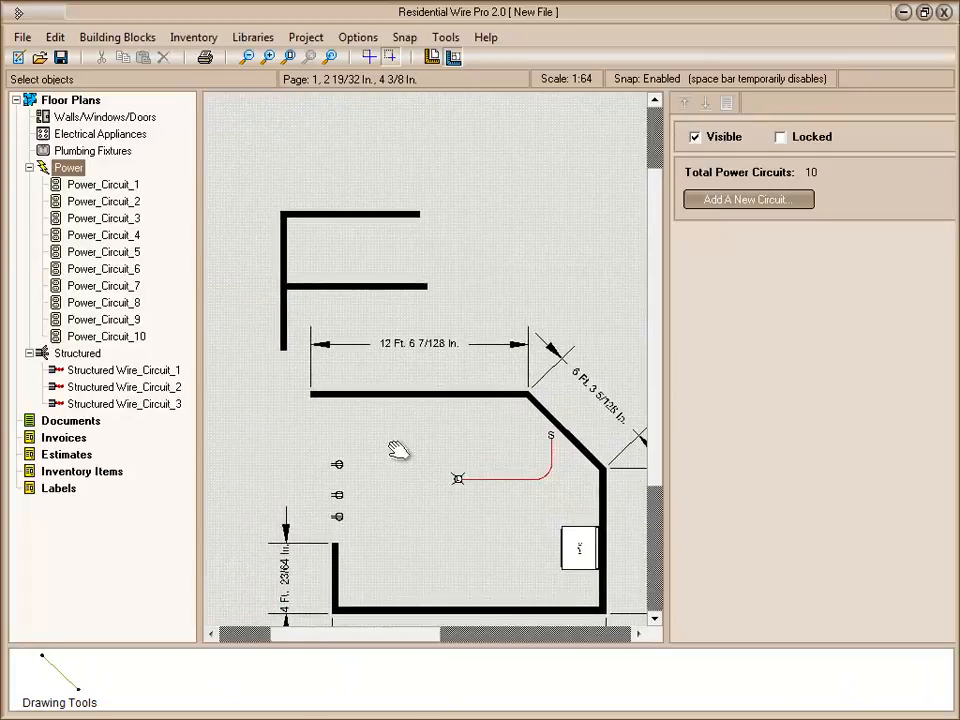
pyautogui.click(289, 57)
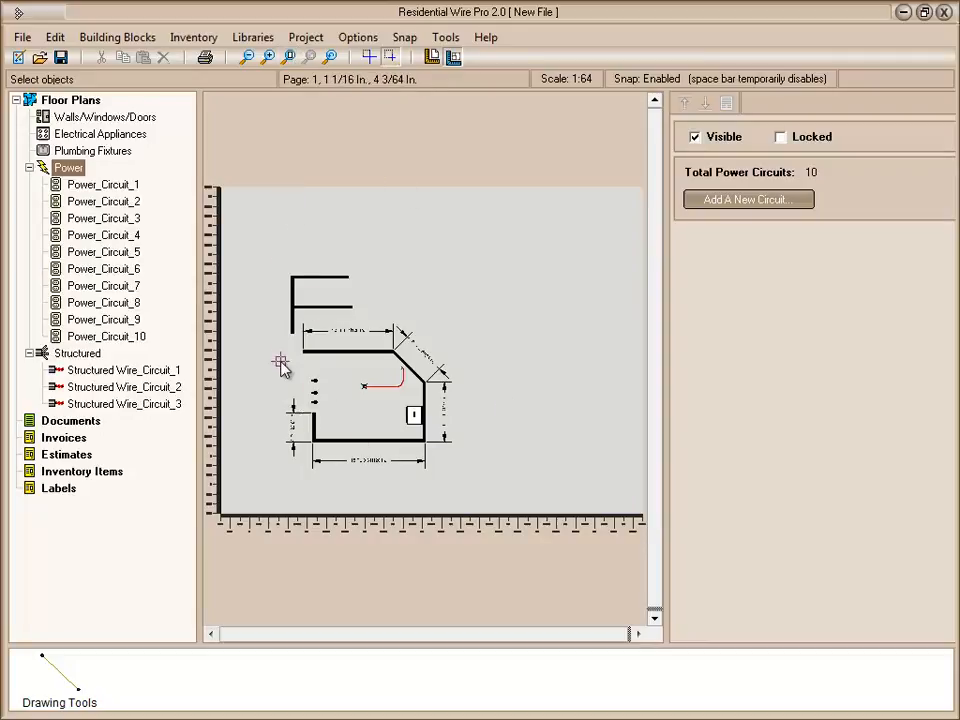
pyautogui.moveTo(268, 355); pyautogui.dragTo(398, 474)
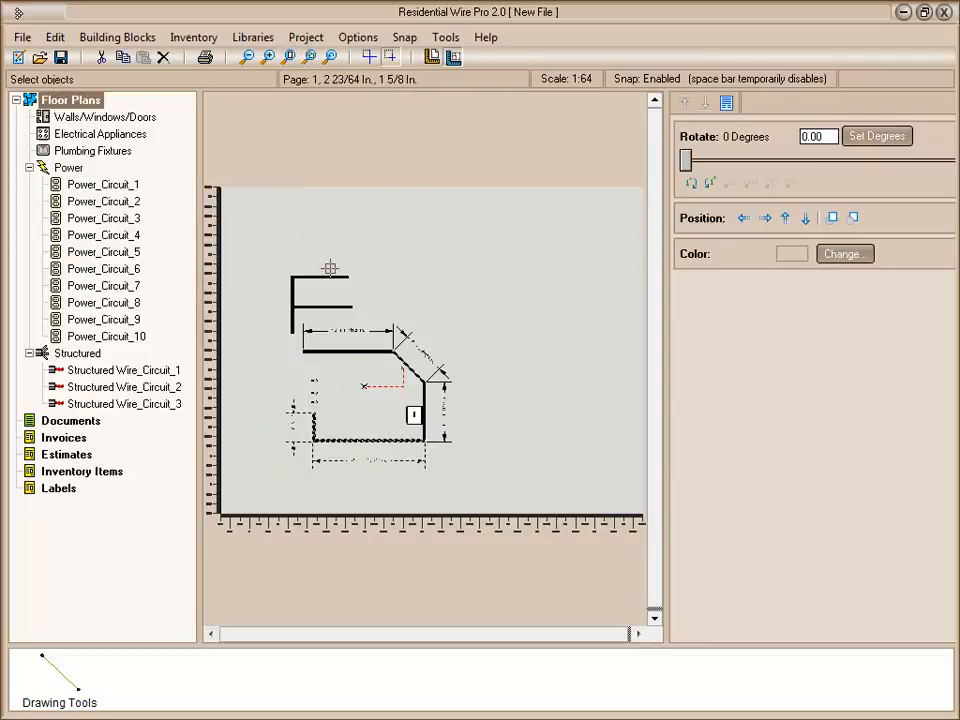
pyautogui.click(312, 60)
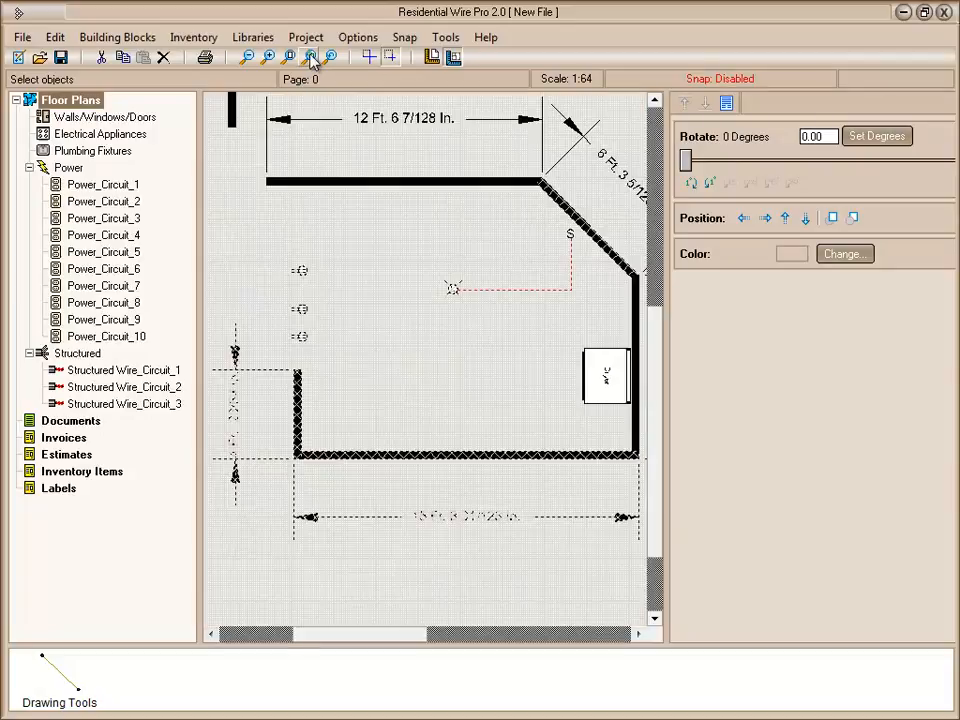
pyautogui.click(467, 314)
pyautogui.scroll(4, 475, 324)
pyautogui.moveTo(490, 324); pyautogui.dragTo(428, 394, button='middle')
pyautogui.scroll(1, 428, 394)
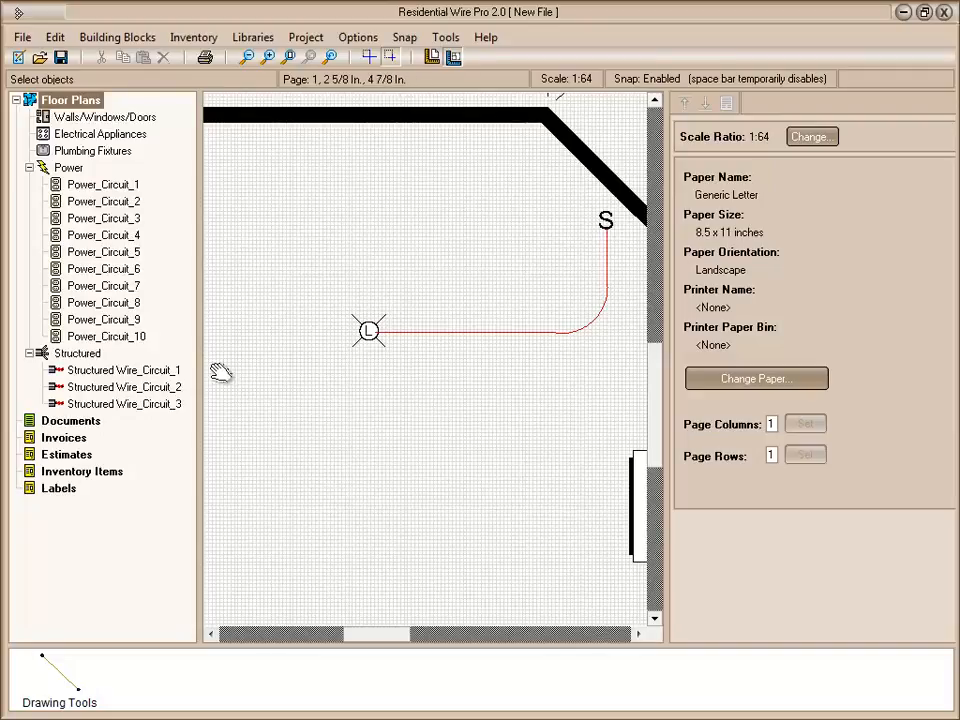
# Step: Show the symbol libraries of the Structured Wire_Circuit_1 layer and make Power_Circuit_5 the active layer
pyautogui.click(103, 269)
pyautogui.click(97, 371)
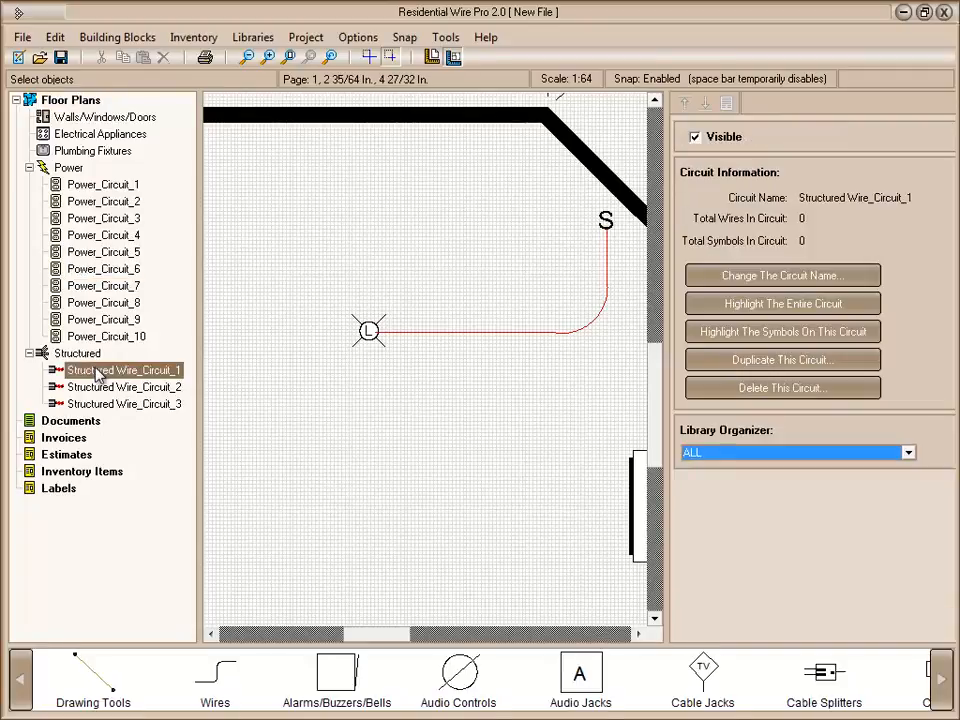
pyautogui.click(103, 252)
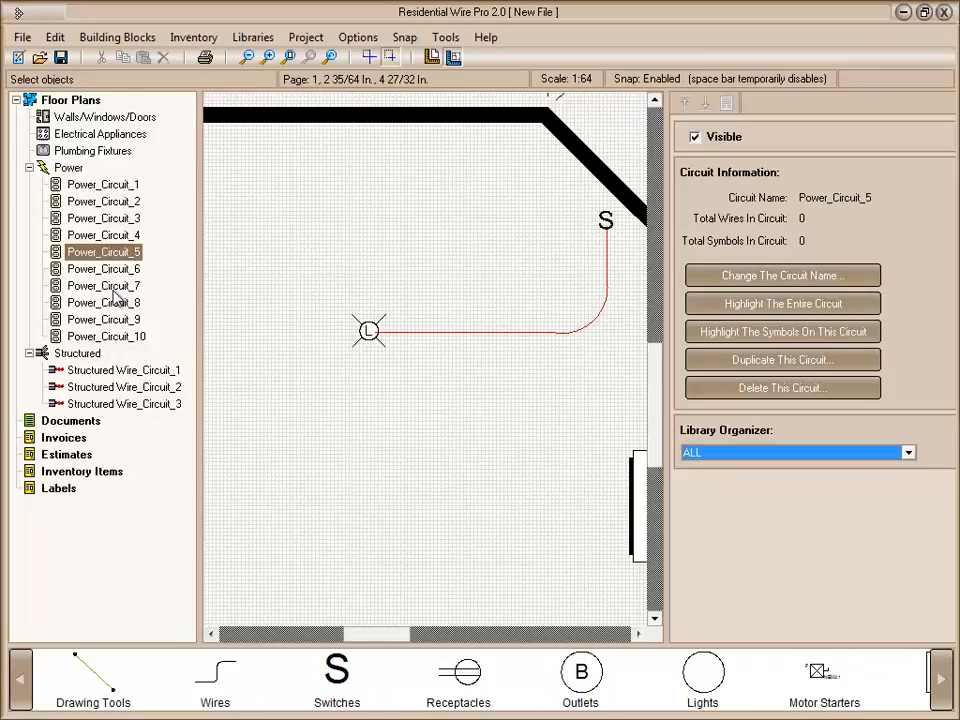
# Step: Draw a text box about 5 ft 10 in wide and 2 ft 8 in high below the light
pyautogui.click(91, 690)
pyautogui.click(94, 622)
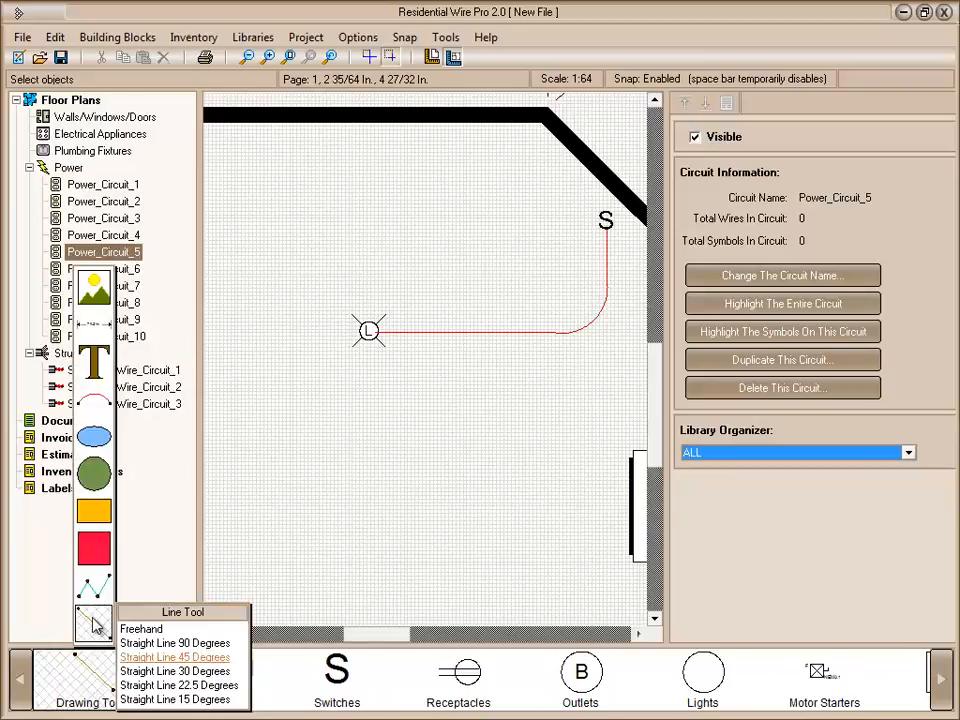
pyautogui.click(97, 364)
pyautogui.click(96, 368)
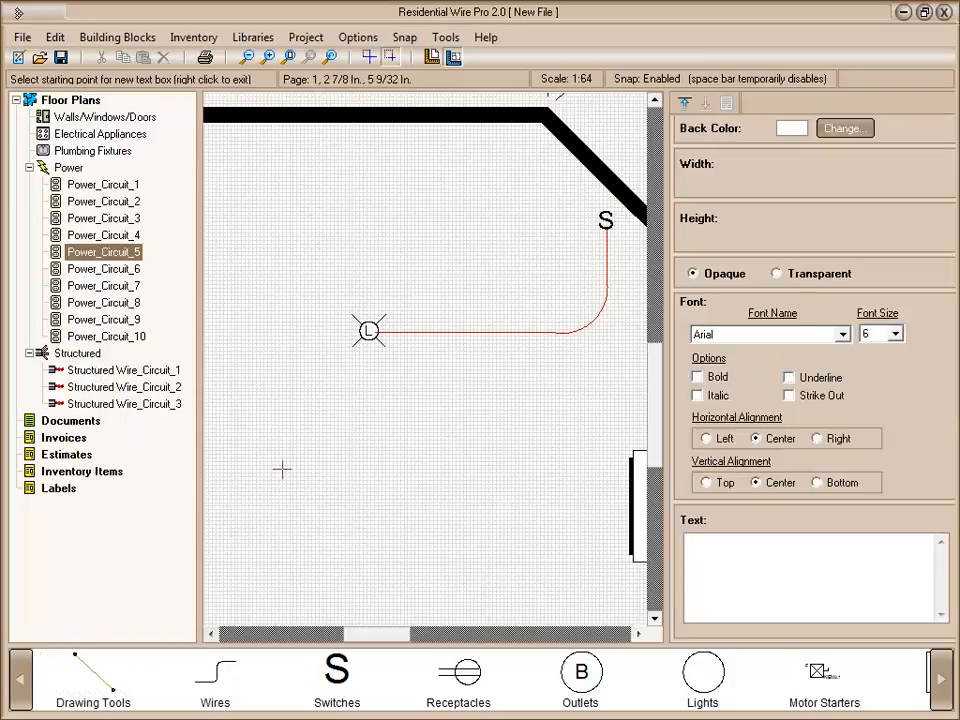
pyautogui.click(259, 399)
pyautogui.click(519, 517)
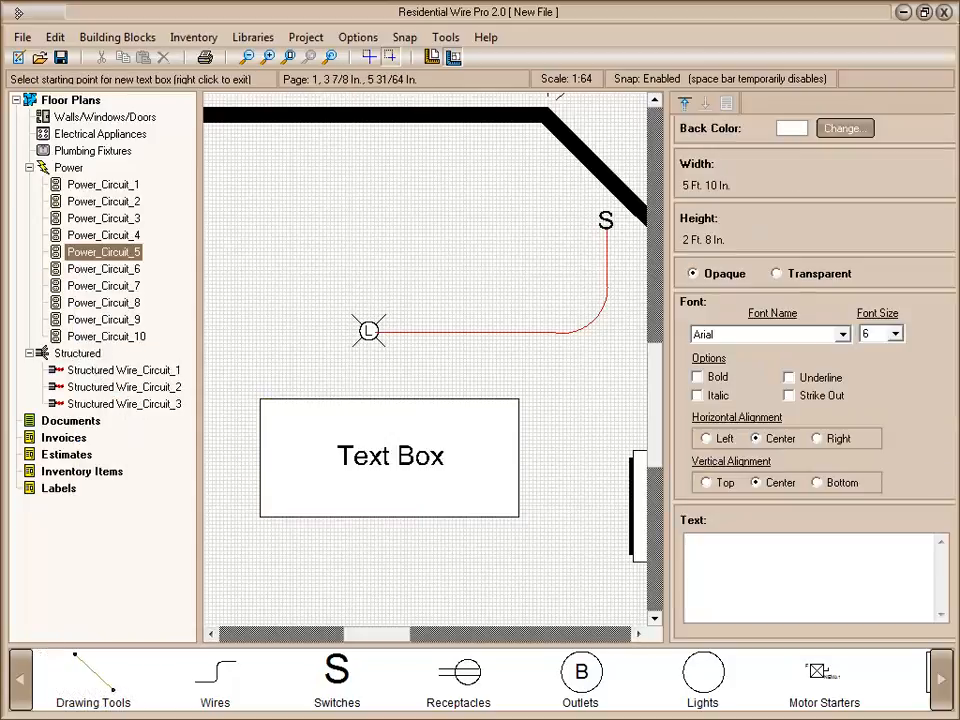
pyautogui.rightClick(539, 485)
# Step: Replace the text box's wording with "Bedroom" and apply the text change
pyautogui.click(463, 413)
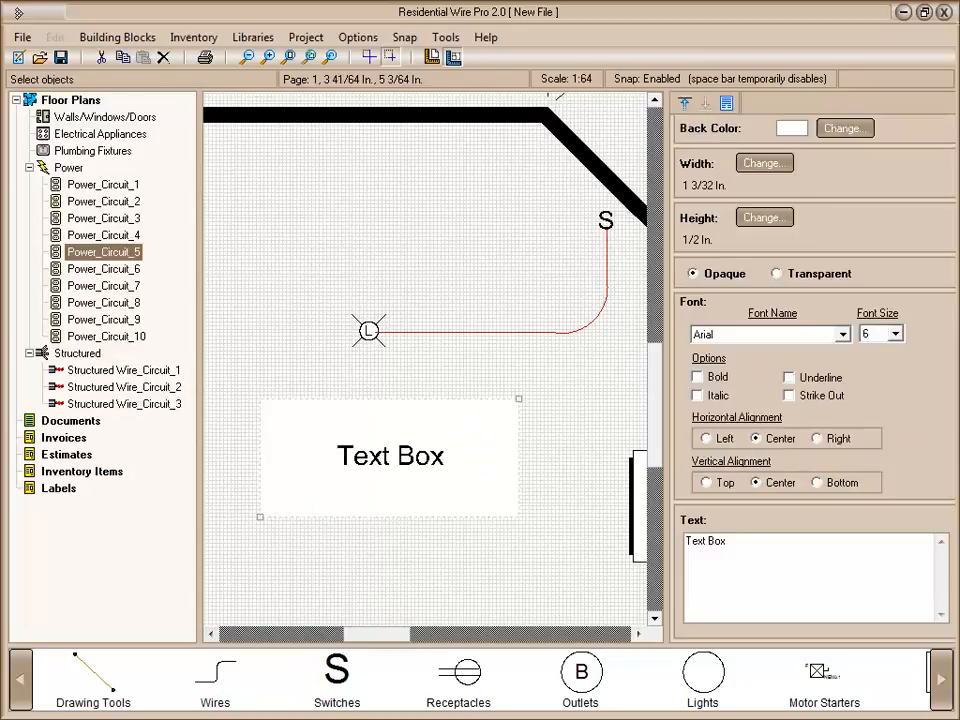
pyautogui.moveTo(728, 542); pyautogui.dragTo(666, 548)
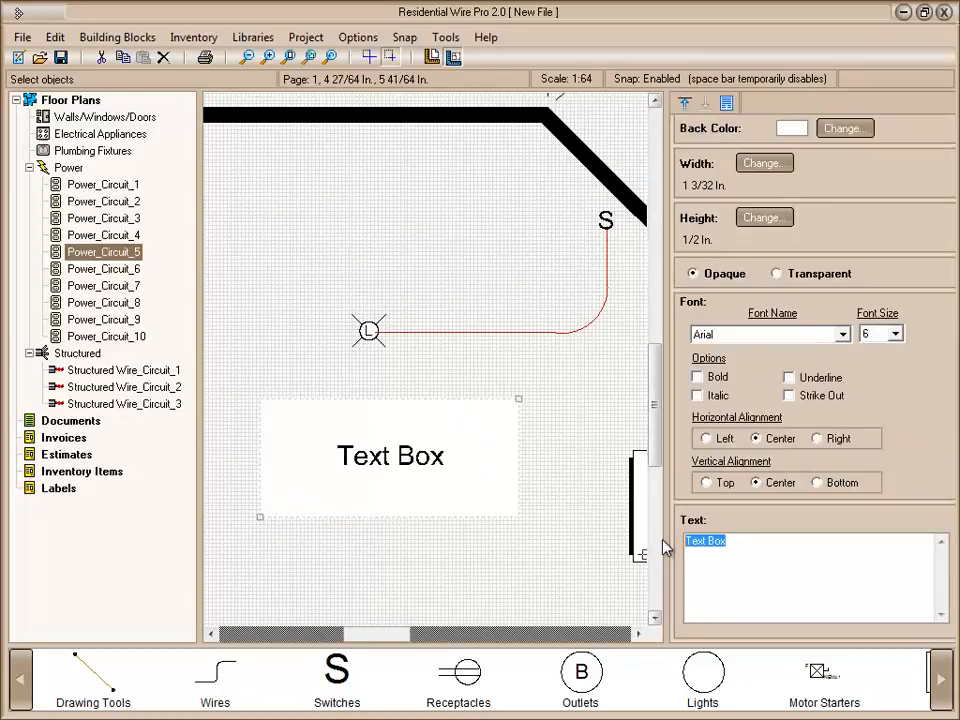
pyautogui.write('Bedroom')
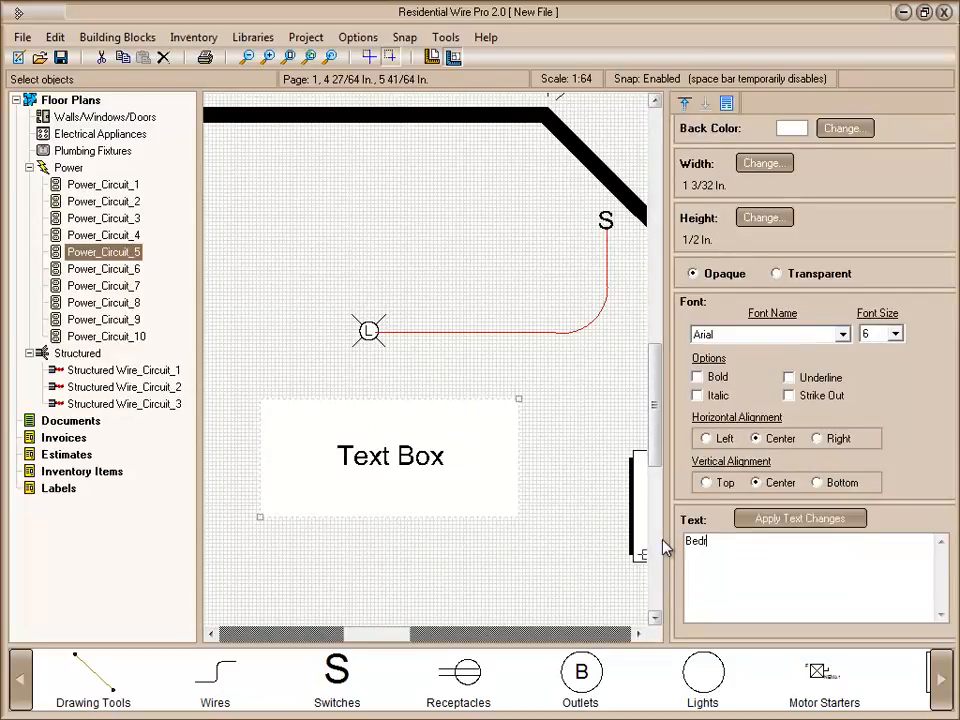
pyautogui.click(780, 520)
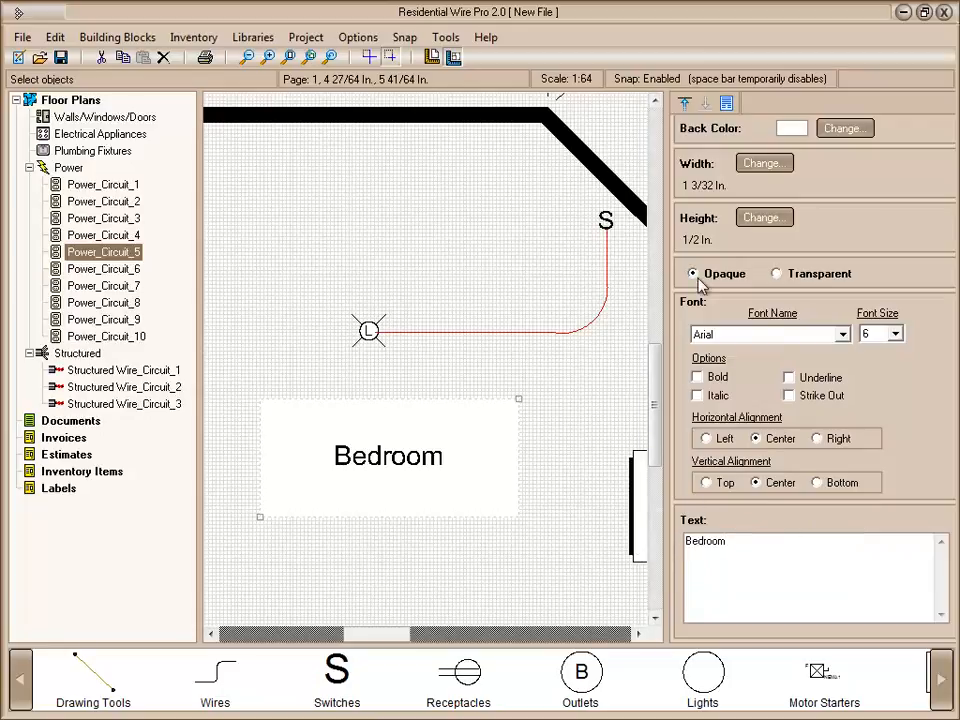
# Step: Make the Bedroom text box transparent and deselect it
pyautogui.click(777, 274)
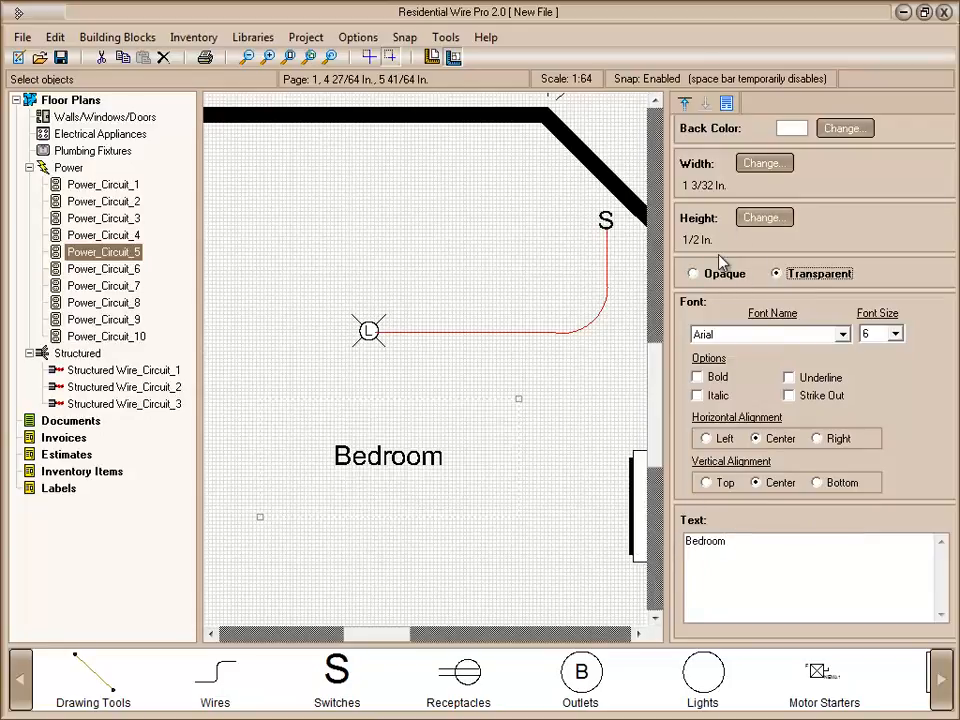
pyautogui.click(684, 101)
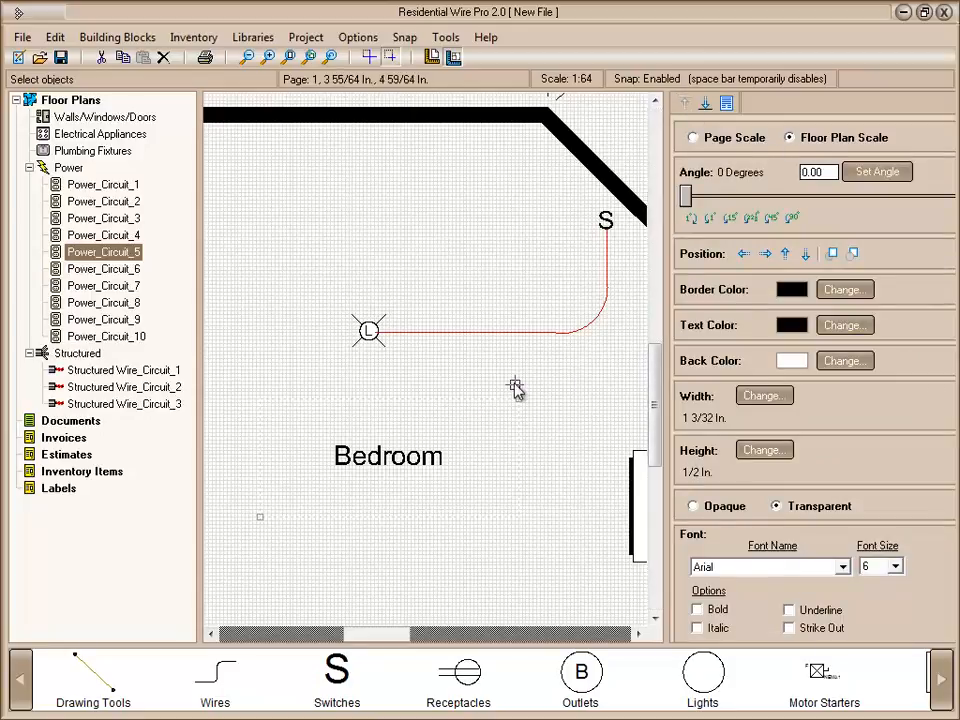
pyautogui.click(515, 390)
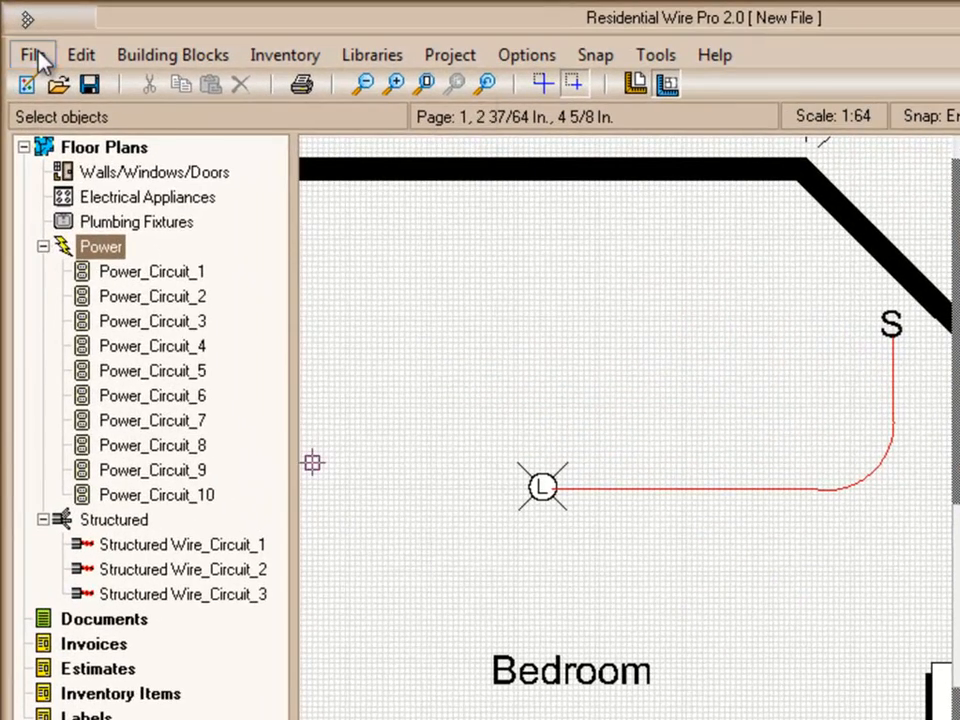
# Step: Open the sample project Acme Software colored wires.vdf from the Project Samples folder
pyautogui.click(34, 56)
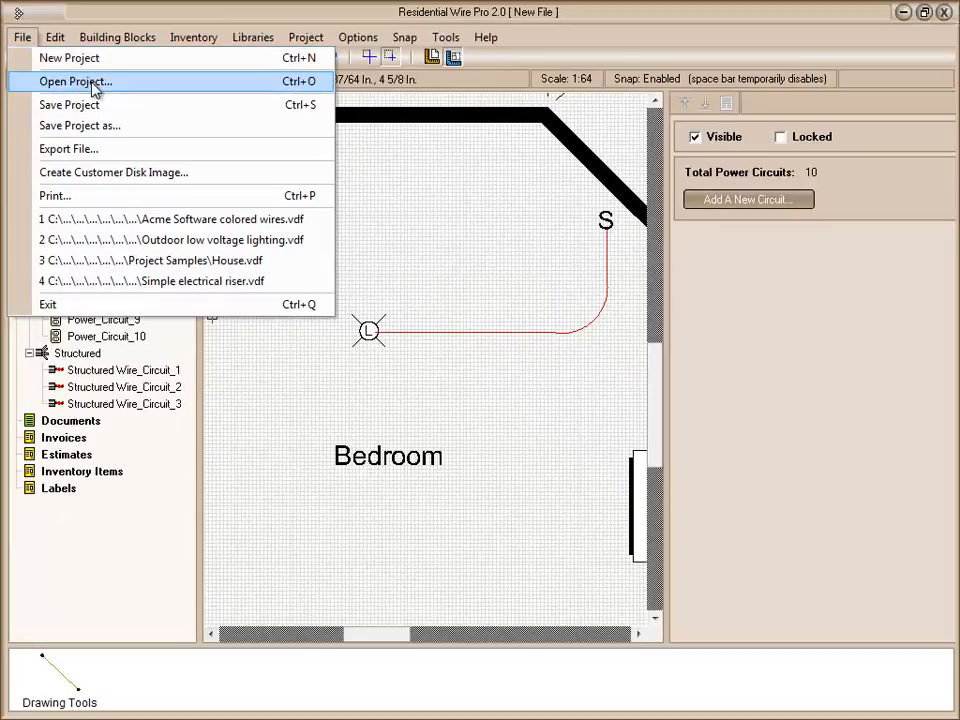
pyautogui.click(95, 88)
pyautogui.click(361, 398)
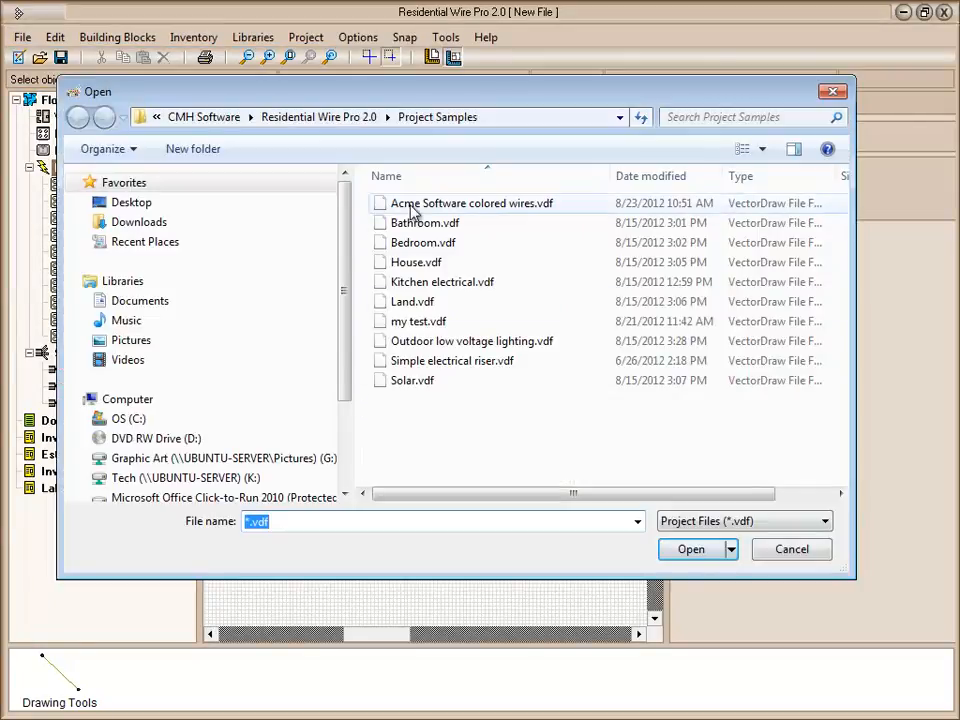
pyautogui.click(410, 205)
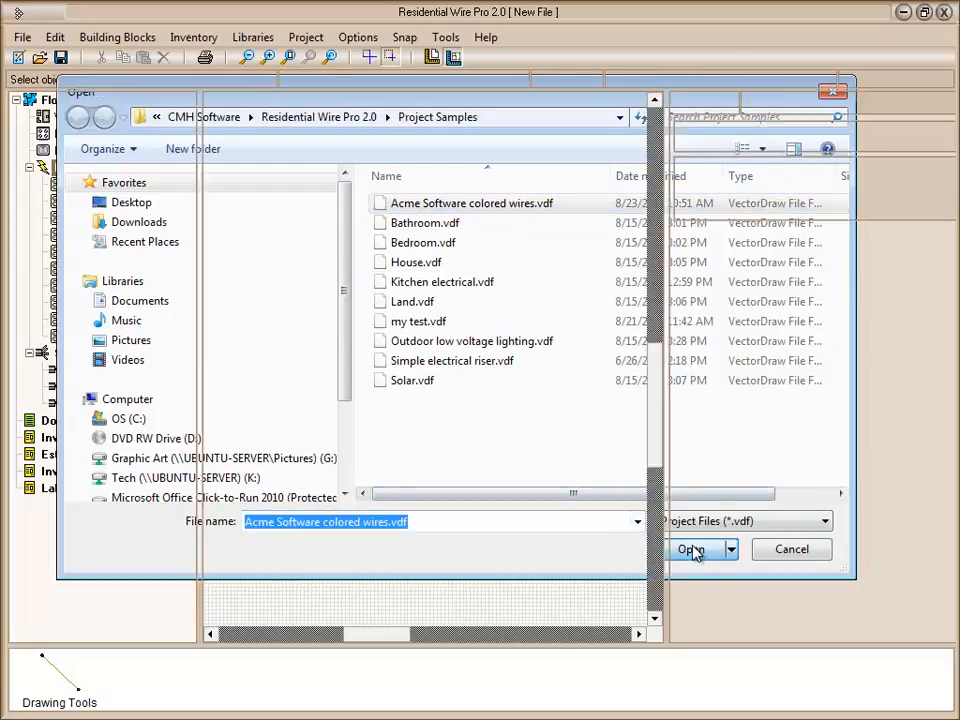
pyautogui.click(692, 550)
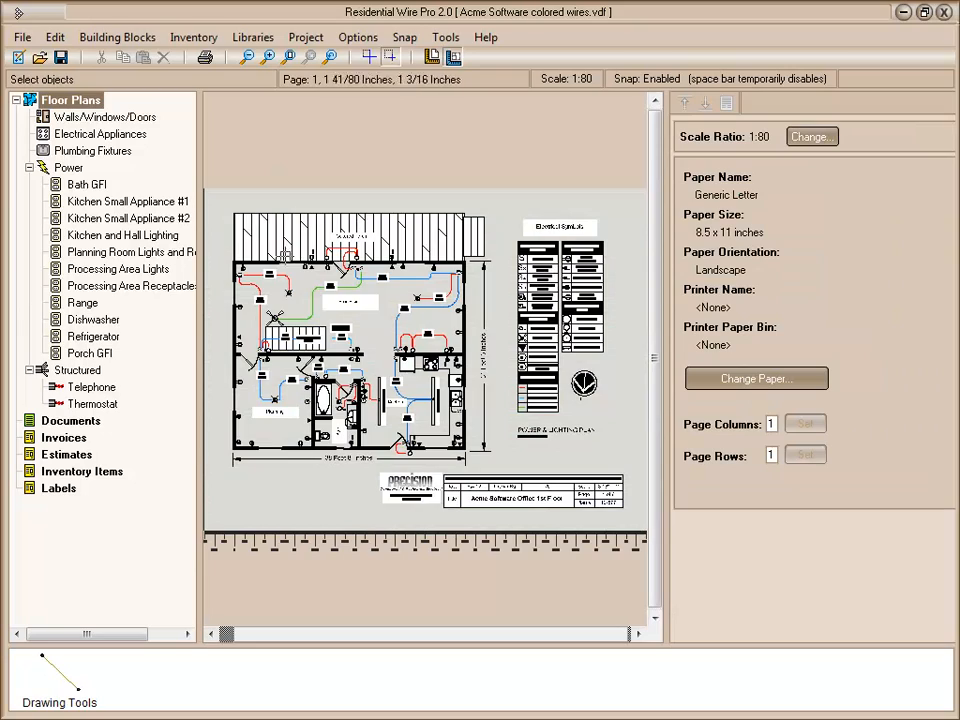
# Step: Place a standard 32W left-handed door in the Planning room's exterior wall, below the existing window, on the Walls/Windows/Doors layer
pyautogui.scroll(6, 254, 316)
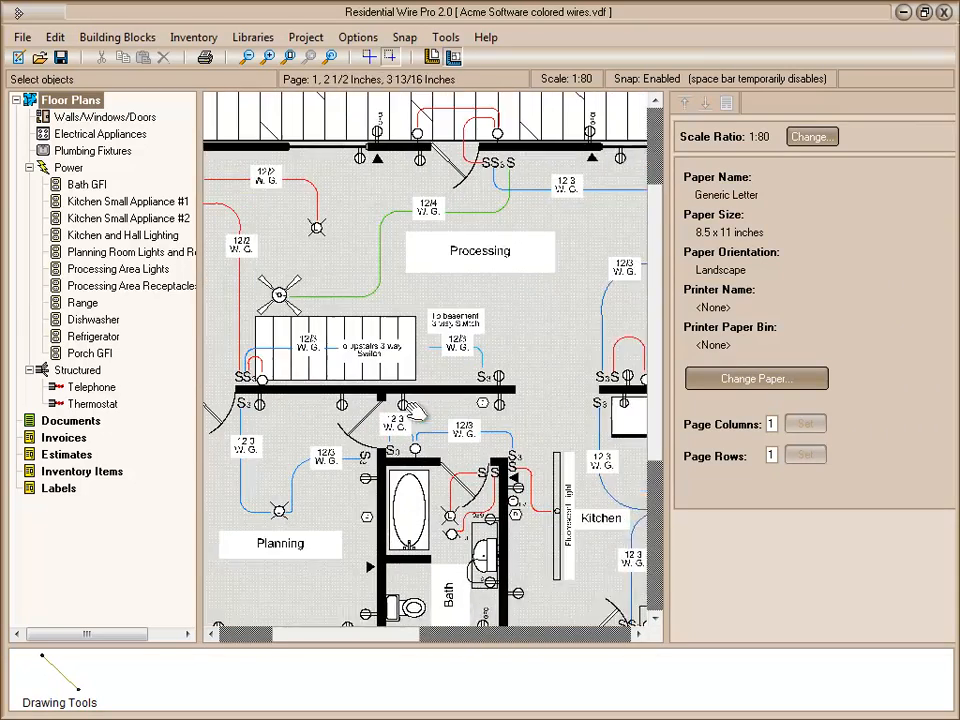
pyautogui.scroll(3, 378, 440)
pyautogui.moveTo(378, 440); pyautogui.dragTo(503, 401, button='middle')
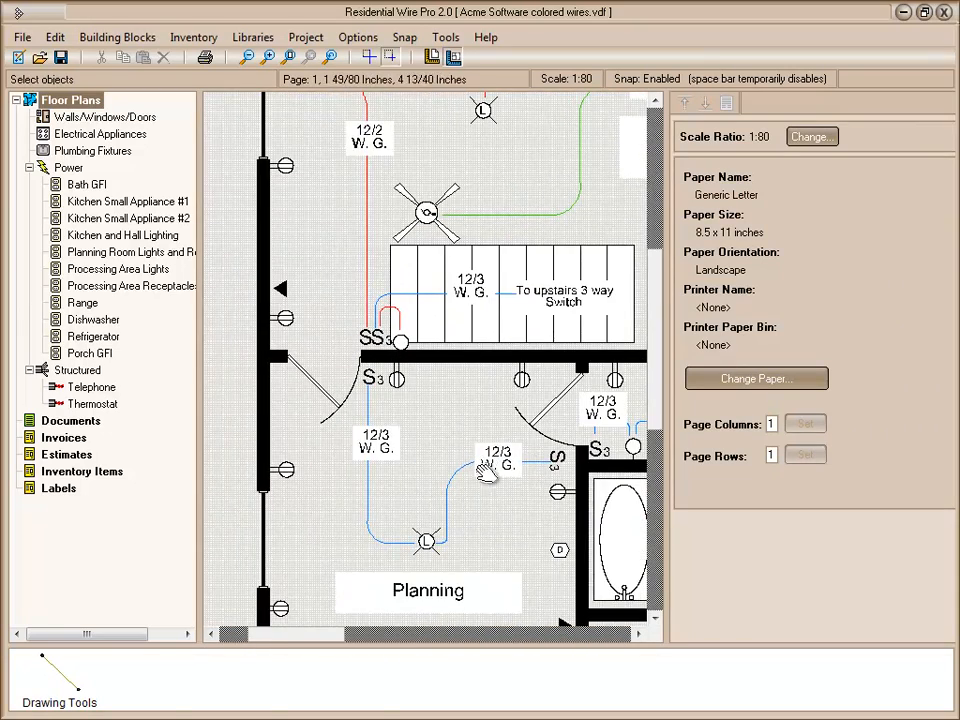
pyautogui.moveTo(486, 471); pyautogui.dragTo(468, 381, button='middle')
pyautogui.click(105, 117)
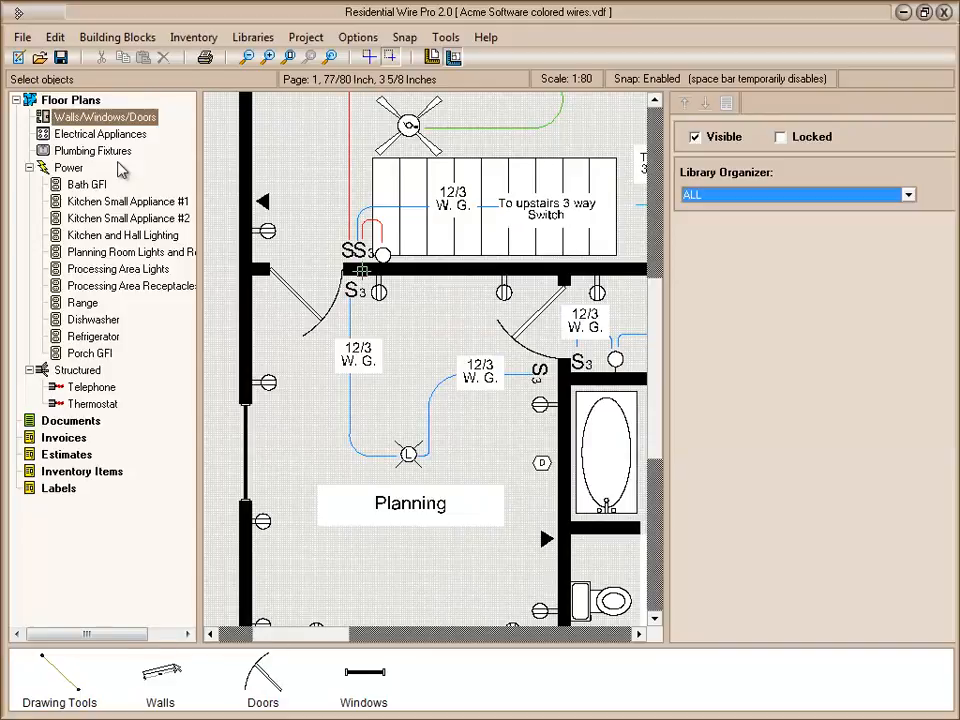
pyautogui.click(260, 680)
pyautogui.moveTo(260, 600)
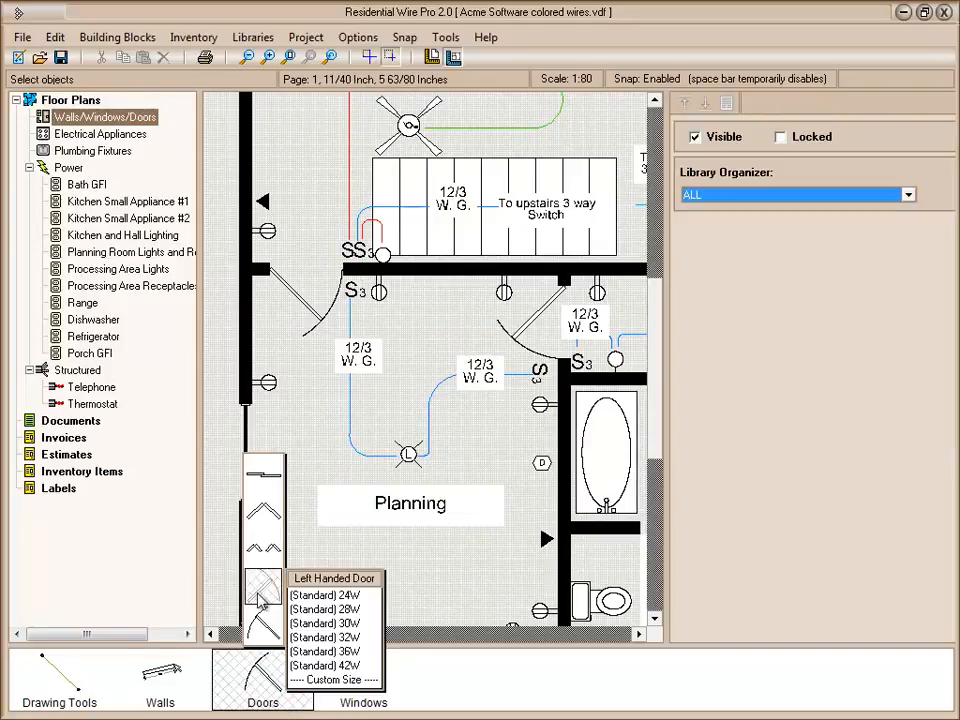
pyautogui.click(324, 637)
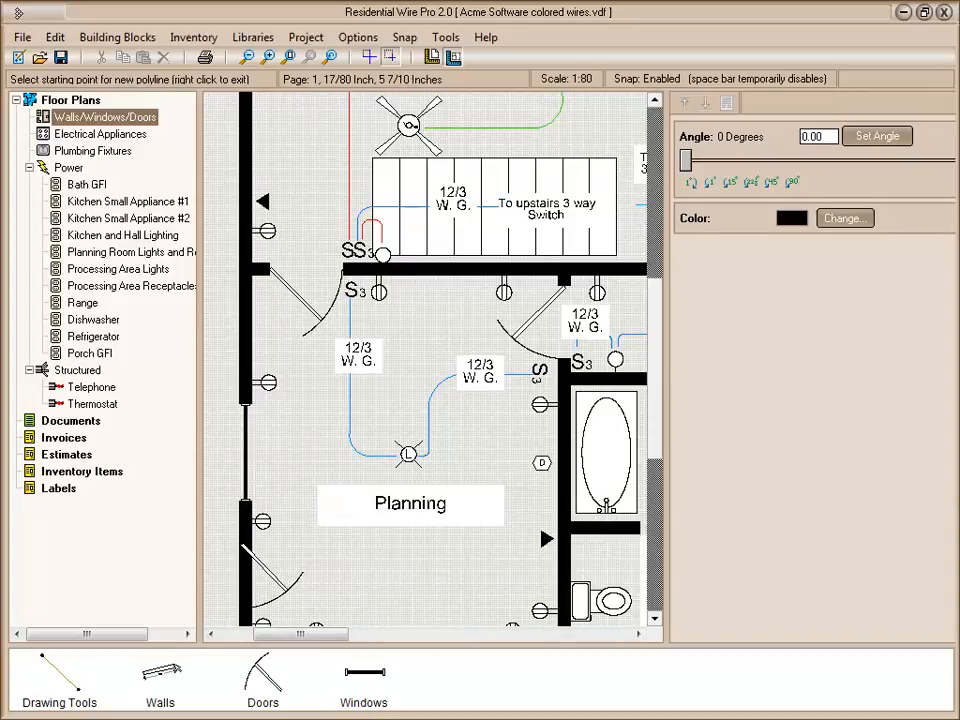
pyautogui.click(241, 607)
pyautogui.rightClick(260, 562)
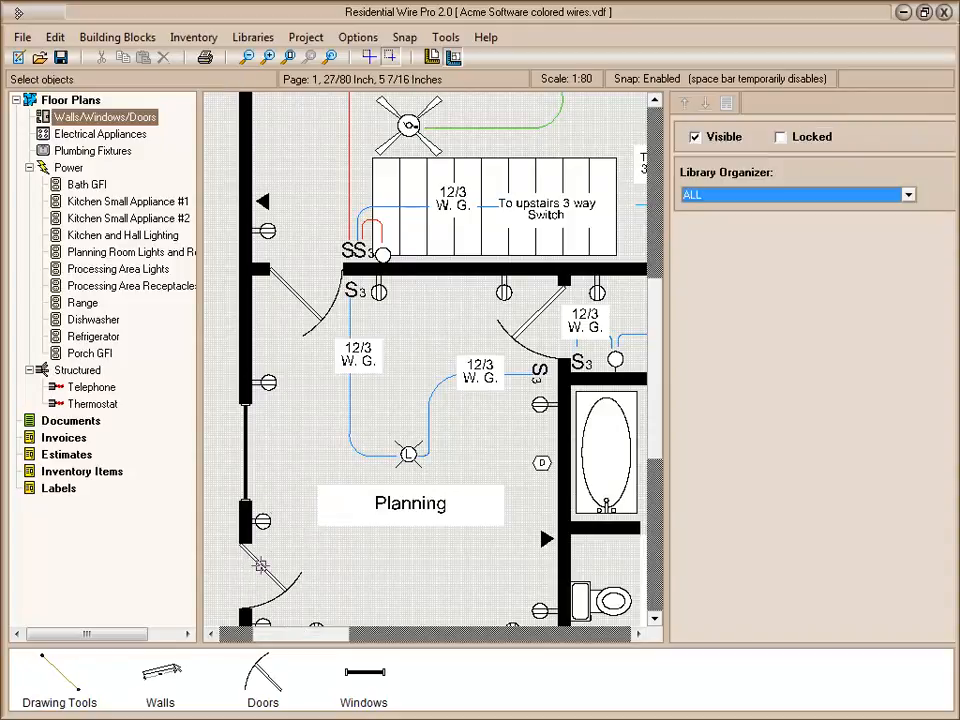
# Step: Place a standard single window in the same exterior wall, in the Processing area west of the staircase
pyautogui.click(345, 675)
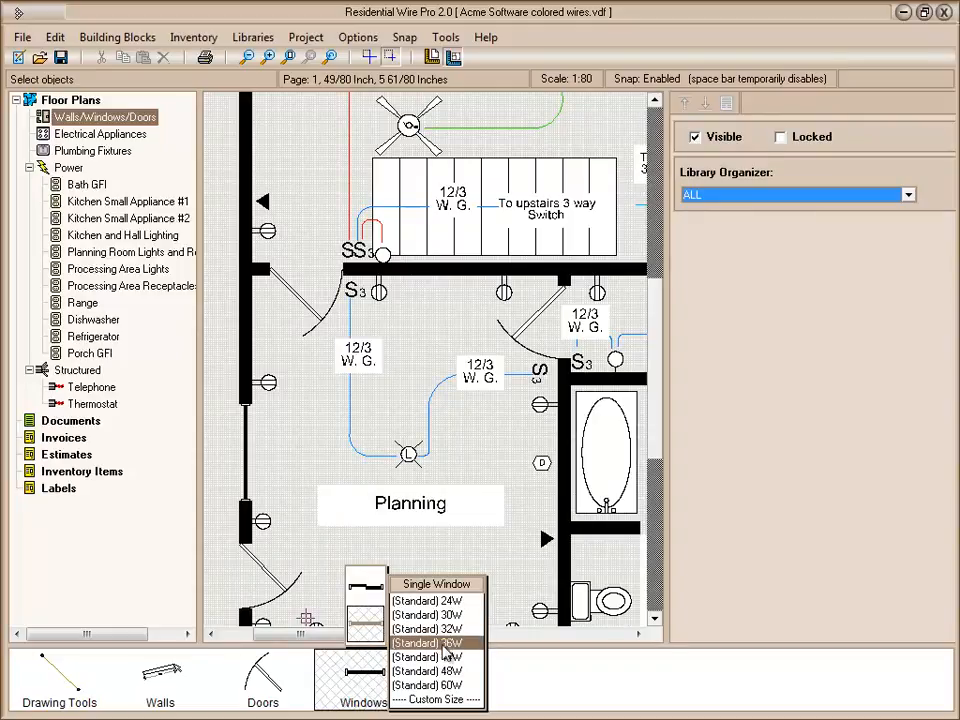
pyautogui.click(447, 657)
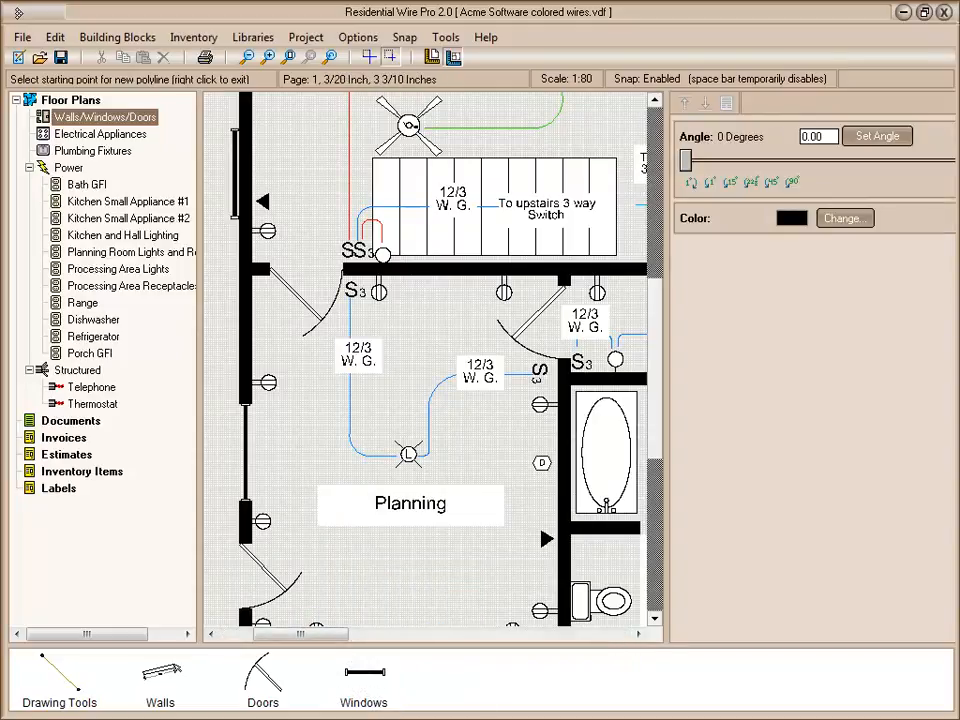
pyautogui.rightClick(336, 263)
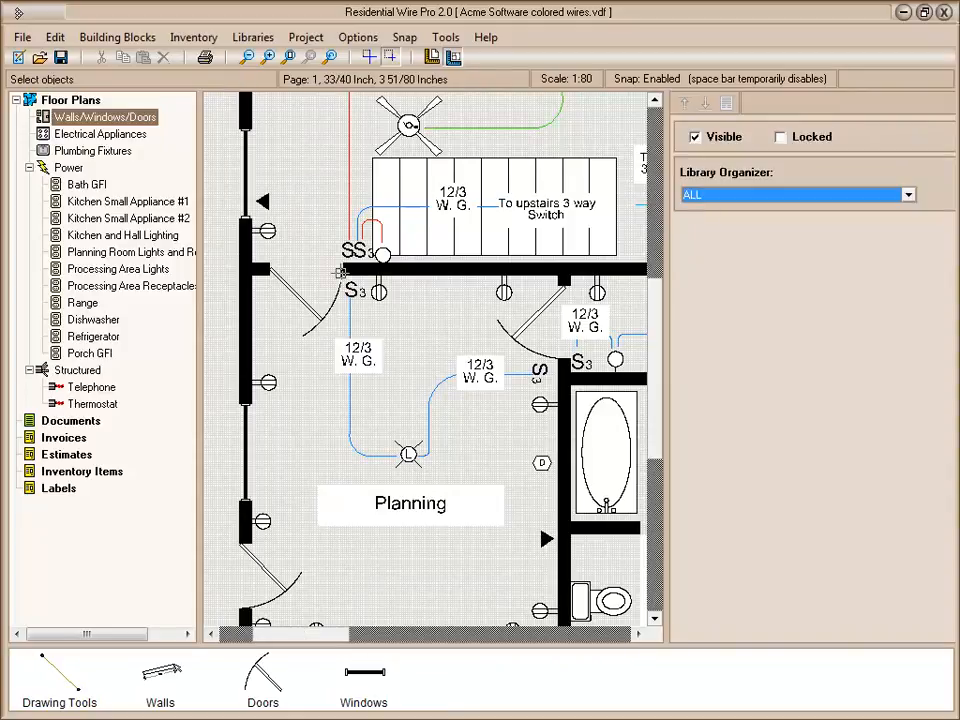
# Step: Insert the second compass from the Compasses folder as a graphic object
pyautogui.moveTo(448, 281); pyautogui.dragTo(446, 285, button='middle')
pyautogui.scroll(-2, 446, 285)
pyautogui.moveTo(583, 264); pyautogui.dragTo(358, 355, button='middle')
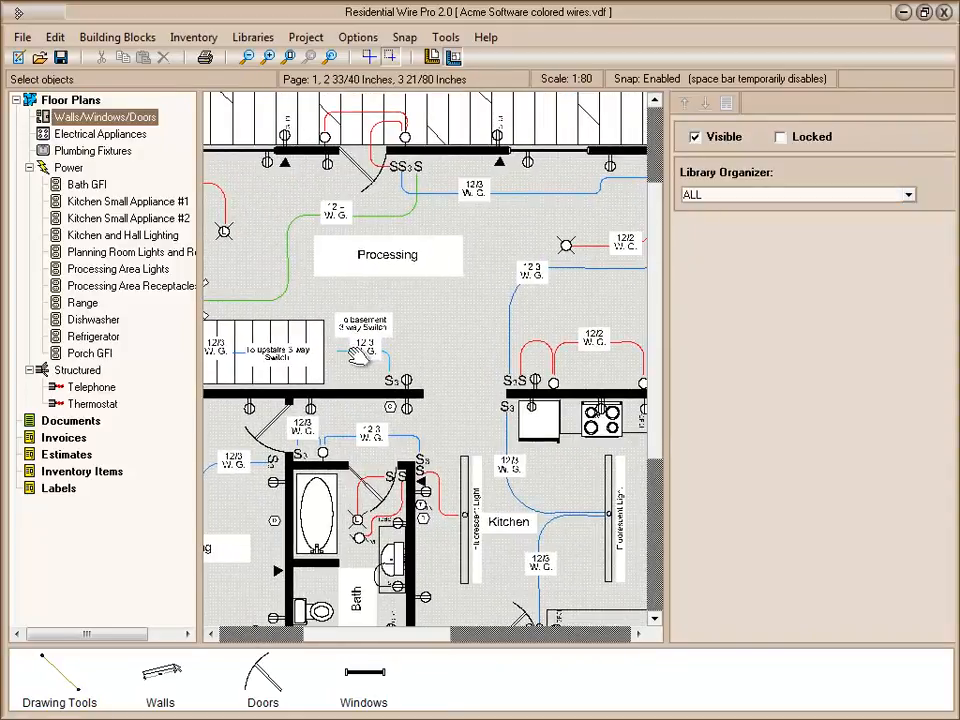
pyautogui.rightClick(455, 326)
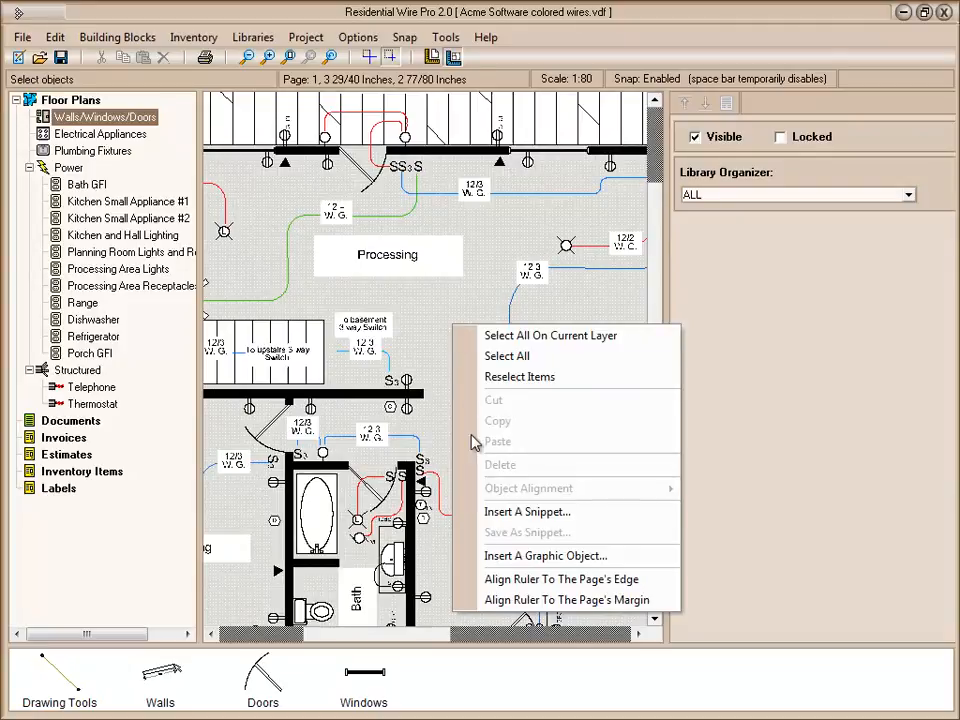
pyautogui.click(525, 556)
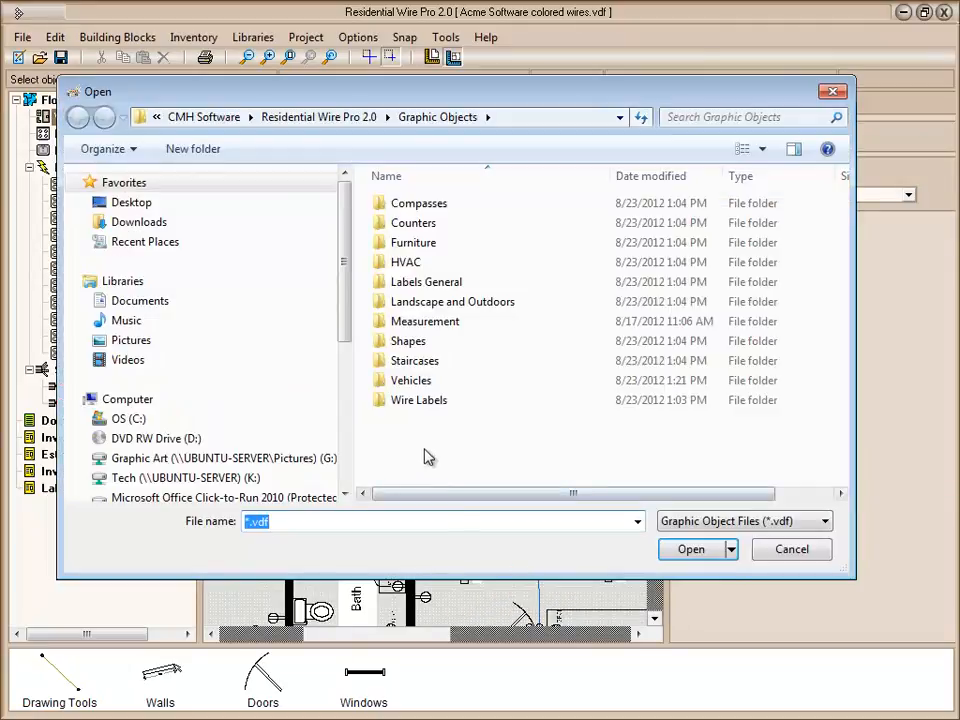
pyautogui.doubleClick(401, 205)
pyautogui.doubleClick(400, 222)
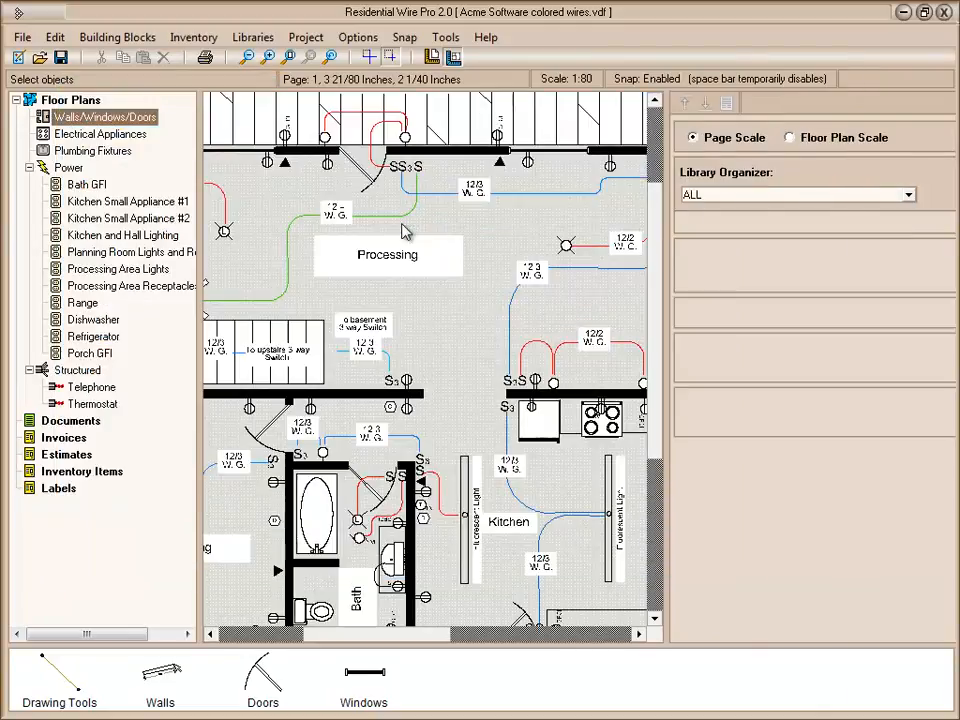
# Step: Move the inserted compass out of the floor plan to the start of the Power & Lighting Plan title
pyautogui.moveTo(588, 274); pyautogui.dragTo(450, 365)
pyautogui.scroll(-3, 465, 393)
pyautogui.moveTo(490, 446); pyautogui.dragTo(354, 429, button='middle')
pyautogui.moveTo(335, 354); pyautogui.dragTo(568, 512)
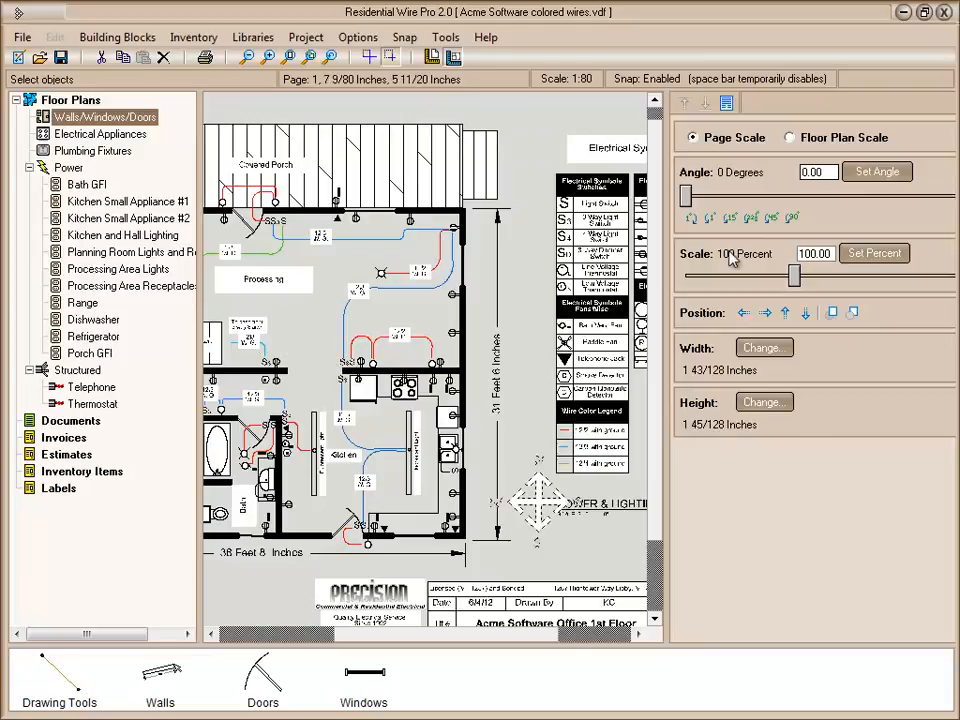
# Step: Scale the compass to 69 percent, move it below the Power & Lighting Plan title and deselect it
pyautogui.moveTo(801, 283); pyautogui.dragTo(762, 285)
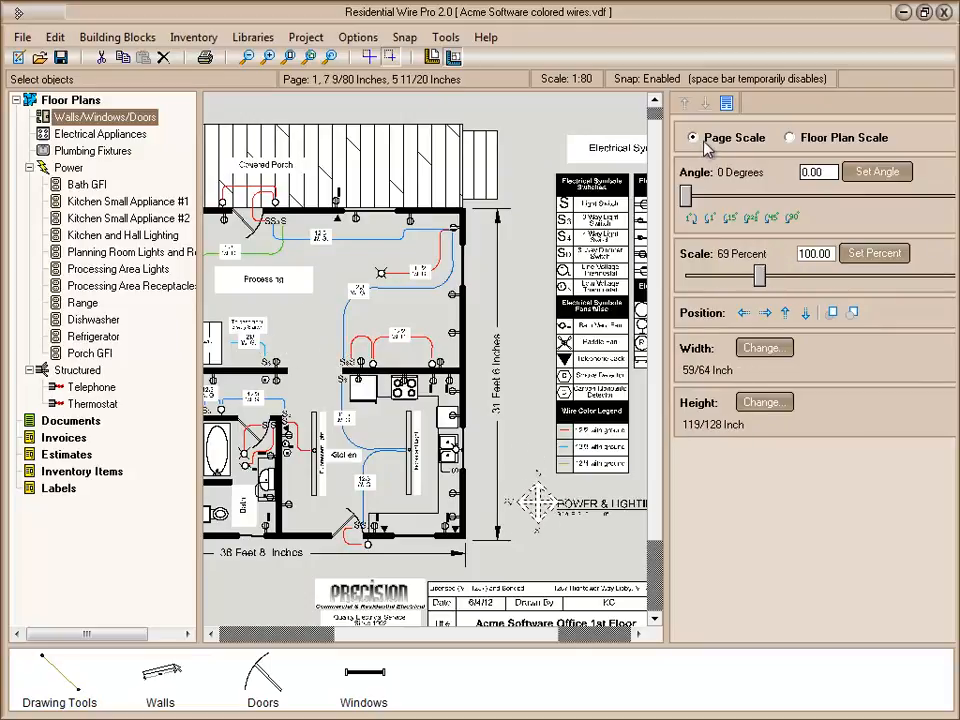
pyautogui.moveTo(537, 503); pyautogui.dragTo(543, 548)
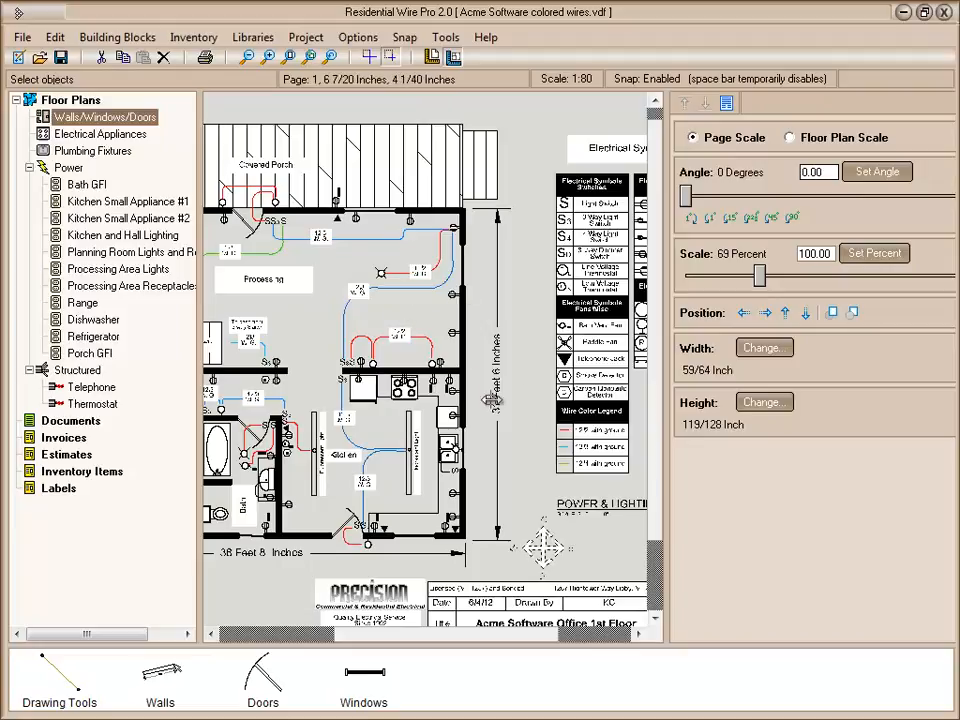
pyautogui.click(522, 320)
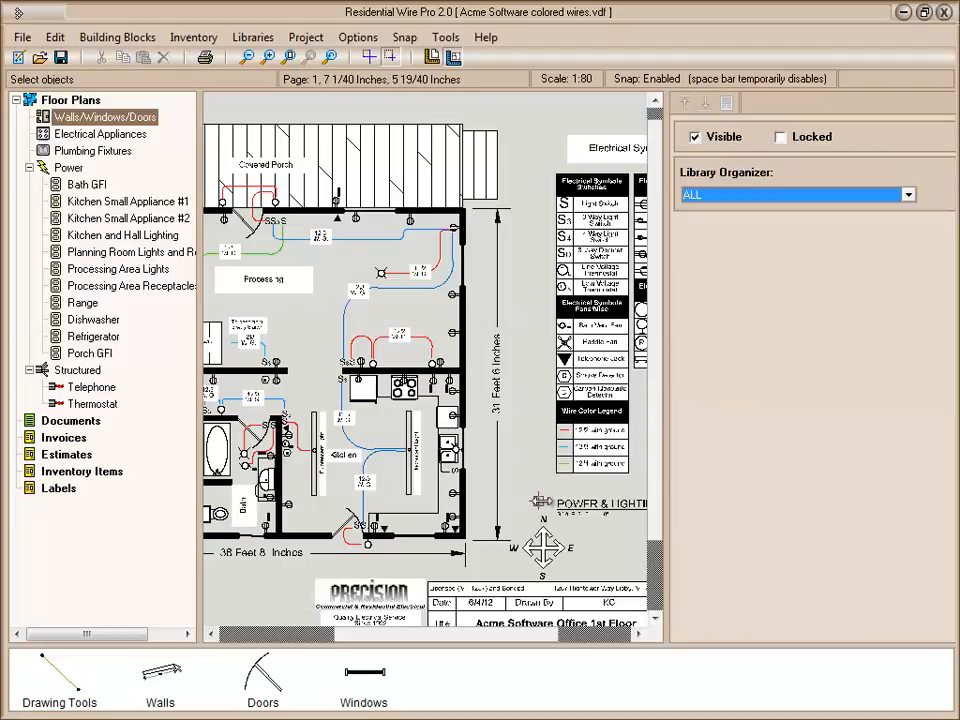
# Step: Inspect the title block's editable text fields in the Building Block Item Editor, cancel without changes and deselect the block
pyautogui.scroll(-2, 615, 593)
pyautogui.moveTo(516, 636); pyautogui.dragTo(551, 636)
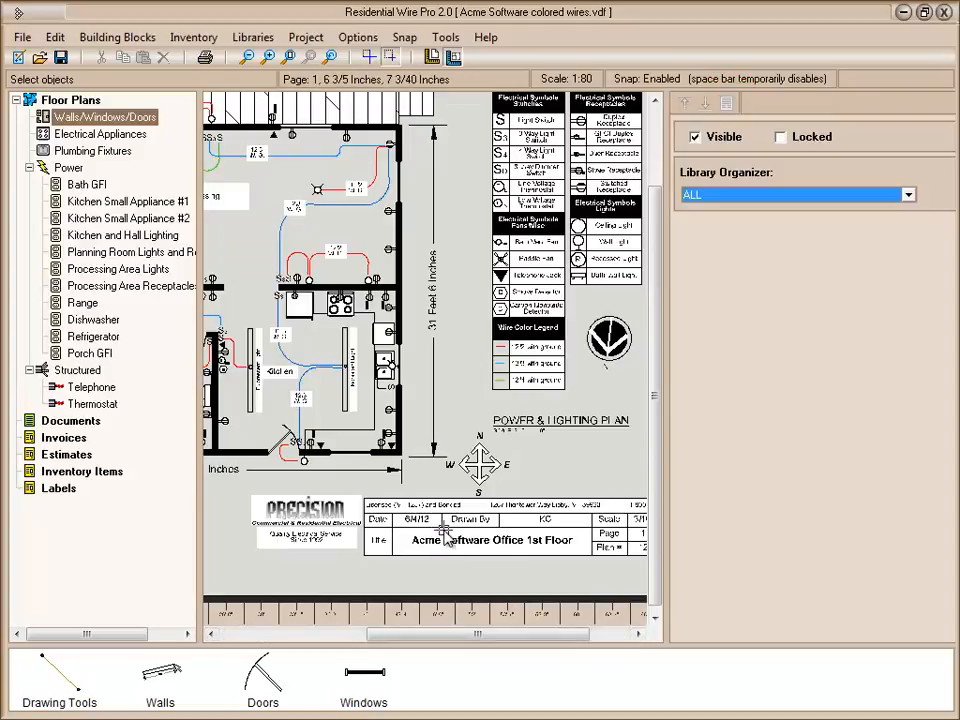
pyautogui.click(445, 538)
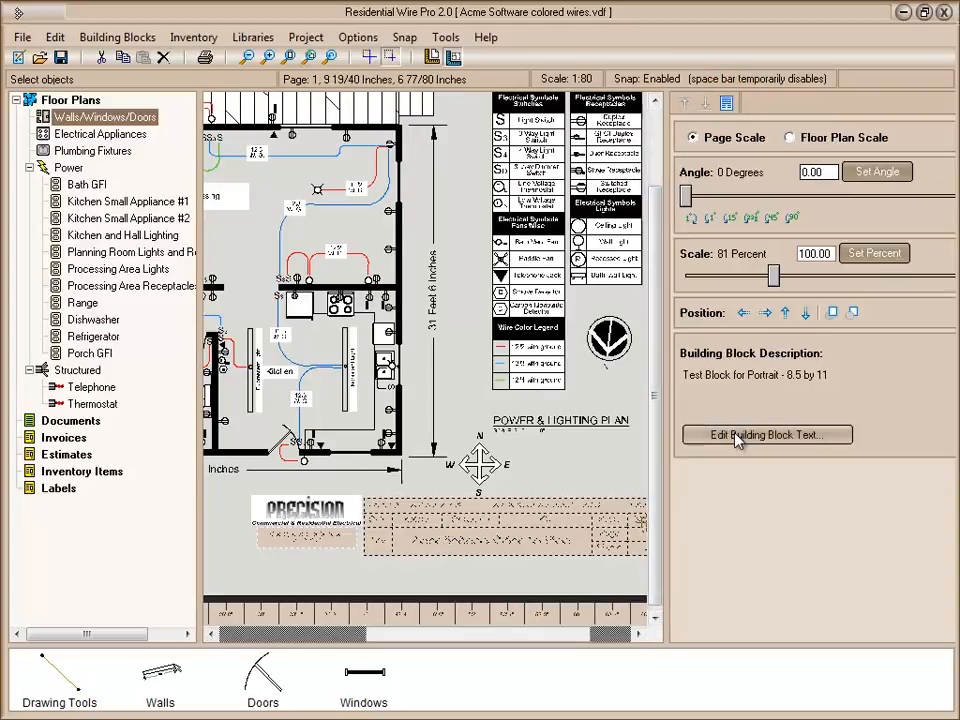
pyautogui.click(736, 436)
pyautogui.click(478, 332)
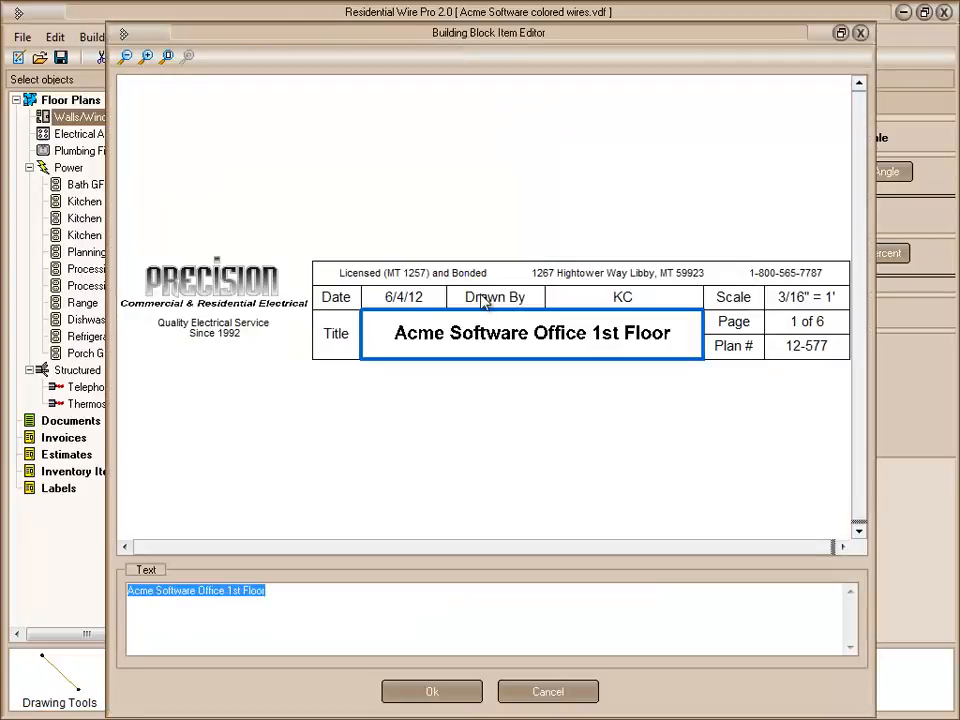
pyautogui.click(500, 298)
pyautogui.click(572, 274)
pyautogui.click(603, 301)
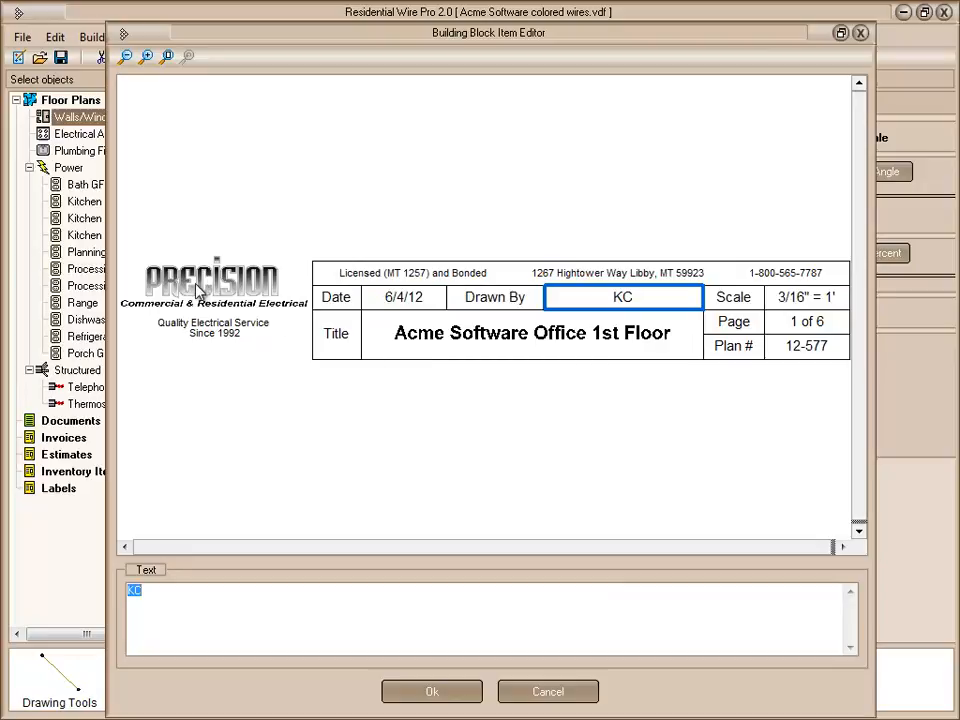
pyautogui.click(536, 693)
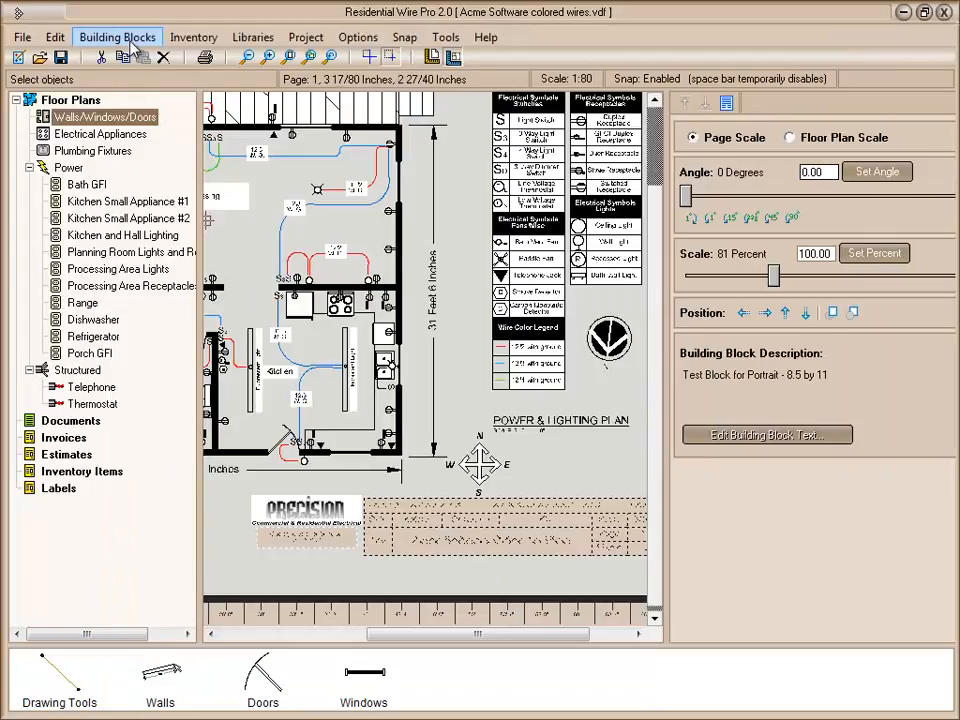
pyautogui.click(130, 40)
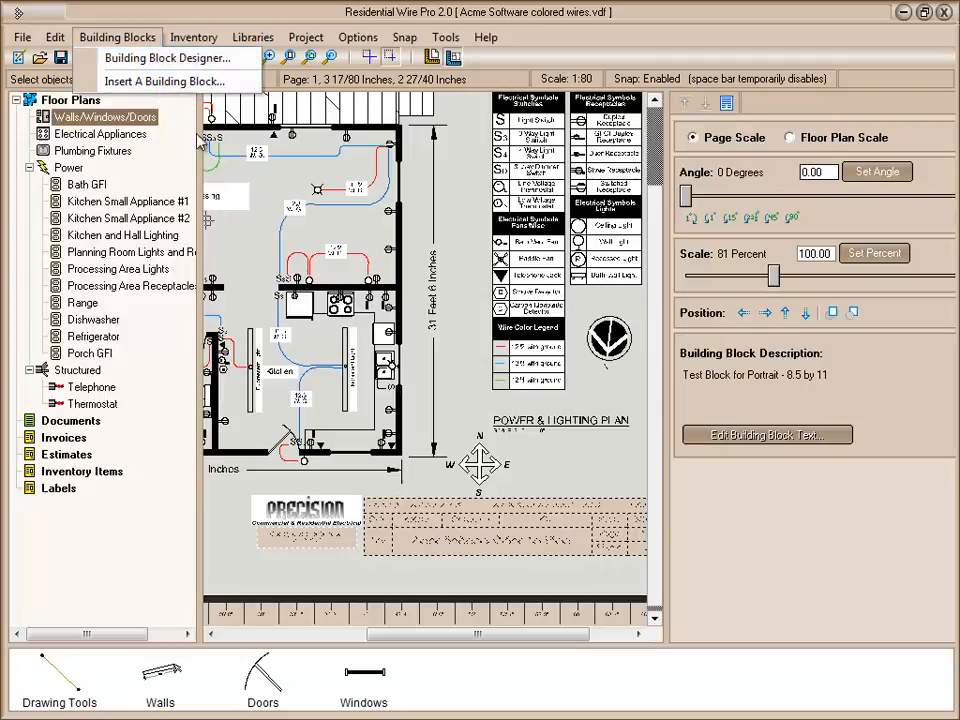
pyautogui.click(465, 378)
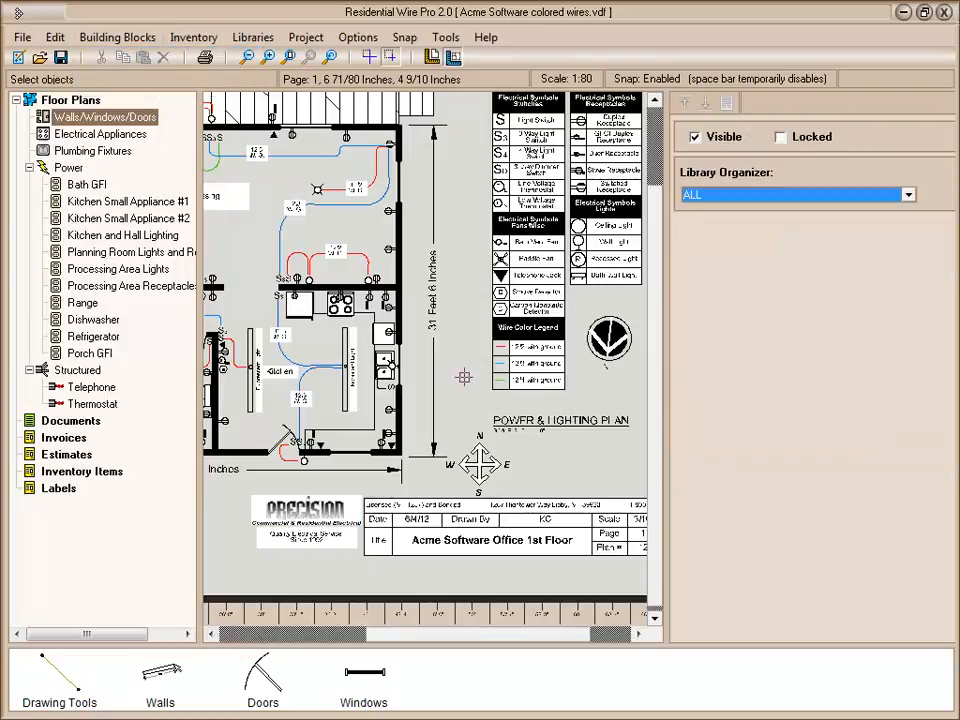
# Step: Preview floor plan page 1 for printing, and close the preview and the page selection without printing
pyautogui.click(22, 37)
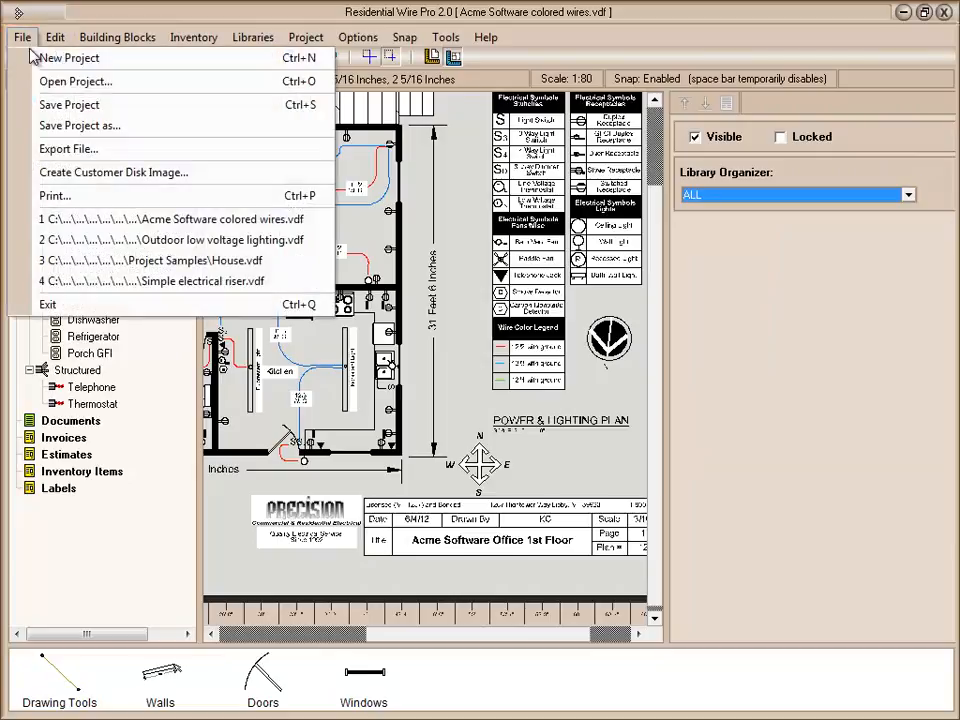
pyautogui.click(72, 150)
pyautogui.click(68, 186)
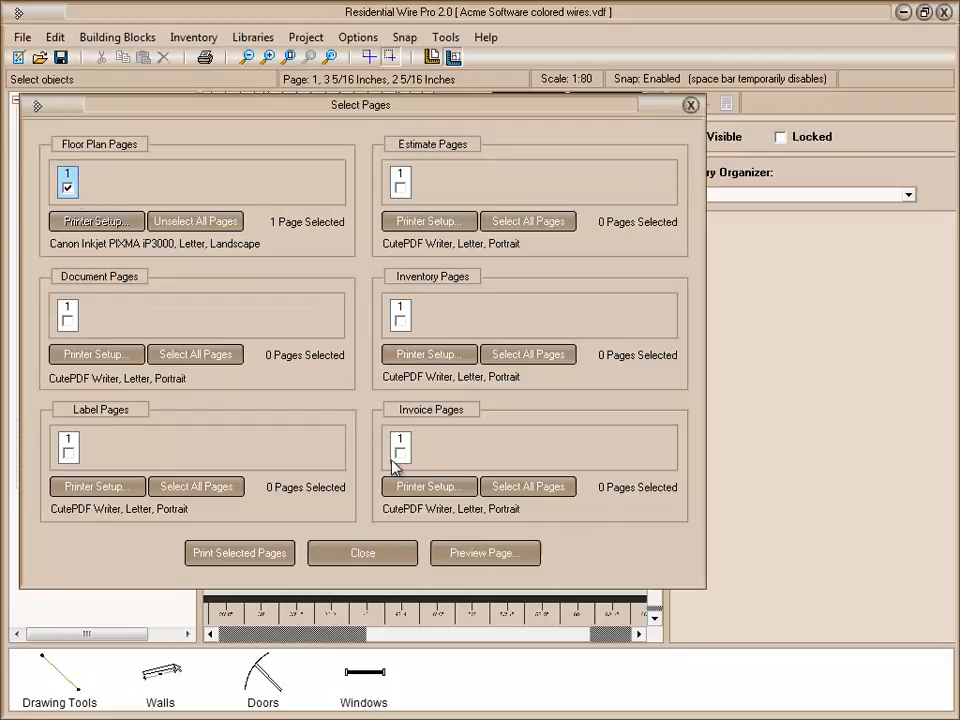
pyautogui.click(473, 554)
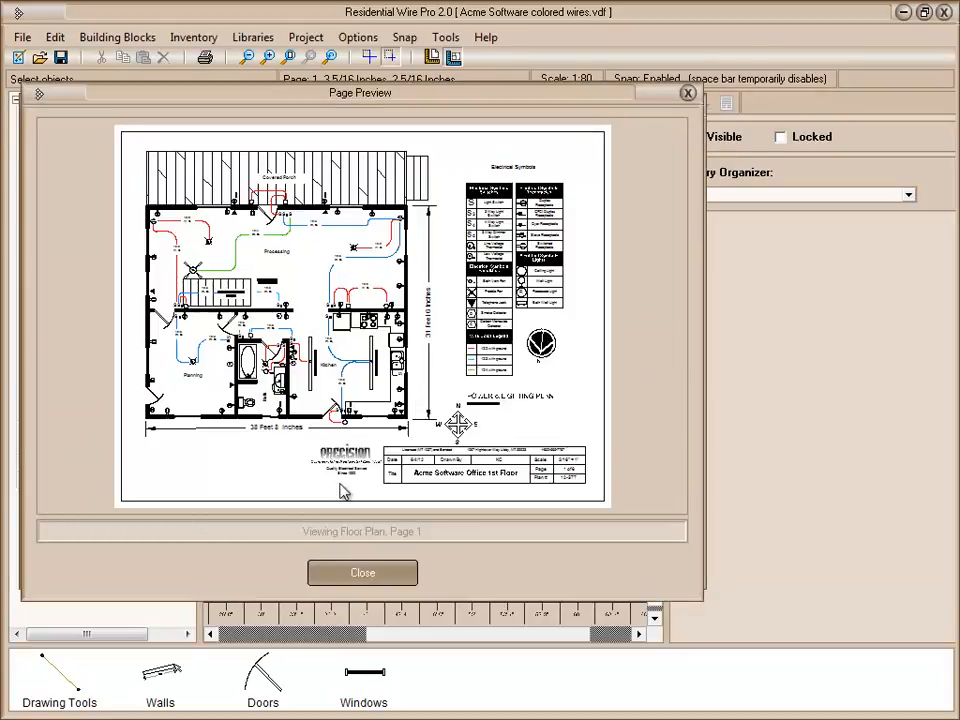
pyautogui.click(362, 572)
pyautogui.click(358, 556)
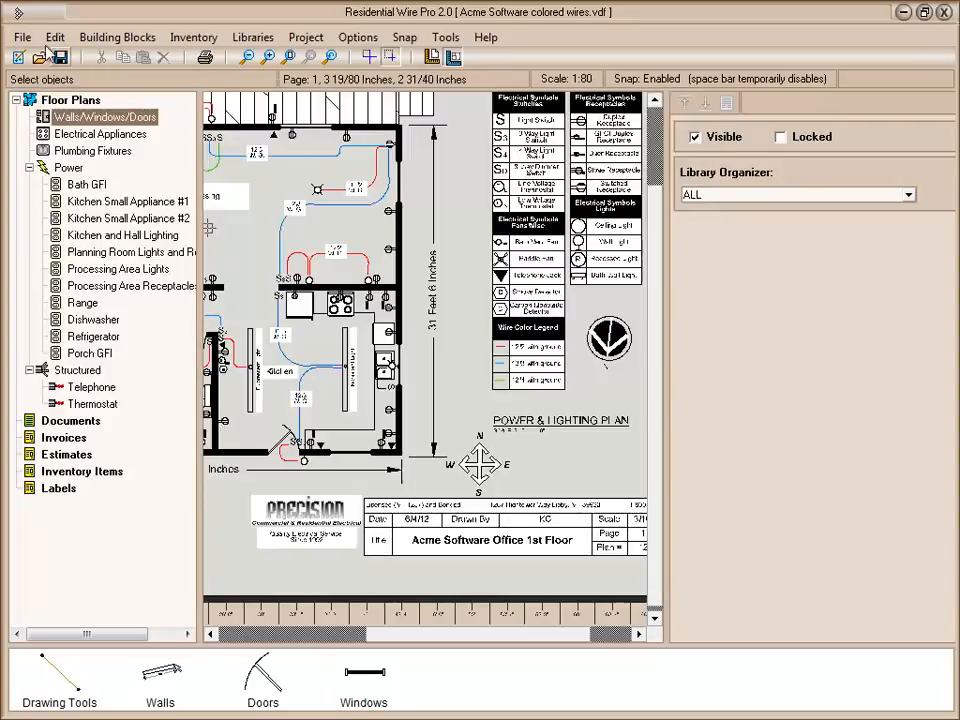
# Step: Set up a file export of floor plan page 1 in DWG format, keeping the base name Acme Software colored wires
pyautogui.click(22, 37)
pyautogui.click(45, 148)
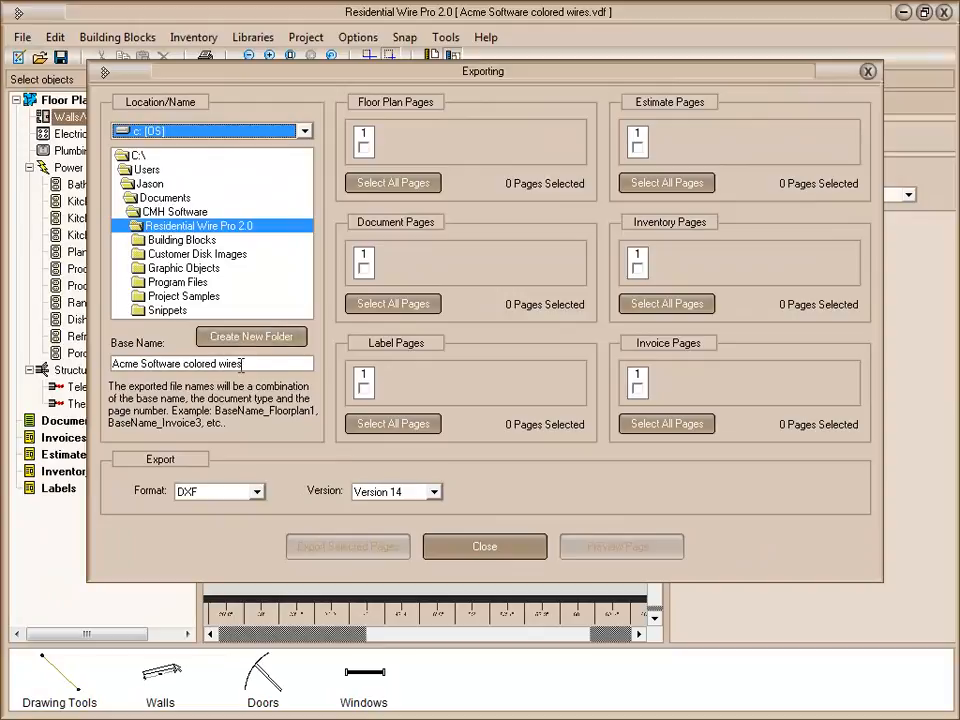
pyautogui.click(244, 364)
pyautogui.click(257, 491)
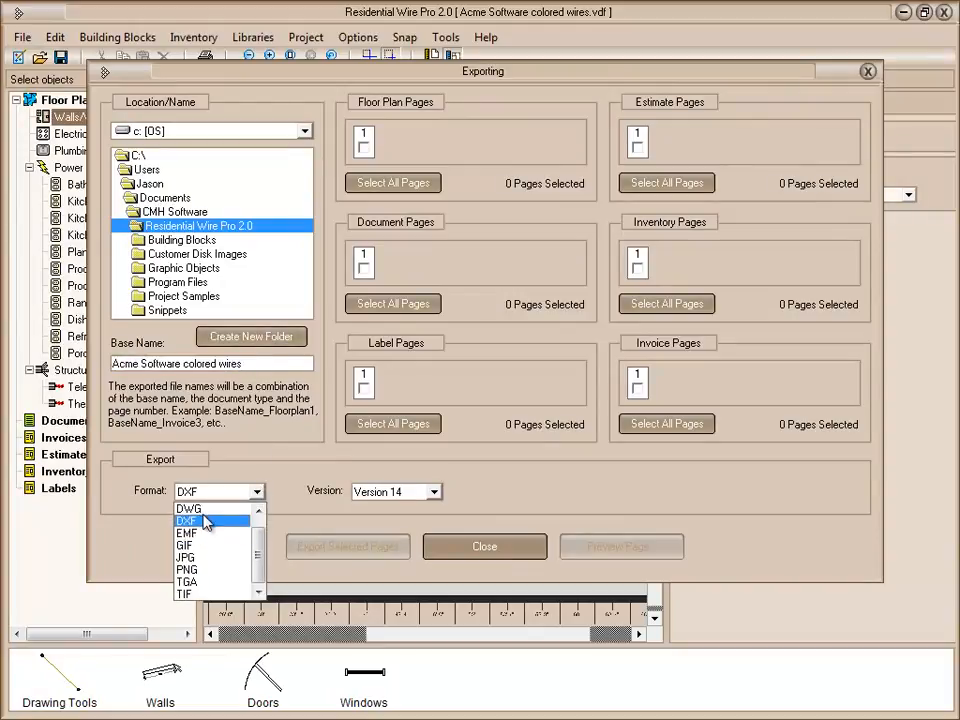
pyautogui.click(190, 509)
pyautogui.click(363, 148)
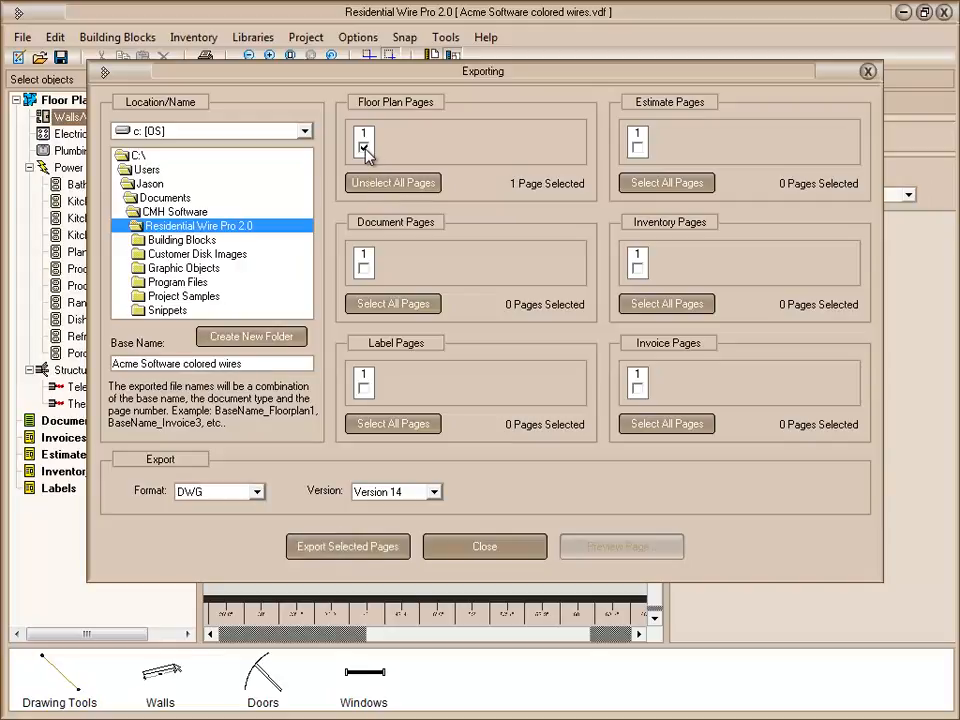
# Step: Preview floor plan page 1 for export, and close the preview and the export setup without exporting
pyautogui.click(366, 138)
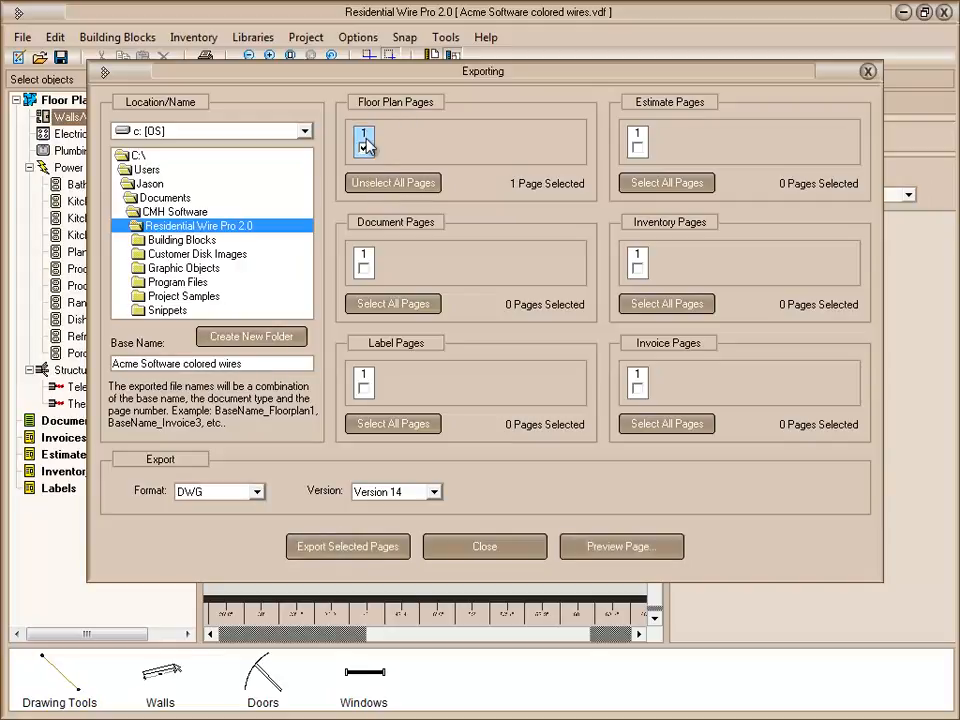
pyautogui.click(621, 550)
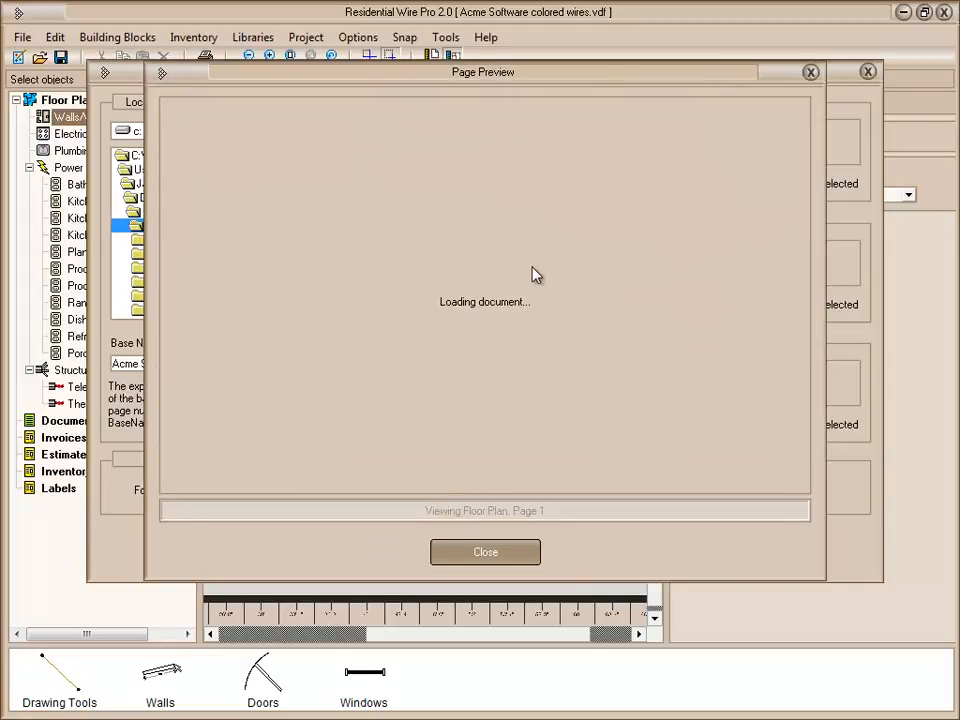
pyautogui.click(485, 552)
pyautogui.click(868, 72)
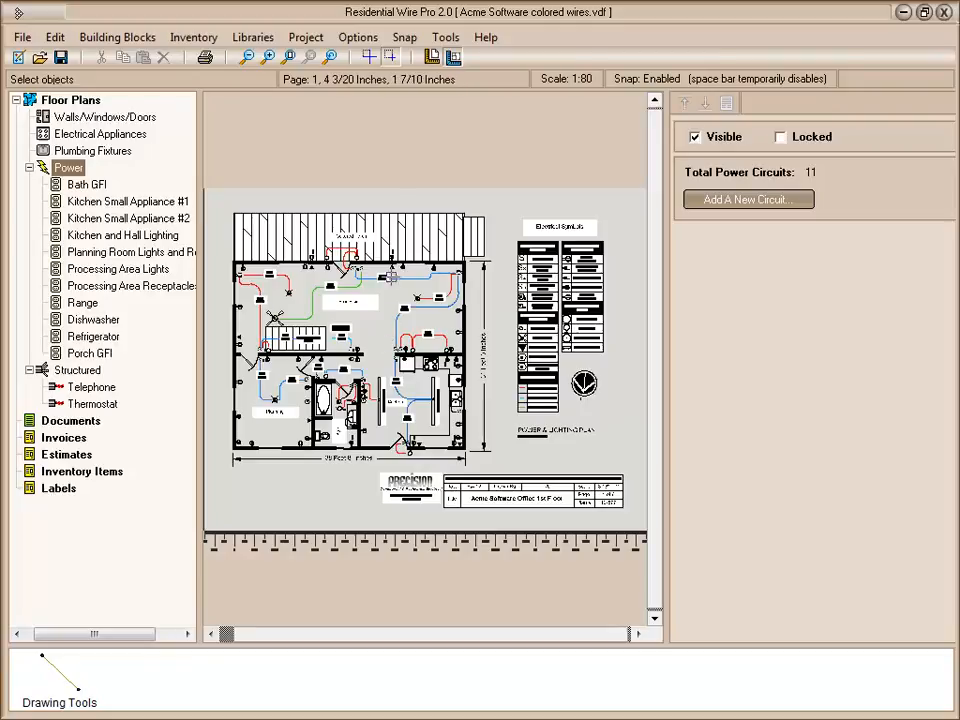
pyautogui.click(357, 37)
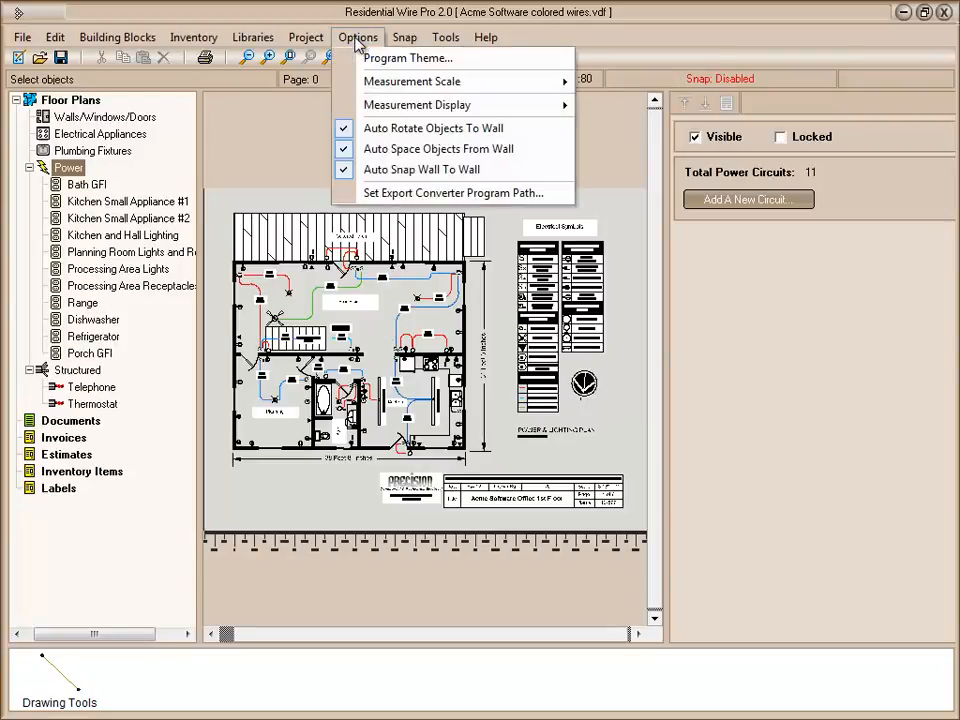
pyautogui.moveTo(370, 92)
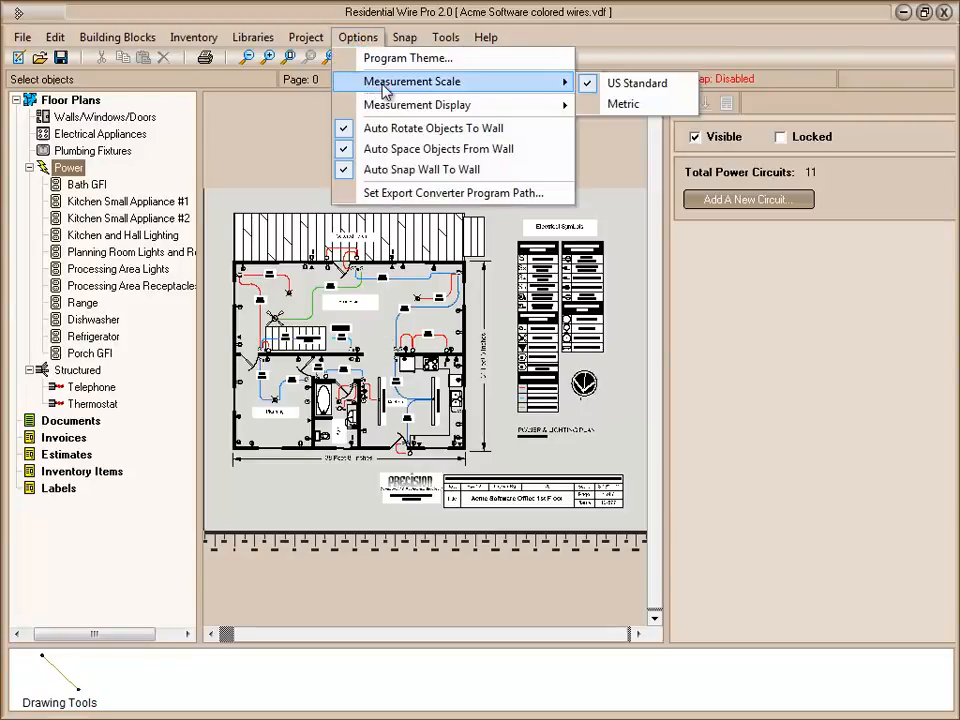
pyautogui.moveTo(388, 112)
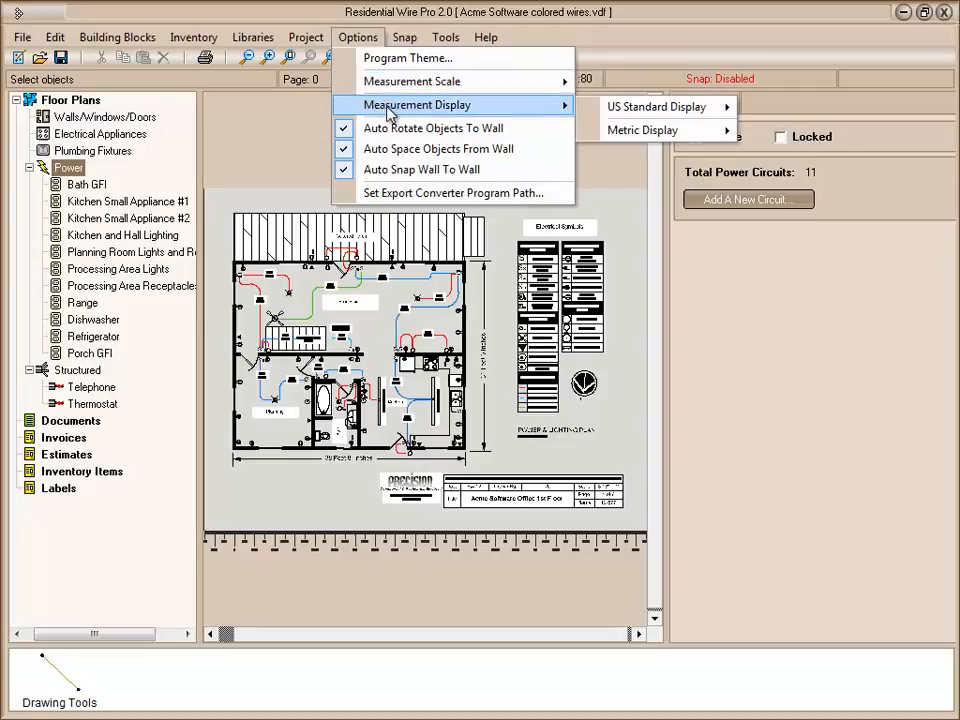
pyautogui.moveTo(299, 42)
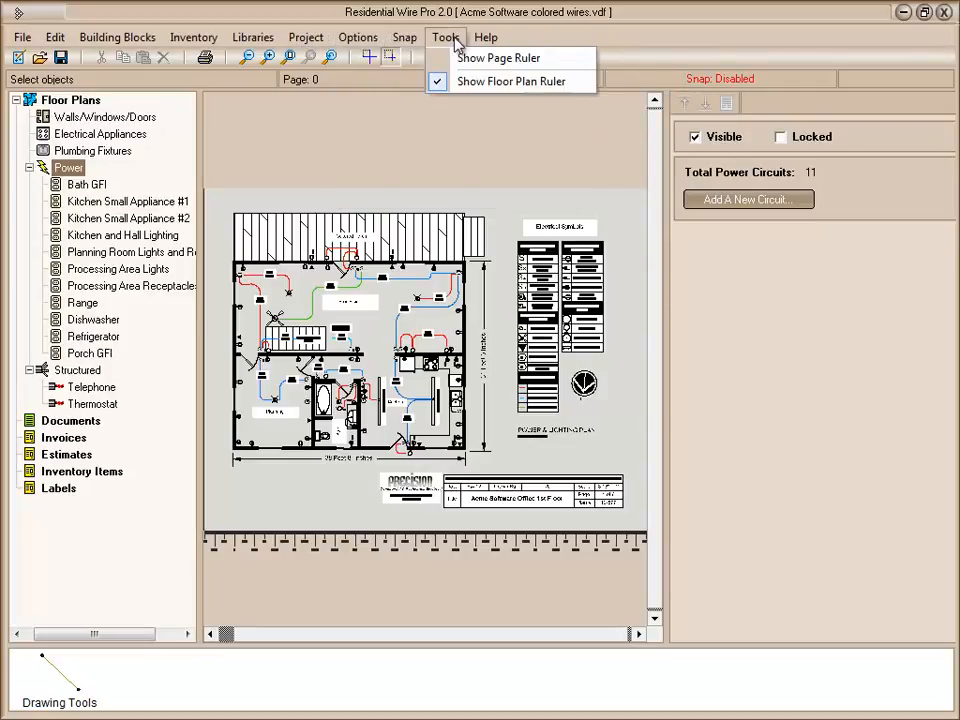
pyautogui.moveTo(472, 45)
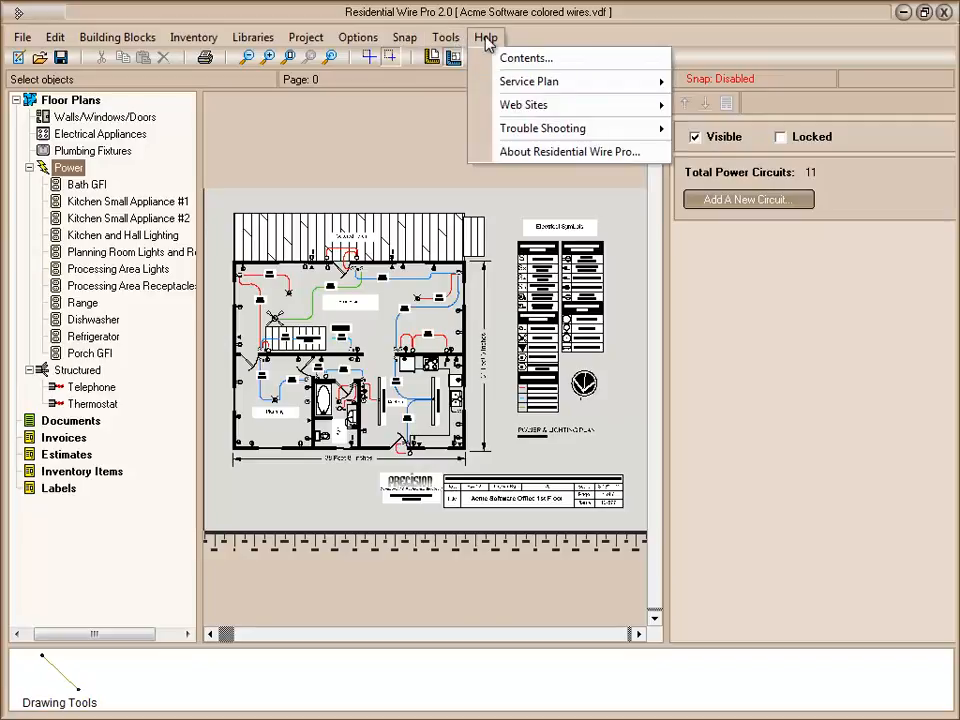
pyautogui.moveTo(509, 109)
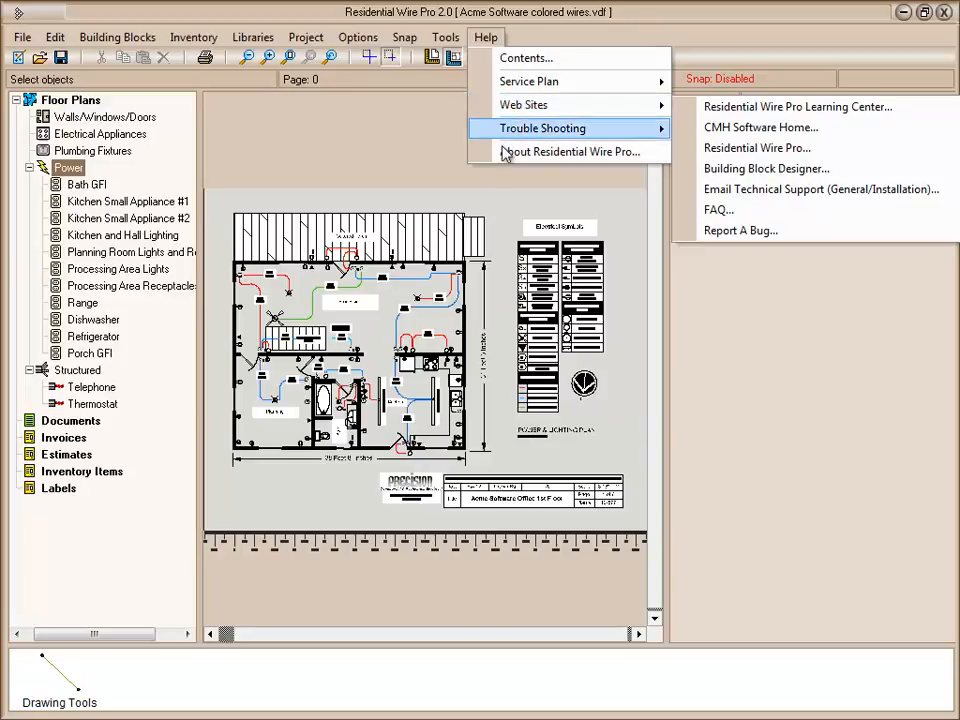
pyautogui.click(496, 210)
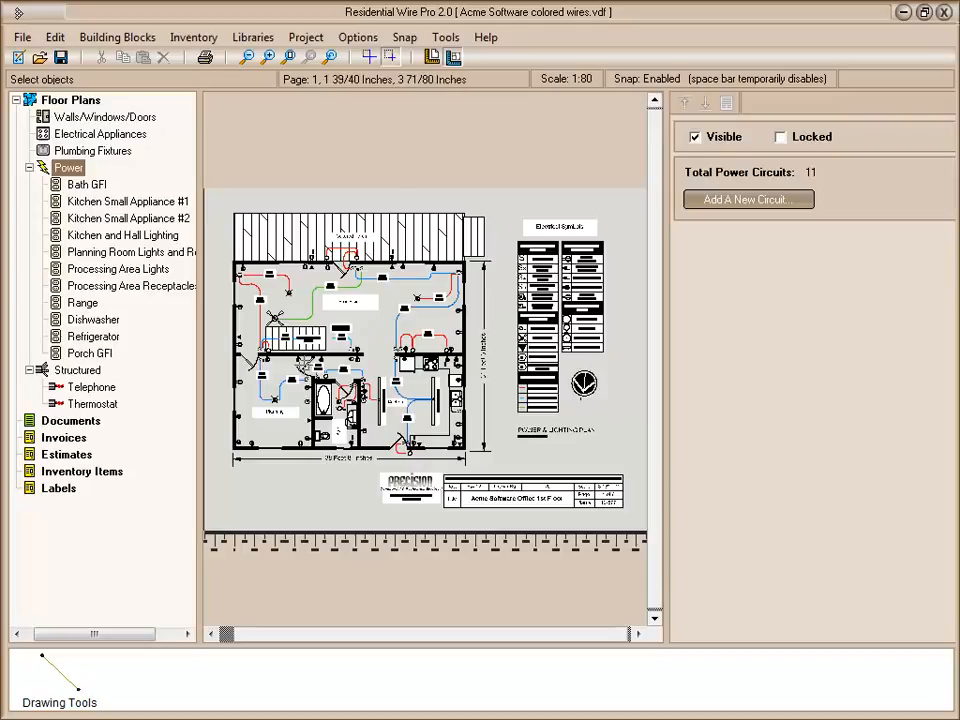
# Step: Examine the wiring, switches and outlets of the Planning room up close on the floor plan
pyautogui.scroll(1, 293, 383)
pyautogui.scroll(6, 455, 335)
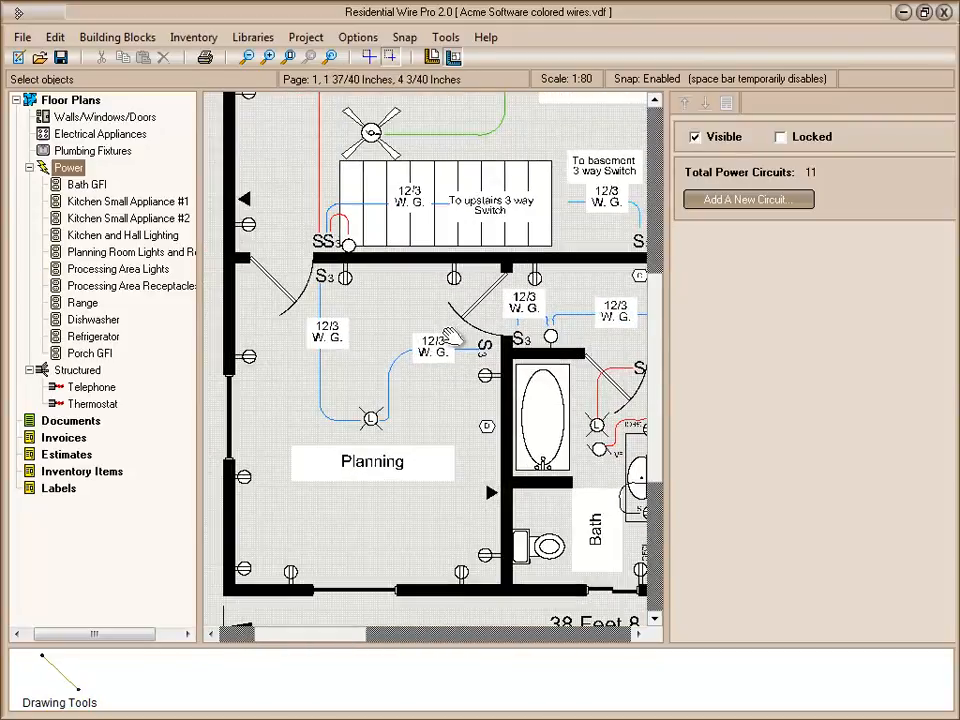
pyautogui.scroll(2, 377, 358)
pyautogui.moveTo(377, 358); pyautogui.dragTo(491, 261, button='middle')
pyautogui.scroll(2, 491, 261)
pyautogui.scroll(-4, 471, 299)
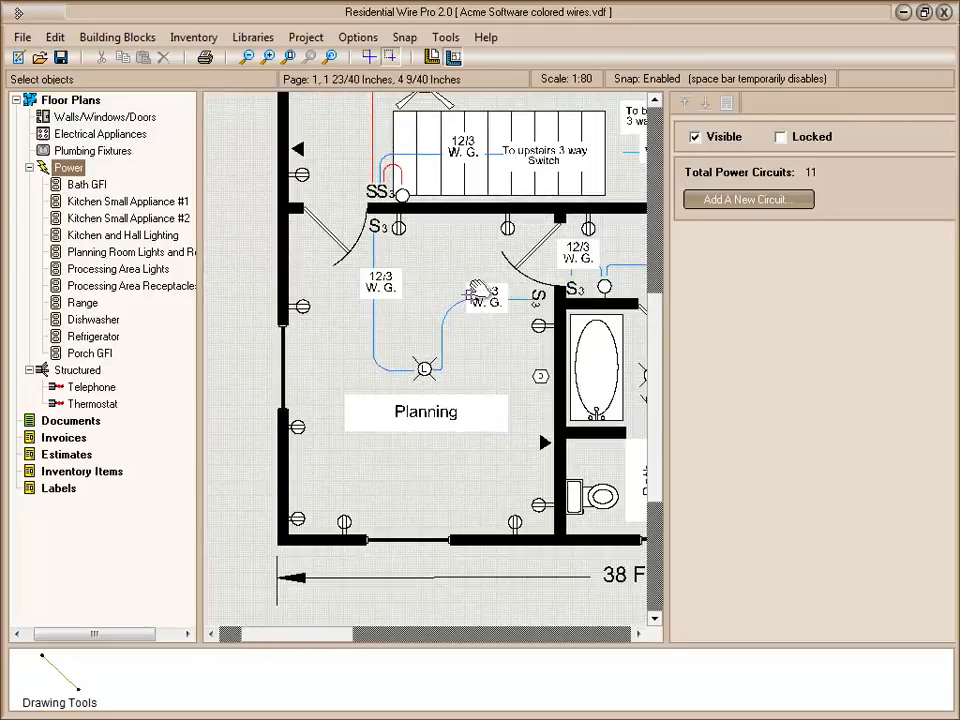